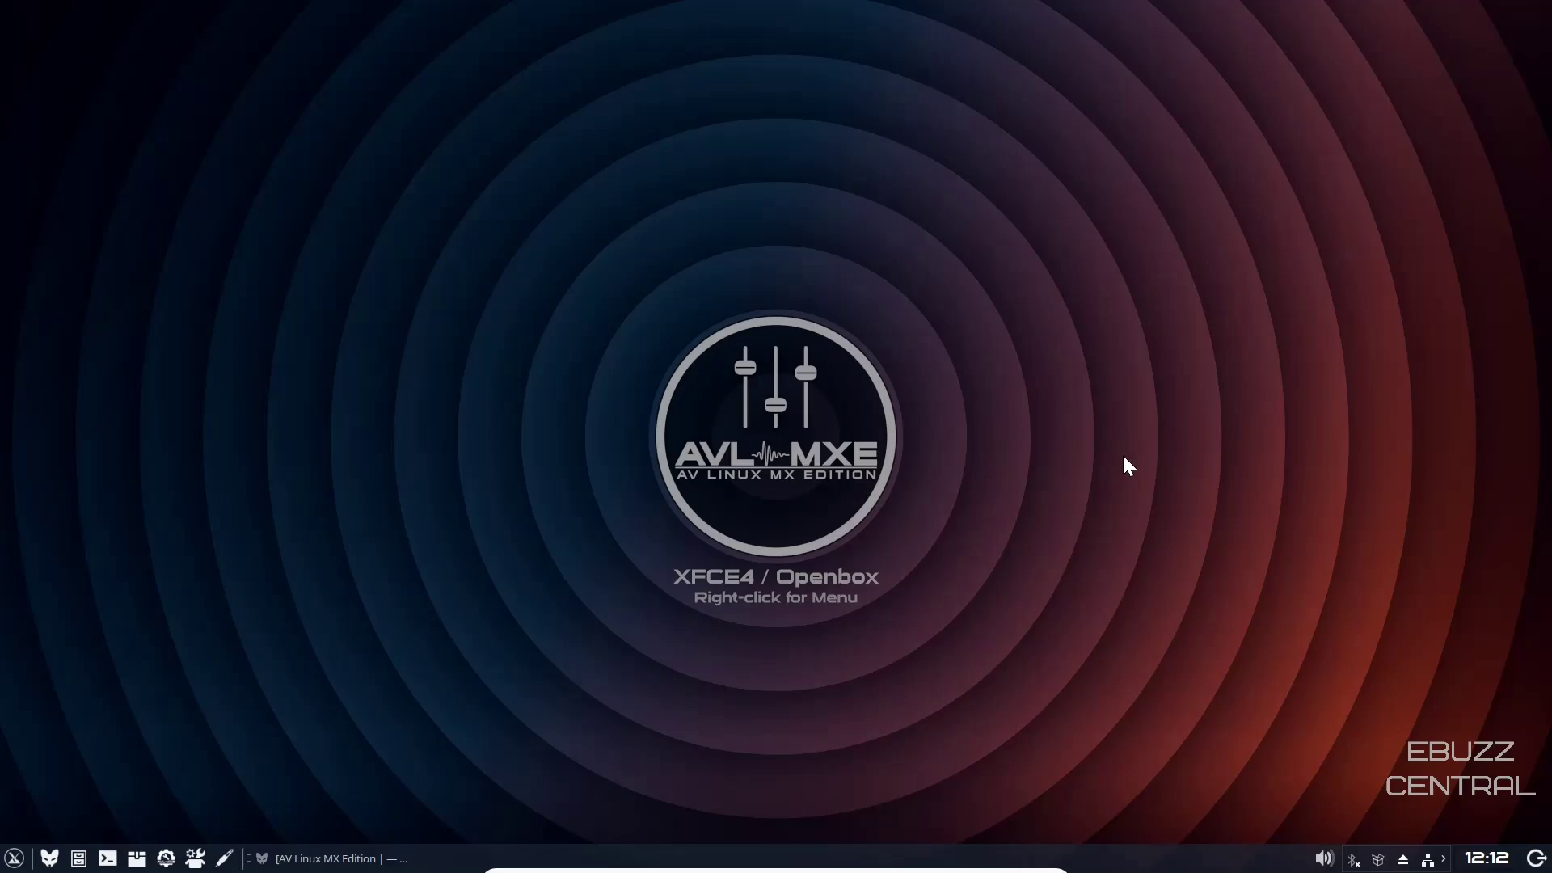
Step: Restore the AV Linux MX Edition page in Firefox and scroll down through it
left_click(319, 858)
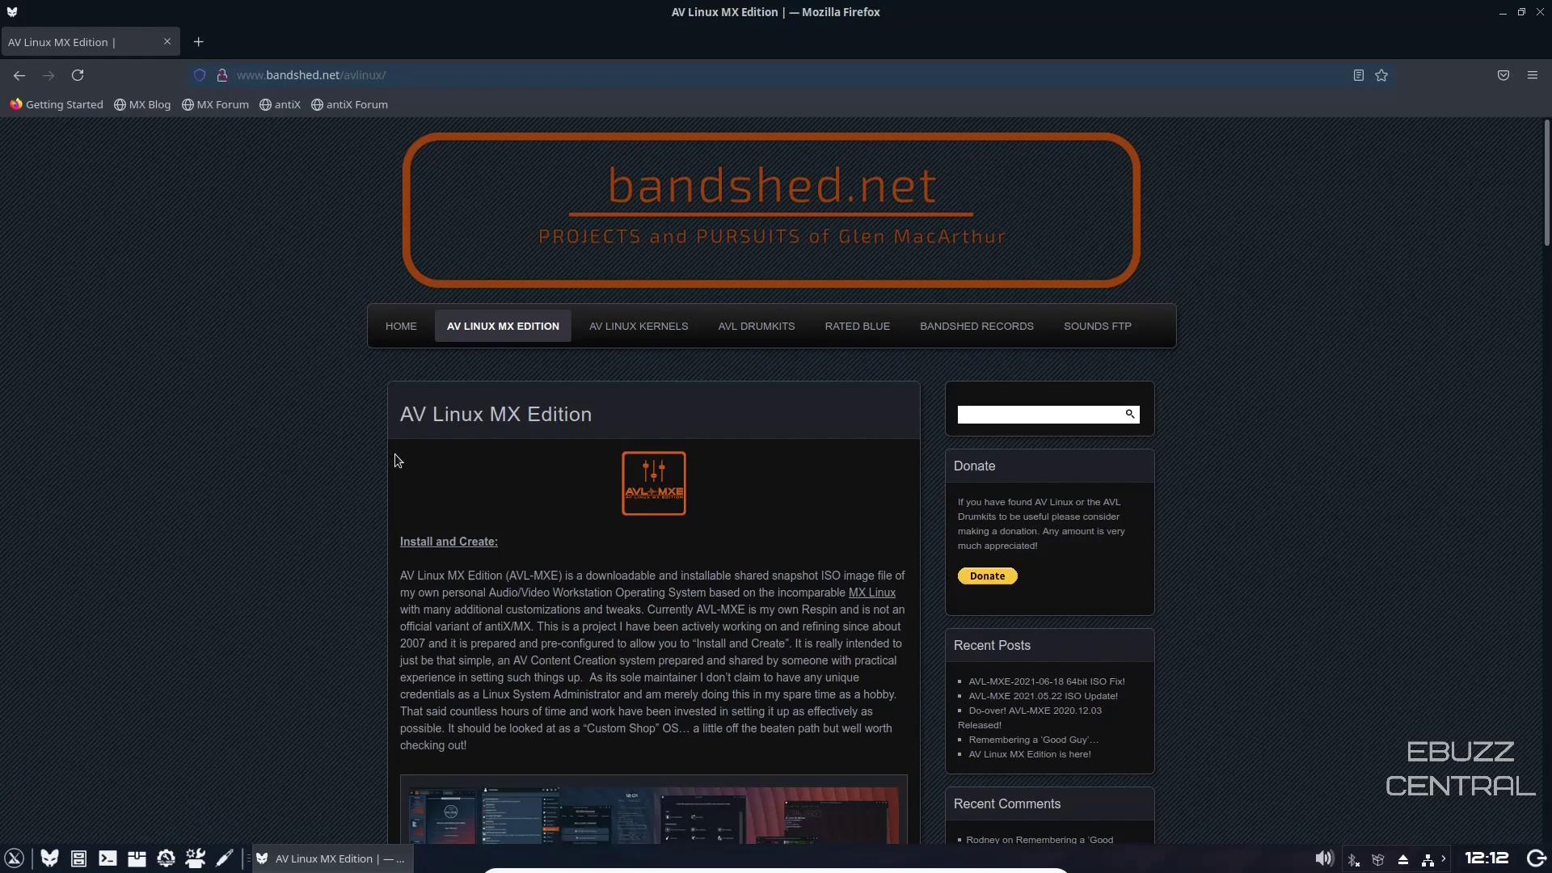
scroll(417, 445, "down", 3)
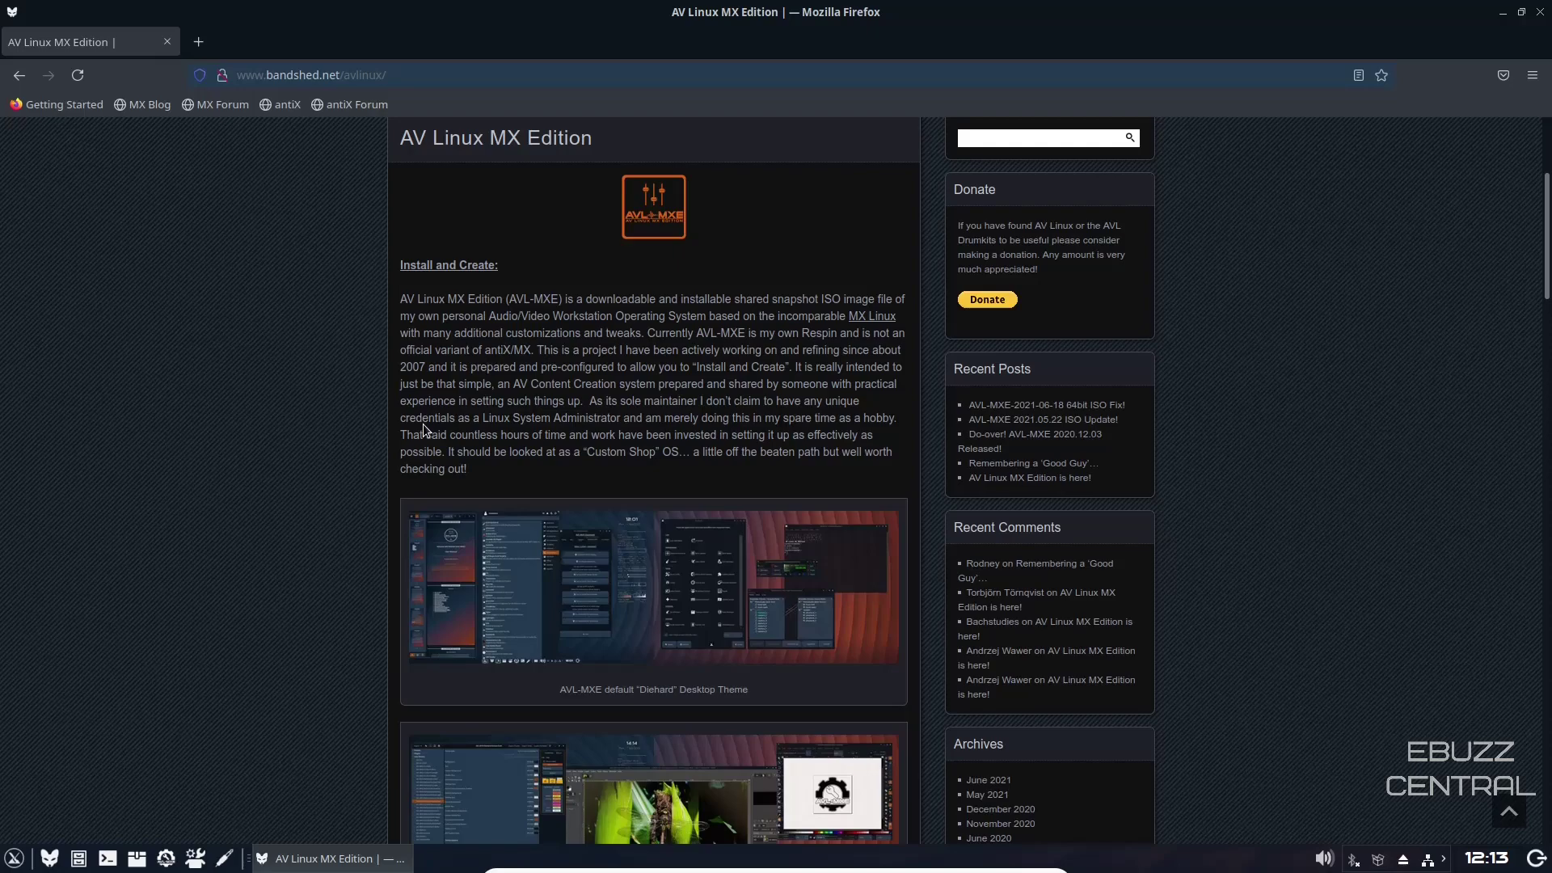
scroll(670, 353, "down", 7)
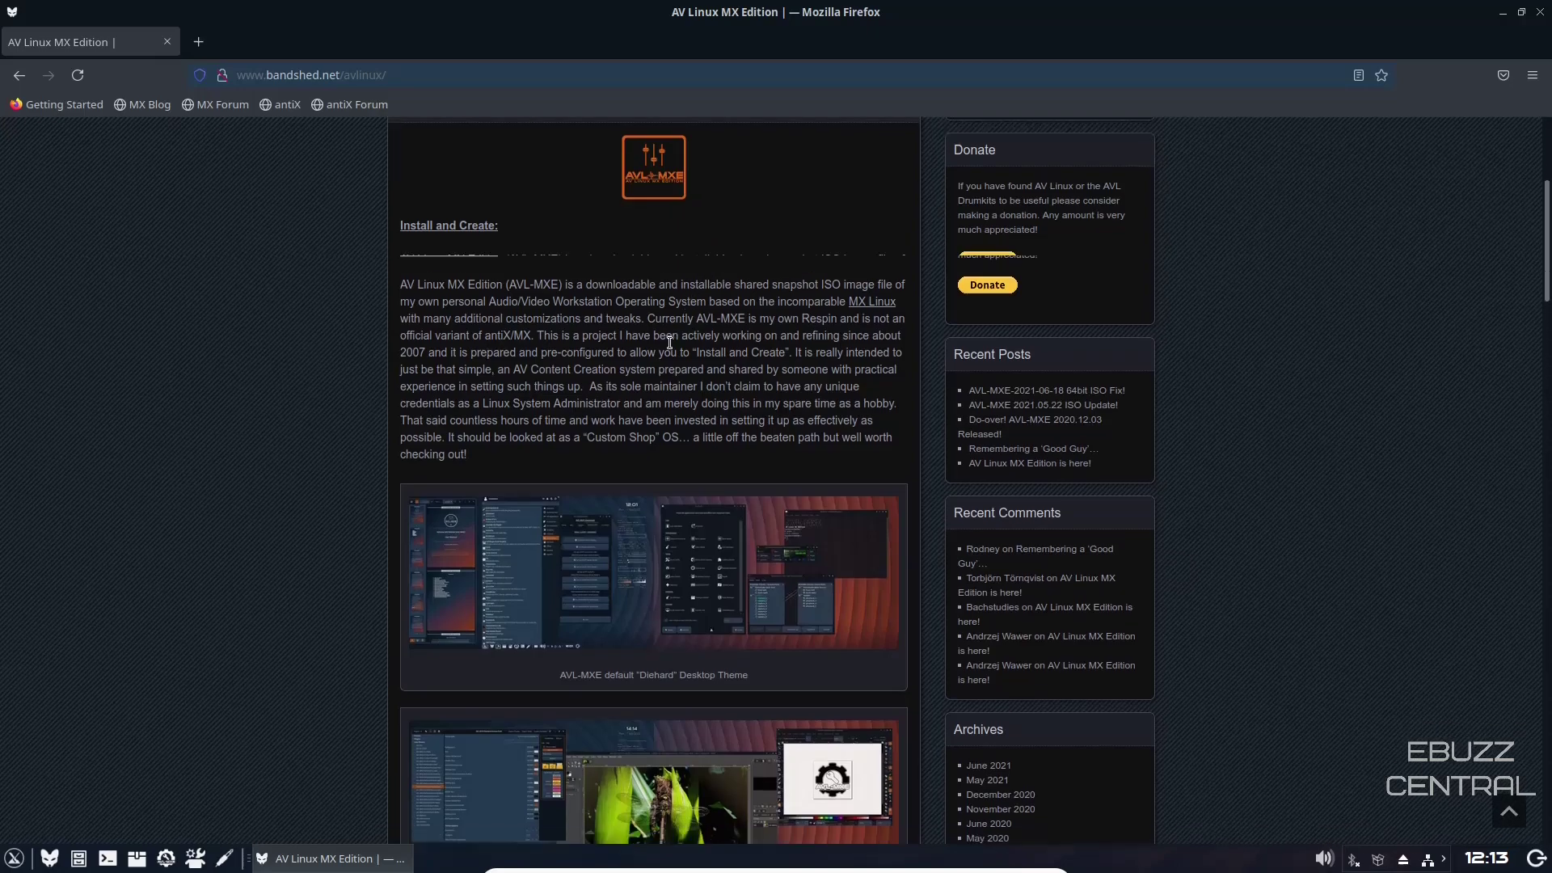
scroll(670, 354, "down", 8)
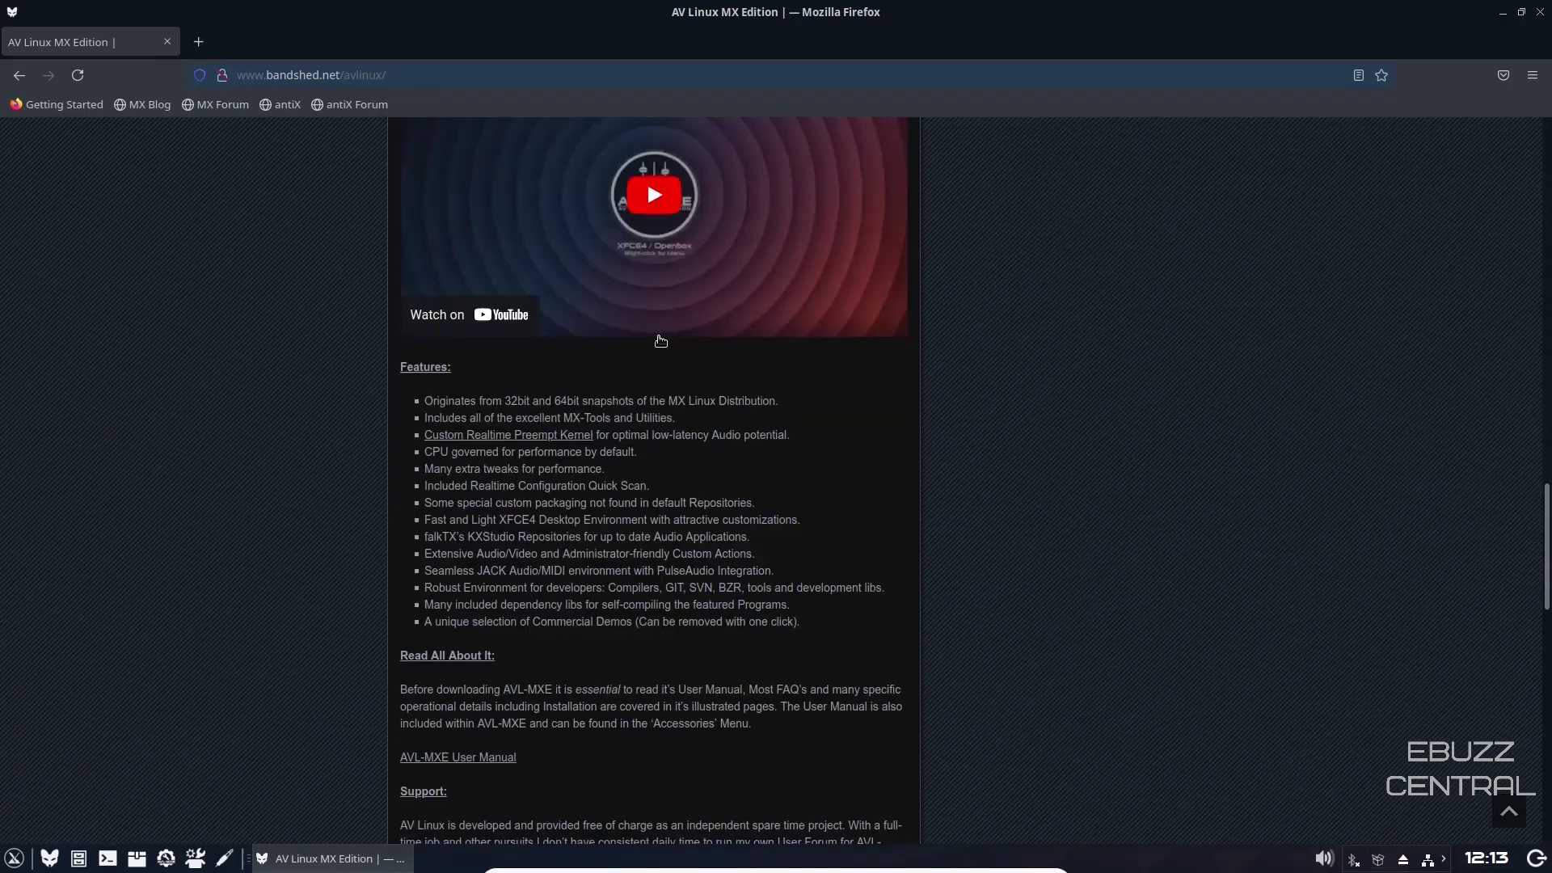
scroll(659, 337, "down", 3)
scroll(602, 322, "down", 2)
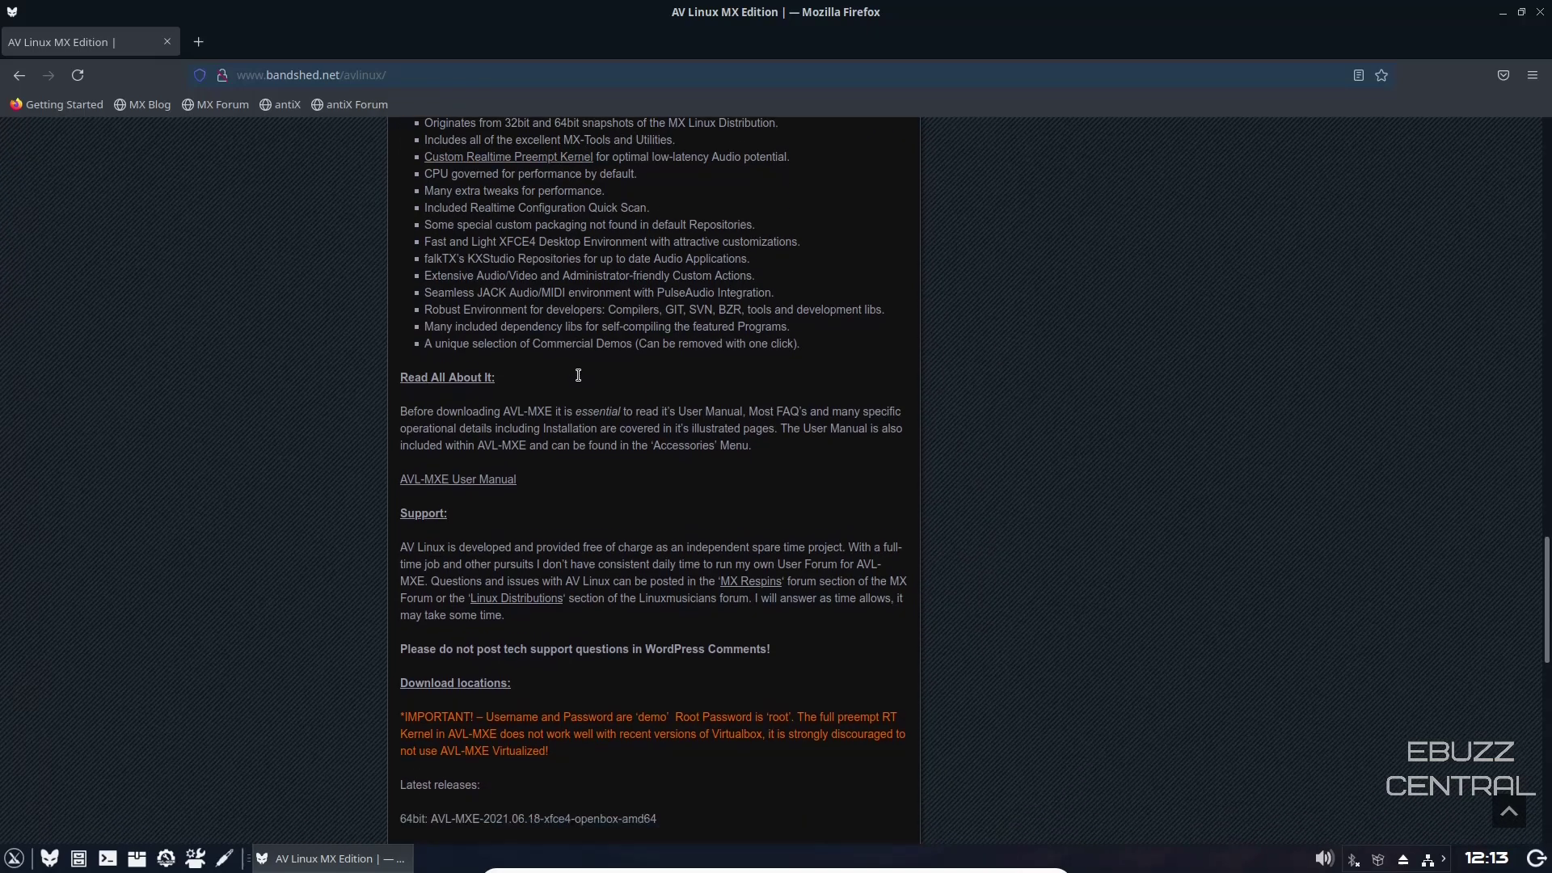
scroll(606, 275, "down", 3)
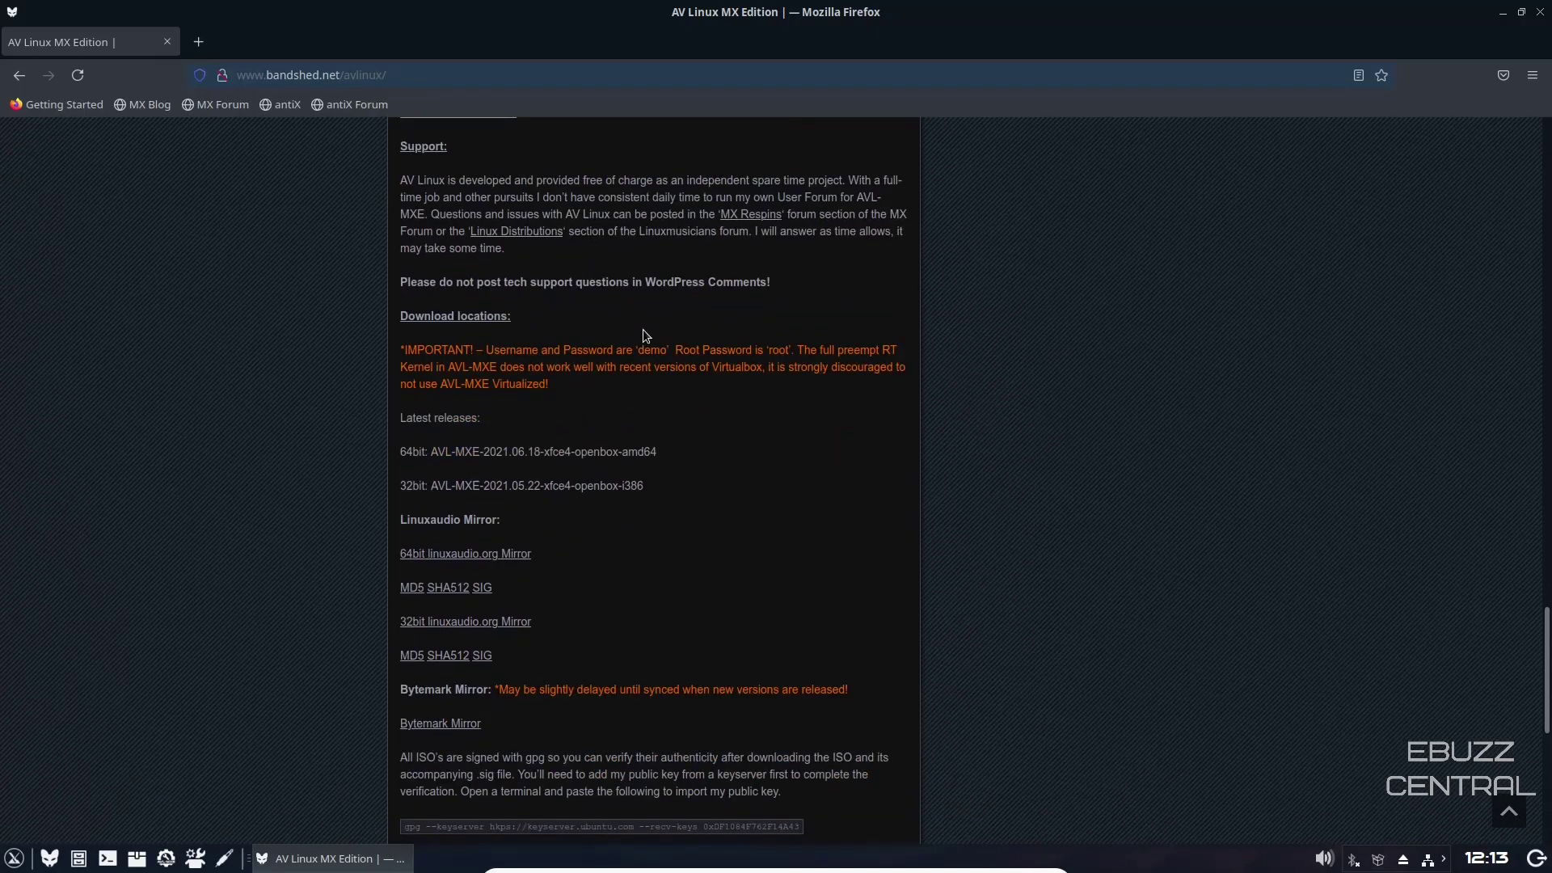
scroll(711, 451, "down", 4)
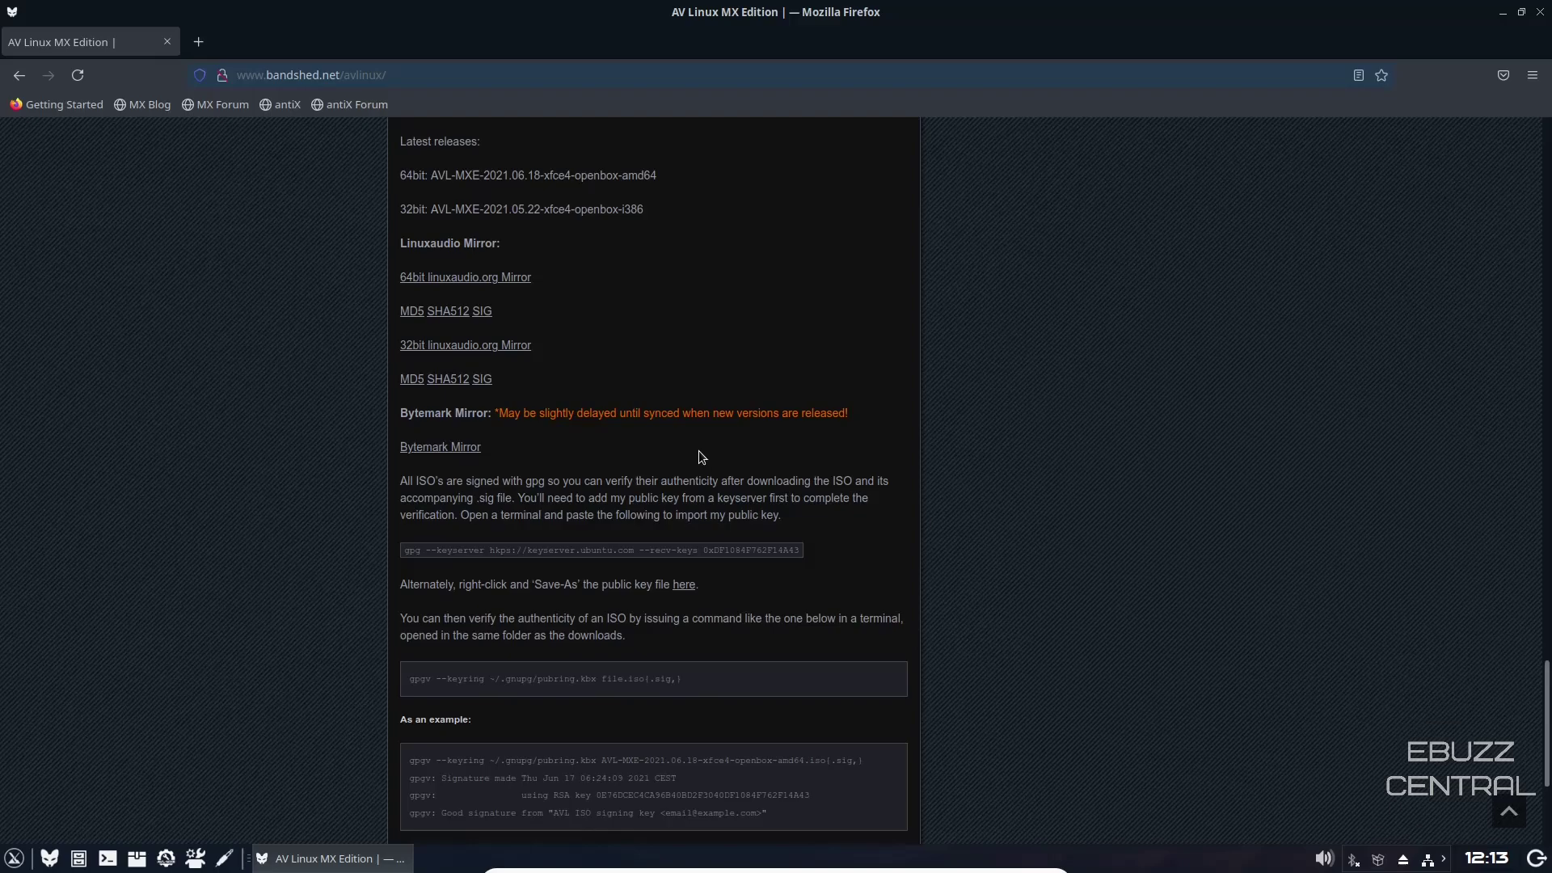
Step: Scroll back to the top and go to the bandshed.net home page
scroll(695, 448, "up", 8)
scroll(687, 445, "up", 15)
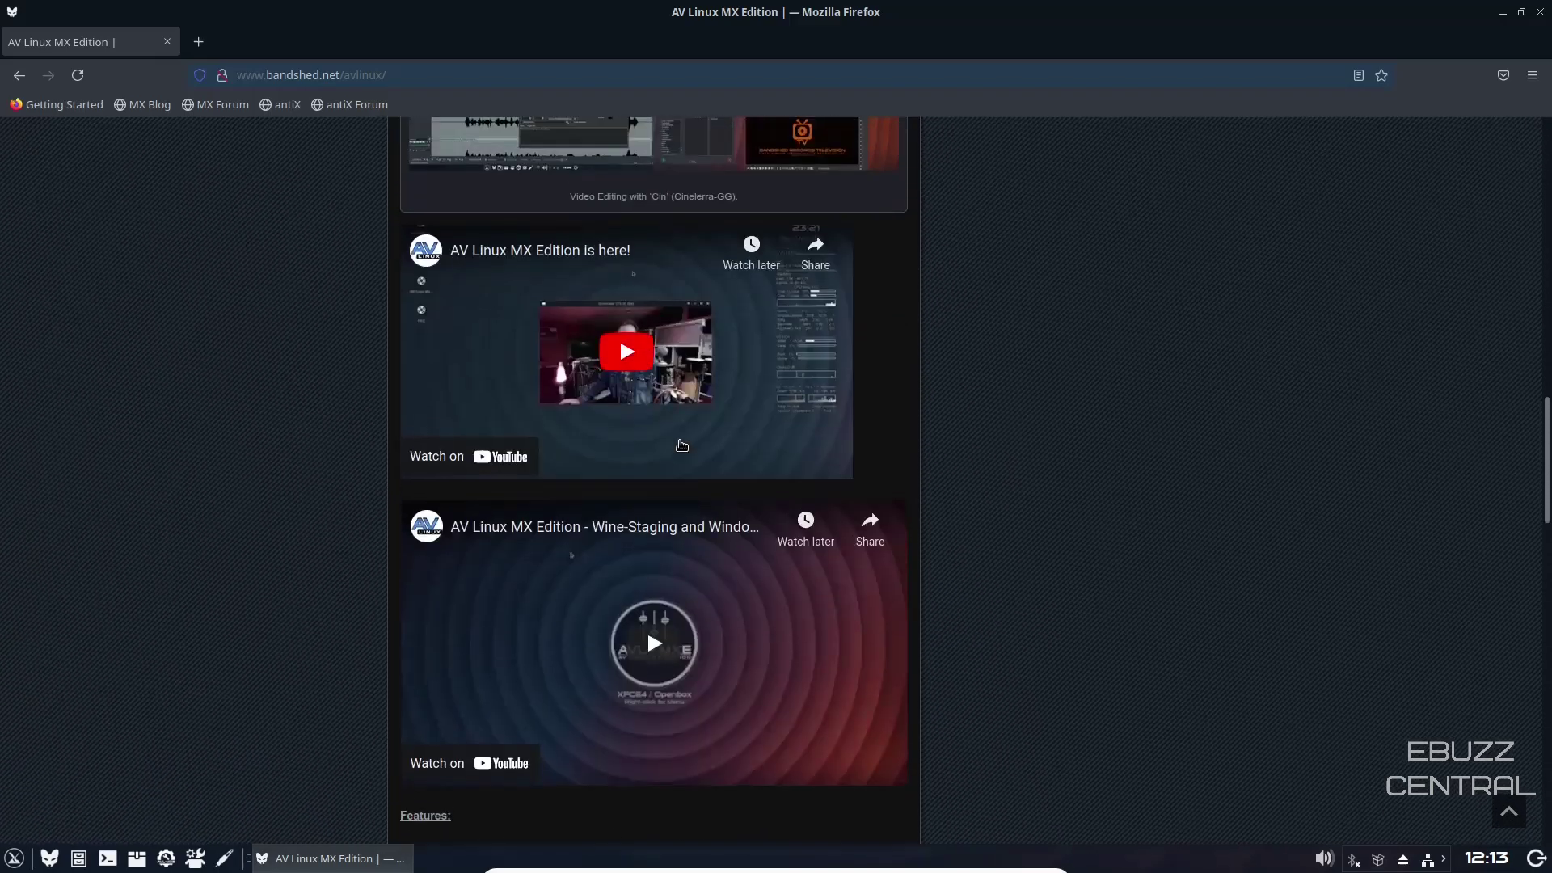
scroll(667, 432, "up", 8)
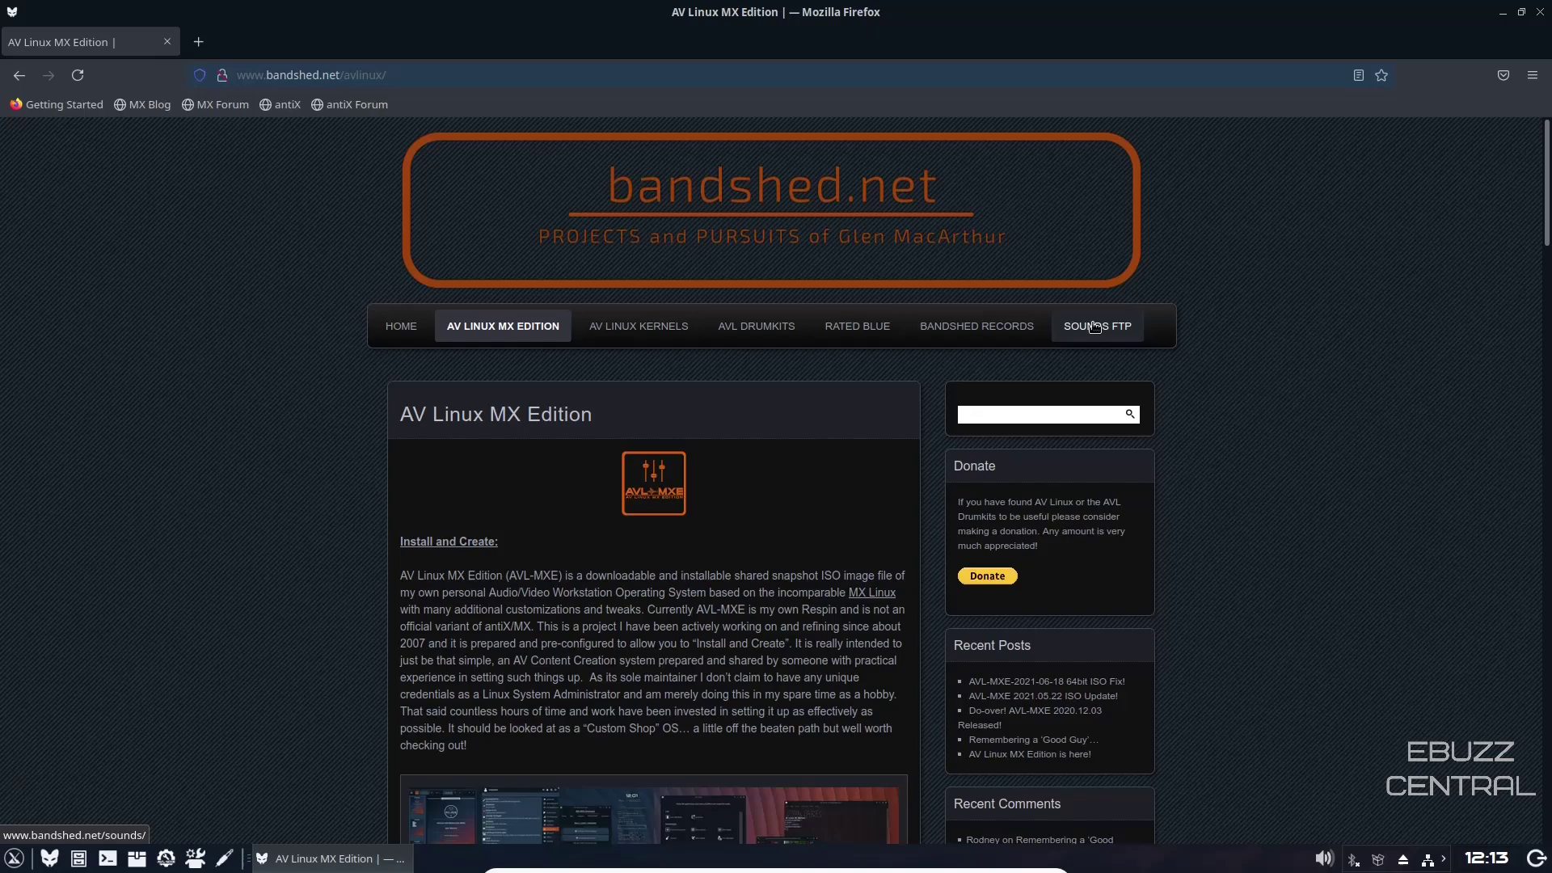
left_click(404, 327)
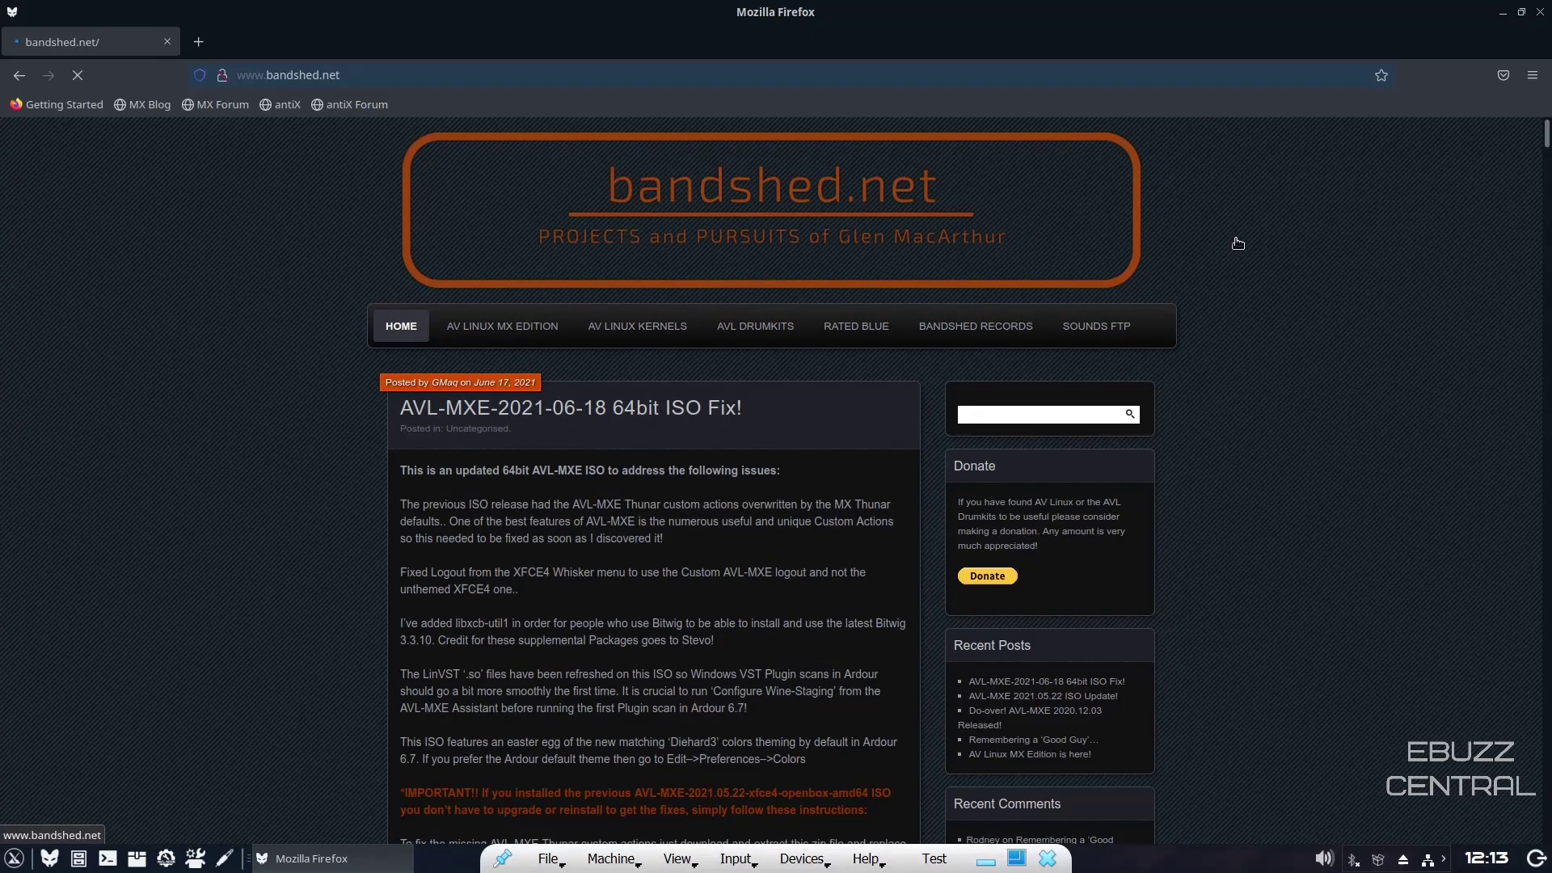
Step: Close the Firefox window so only the AVL-MXE ring wallpaper shows
left_click(1541, 13)
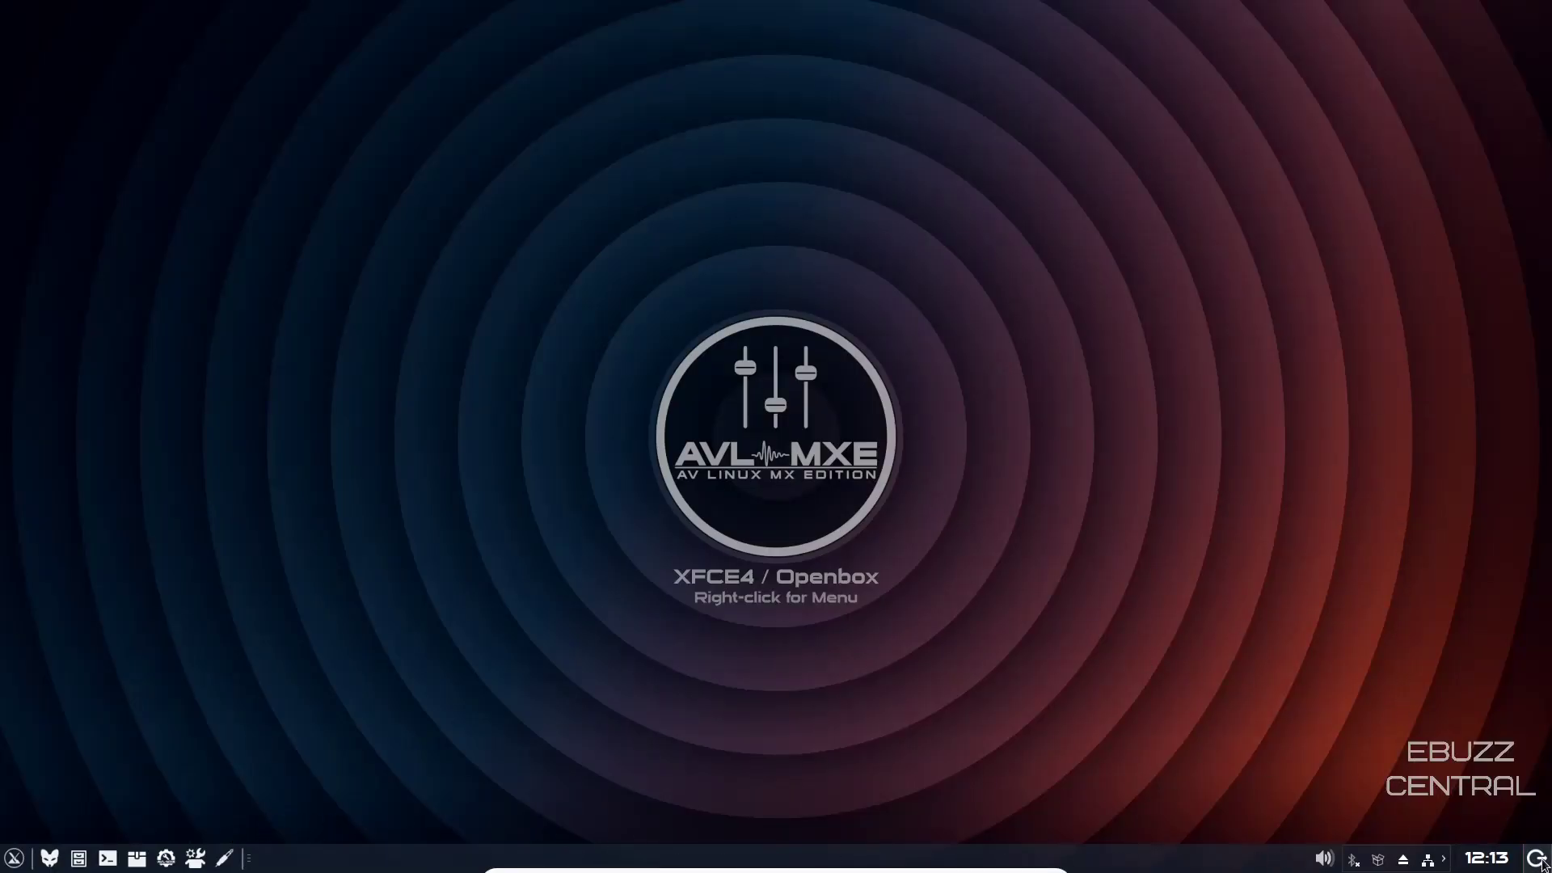
mouse_move(1488, 863)
Step: Open Thunar on /home/demo/ and move its window higher up the screen
left_click(79, 860)
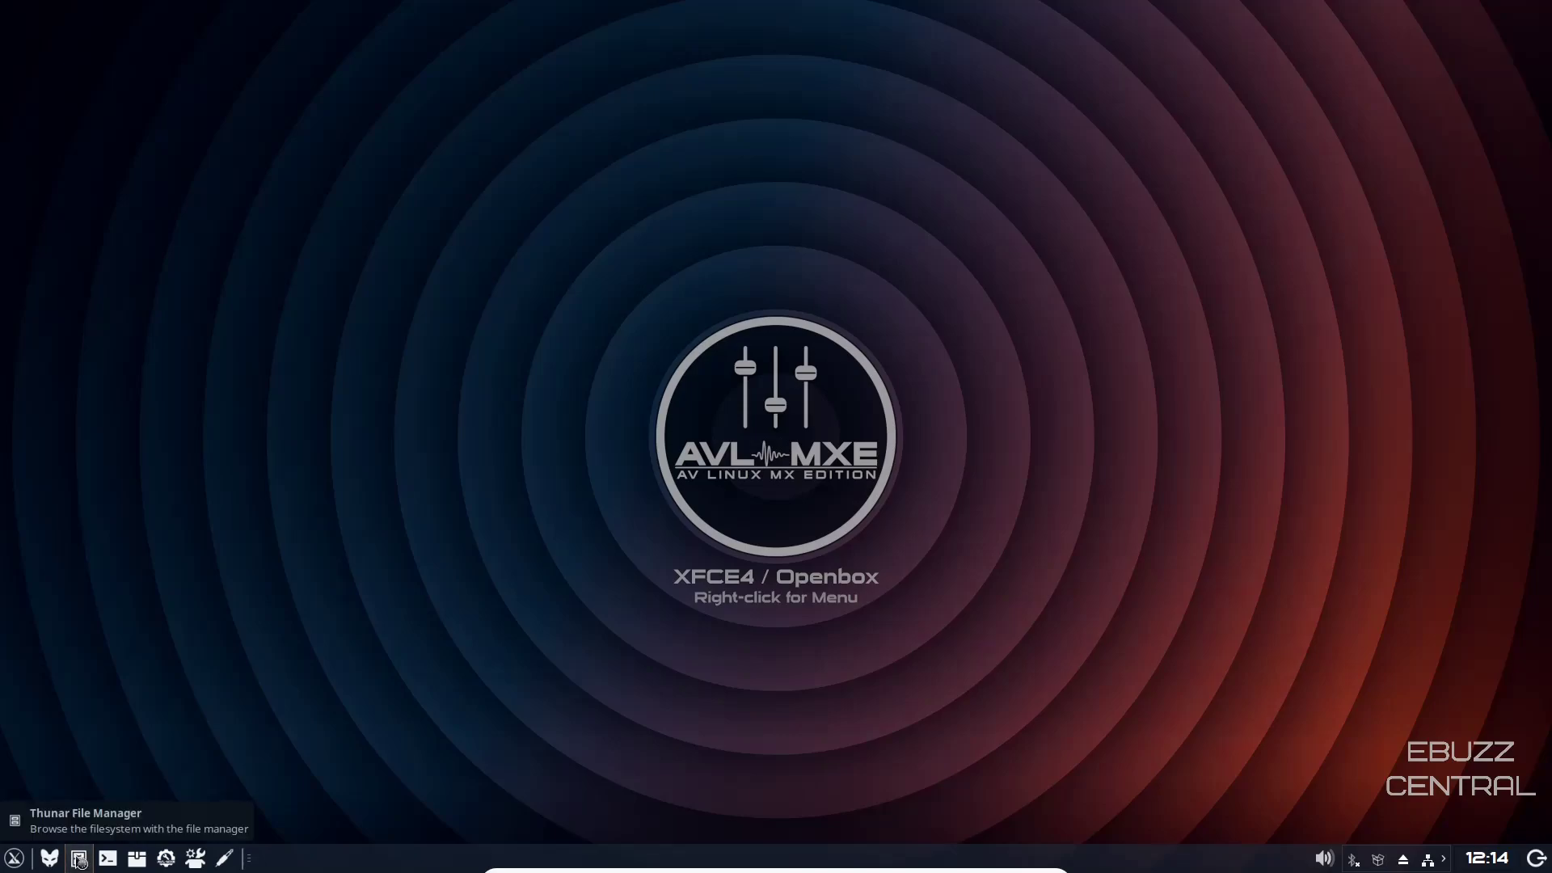
left_click_drag(959, 157, 933, 94)
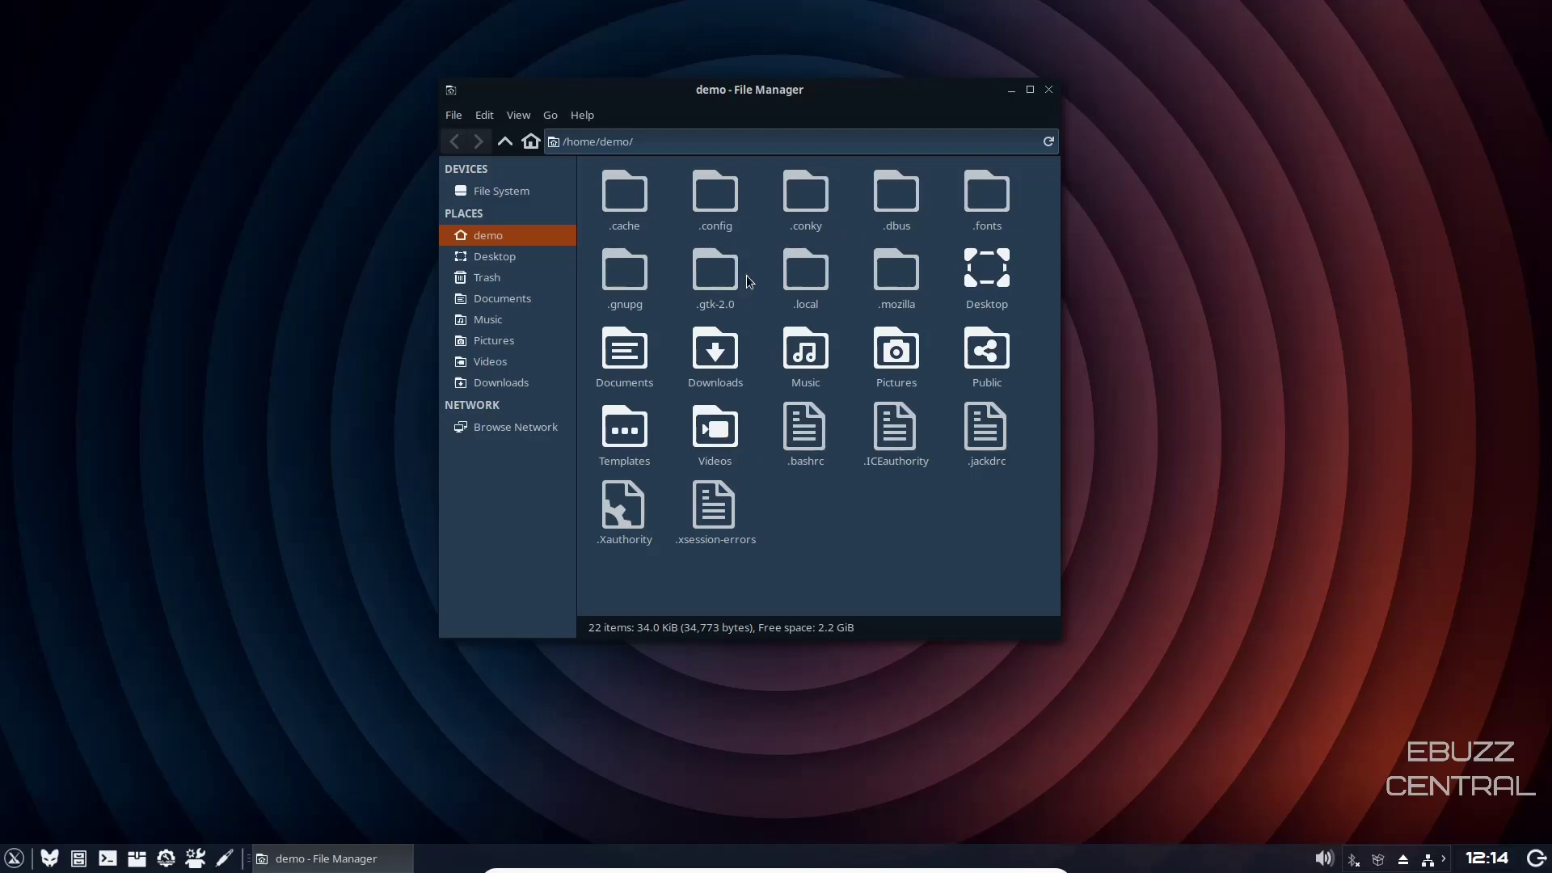
Step: Close Thunar, then run htop in a new, maximised Xfce Terminal window
left_click(1049, 91)
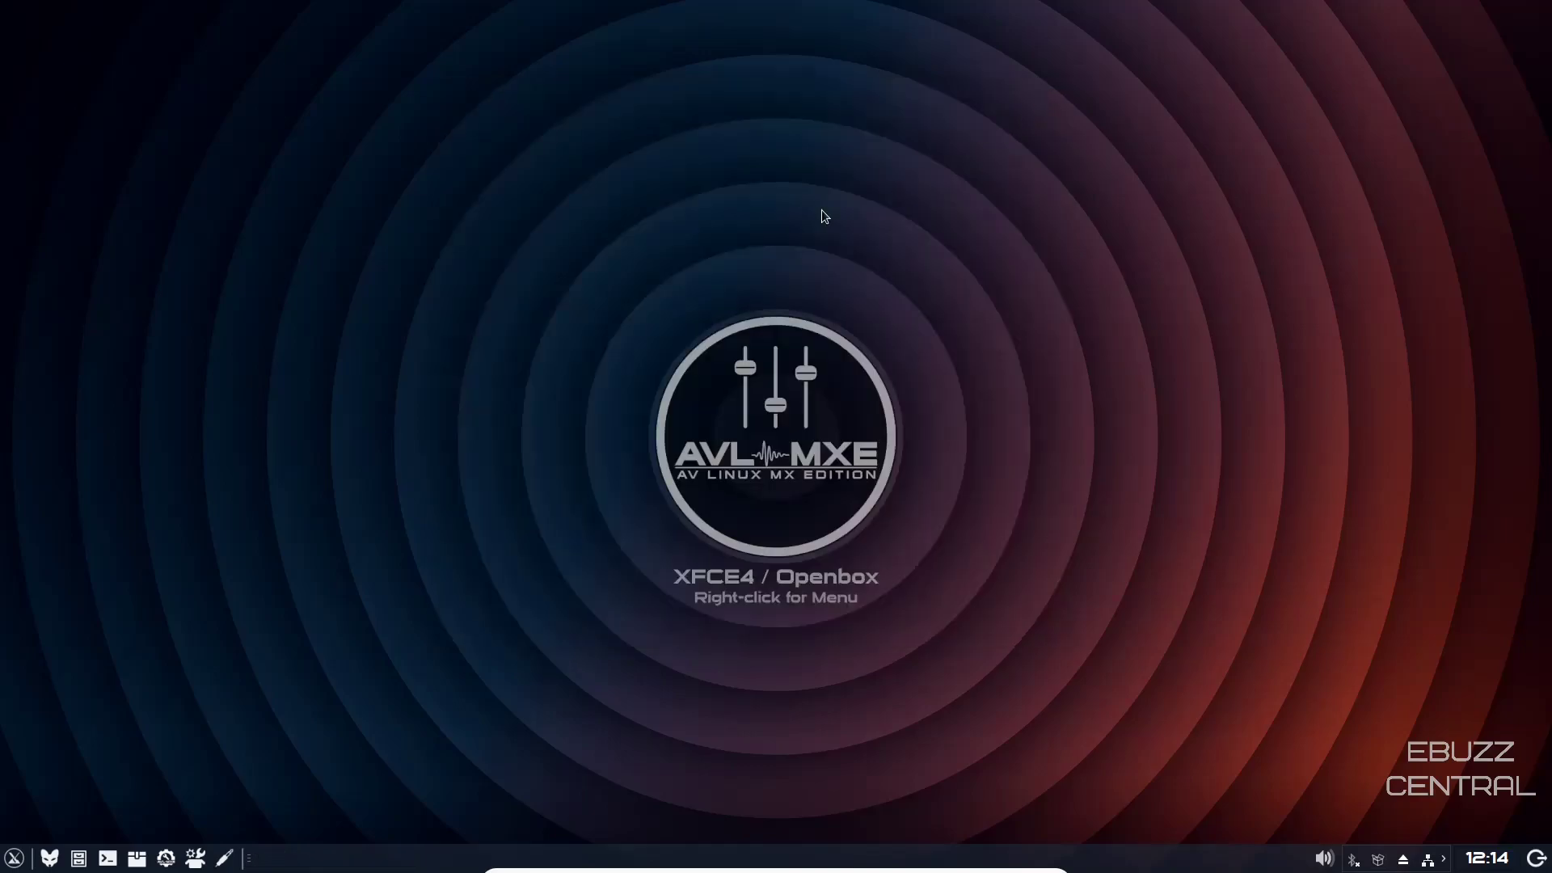
left_click(107, 859)
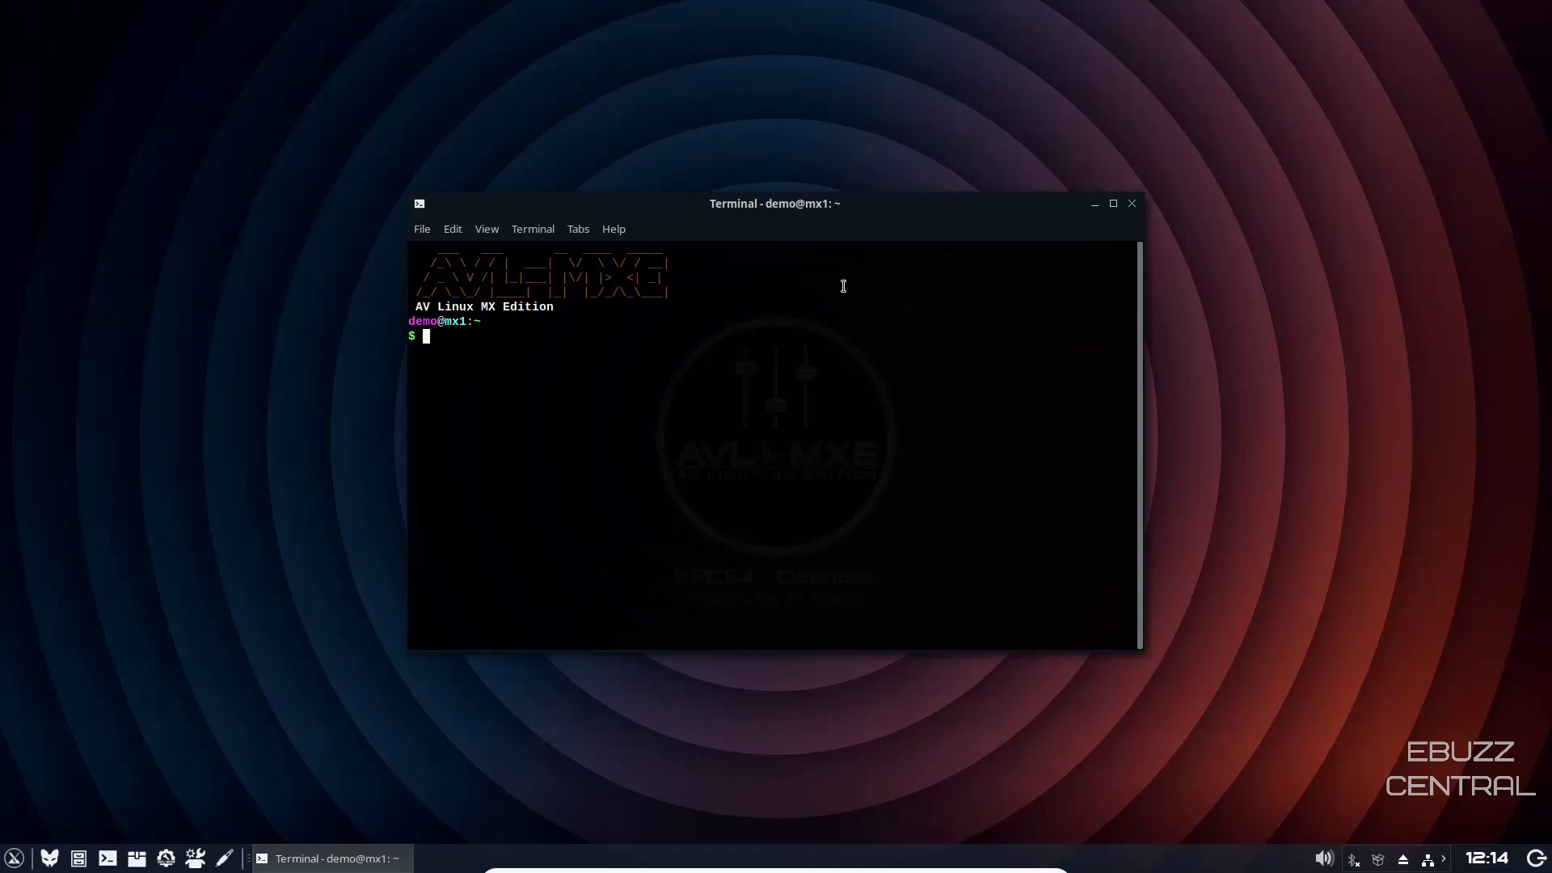
type("htop")
key("Return")
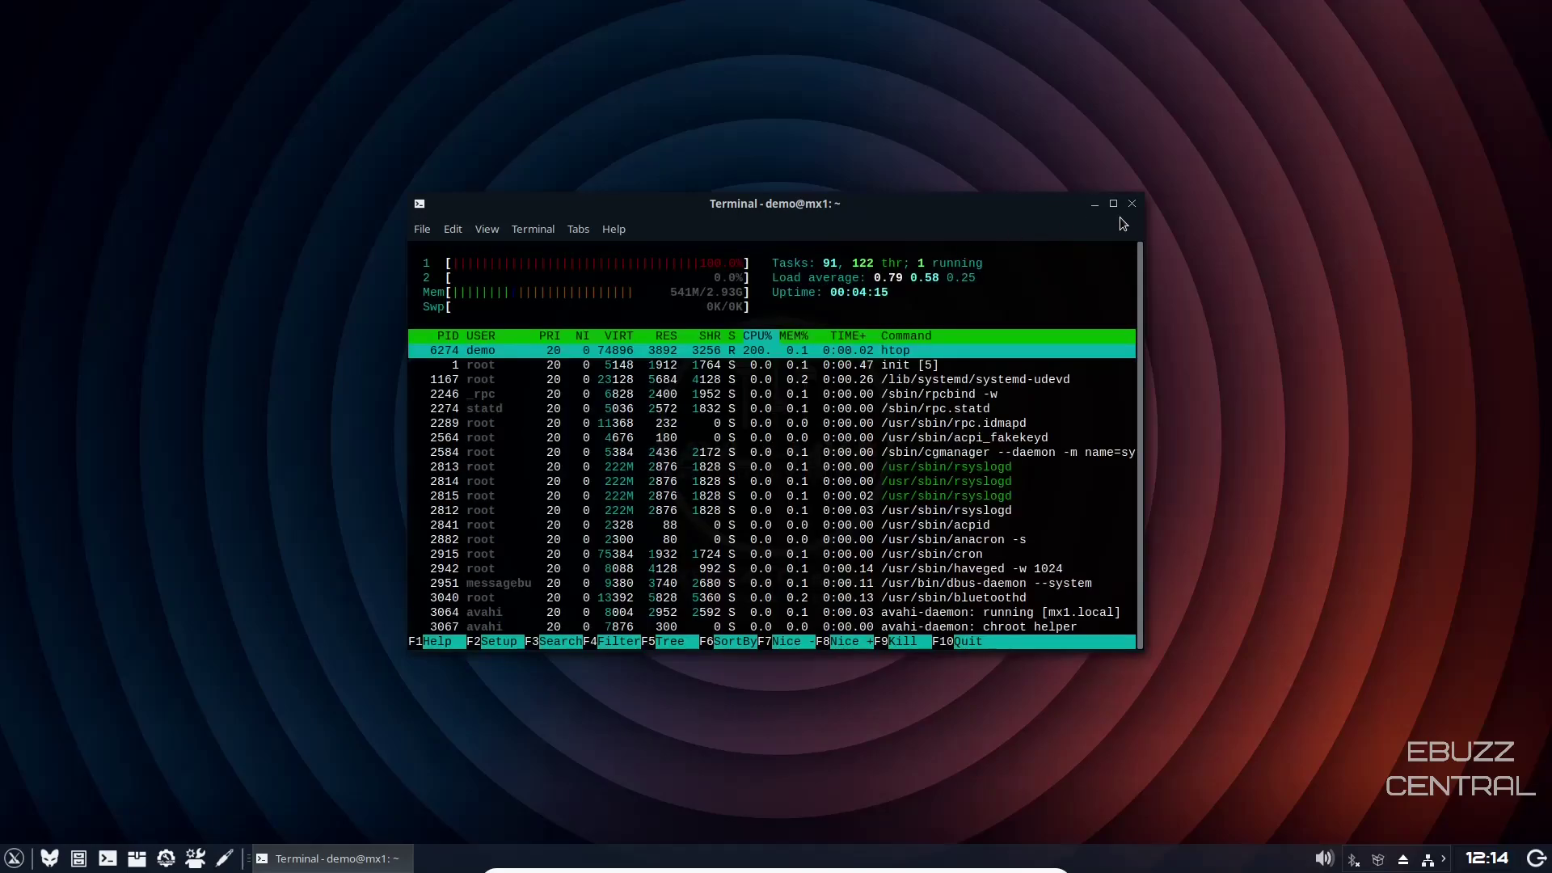
left_click(1114, 205)
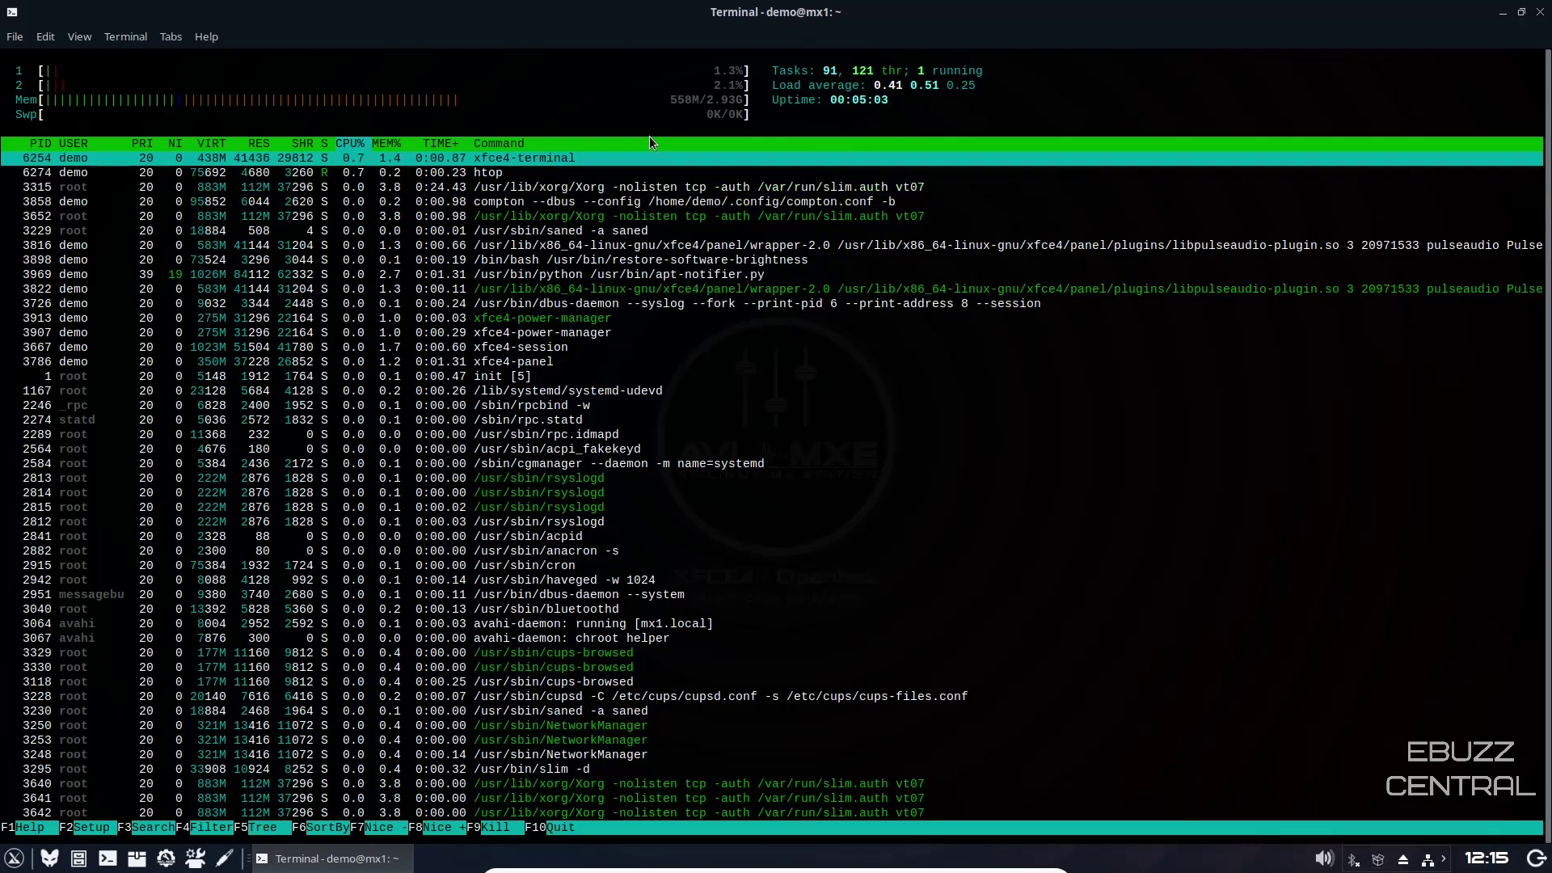
Step: Close the htop terminal, confirming, and launch Synaptic Package Manager
left_click(1539, 15)
key("Return")
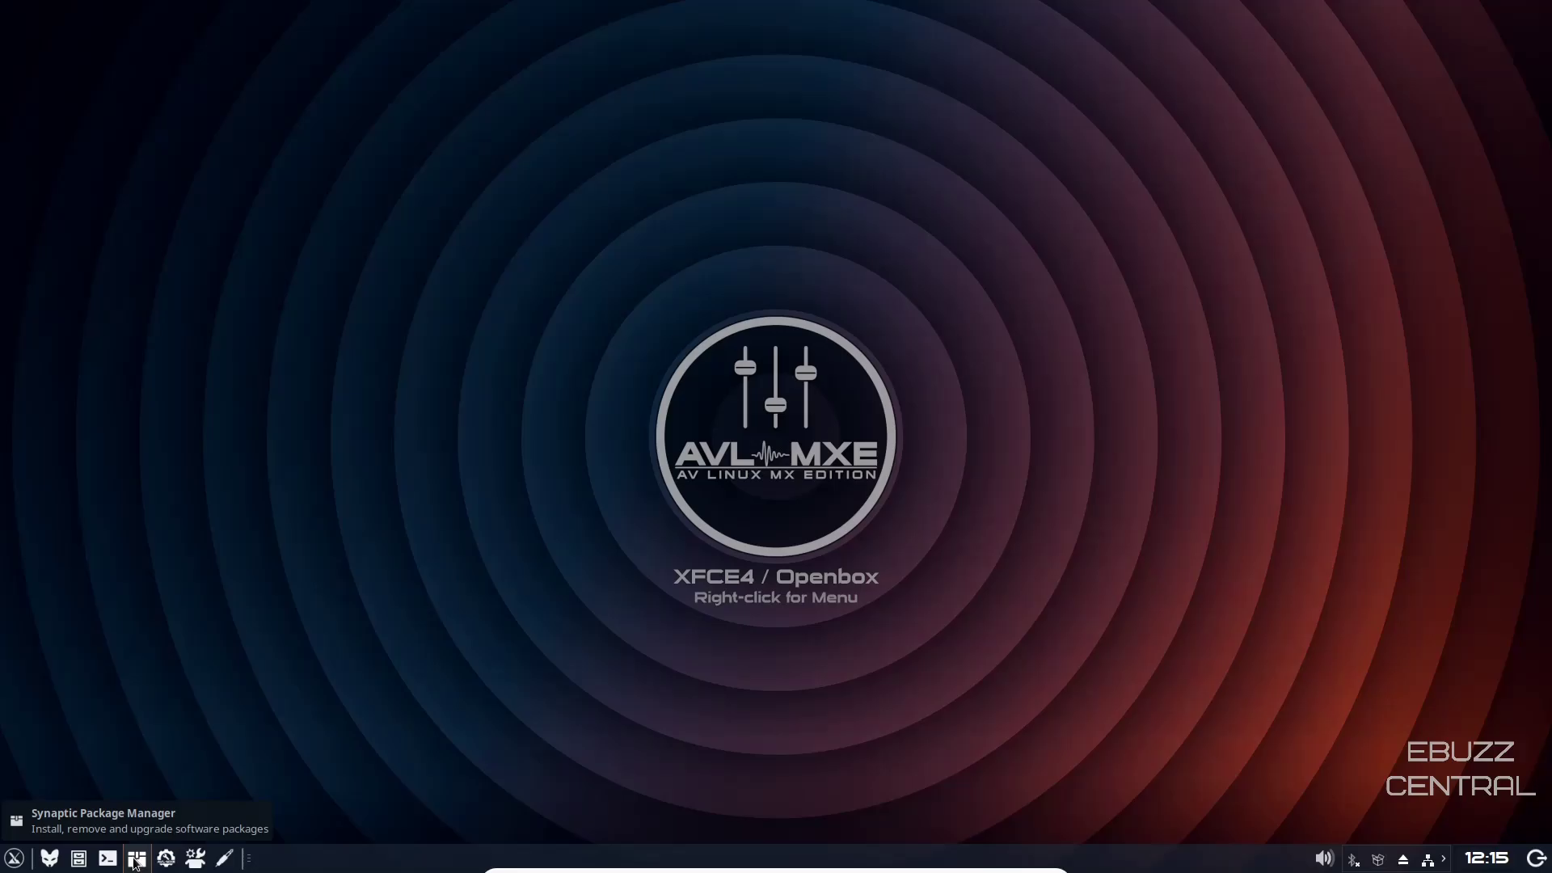
left_click(136, 860)
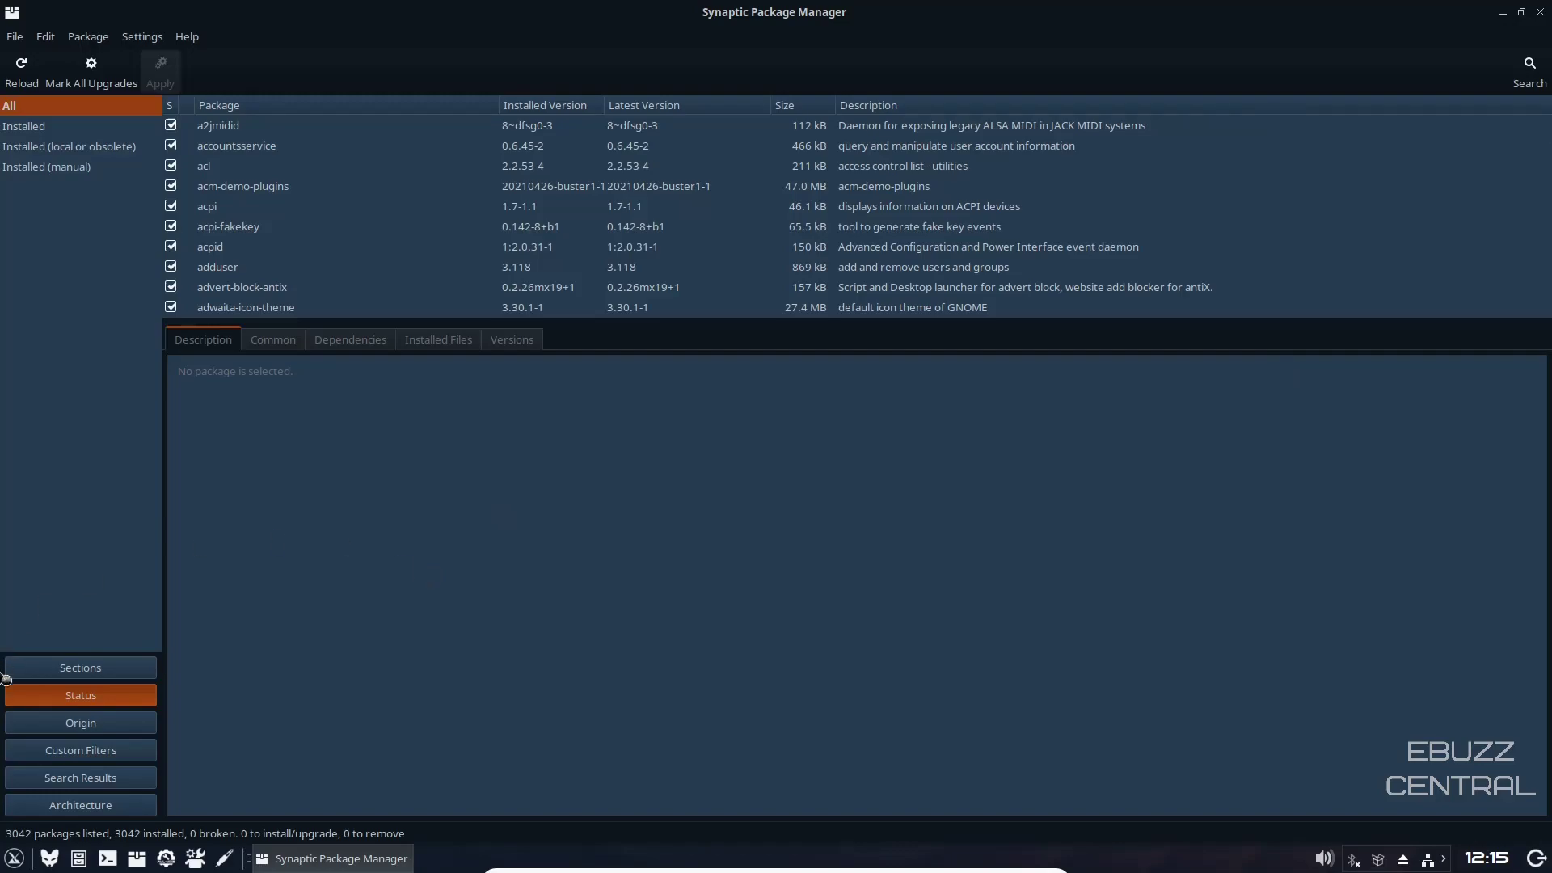
Step: Try the Installed and Installed (local or obsolete) status filters, then return to All
left_click(46, 128)
left_click(46, 148)
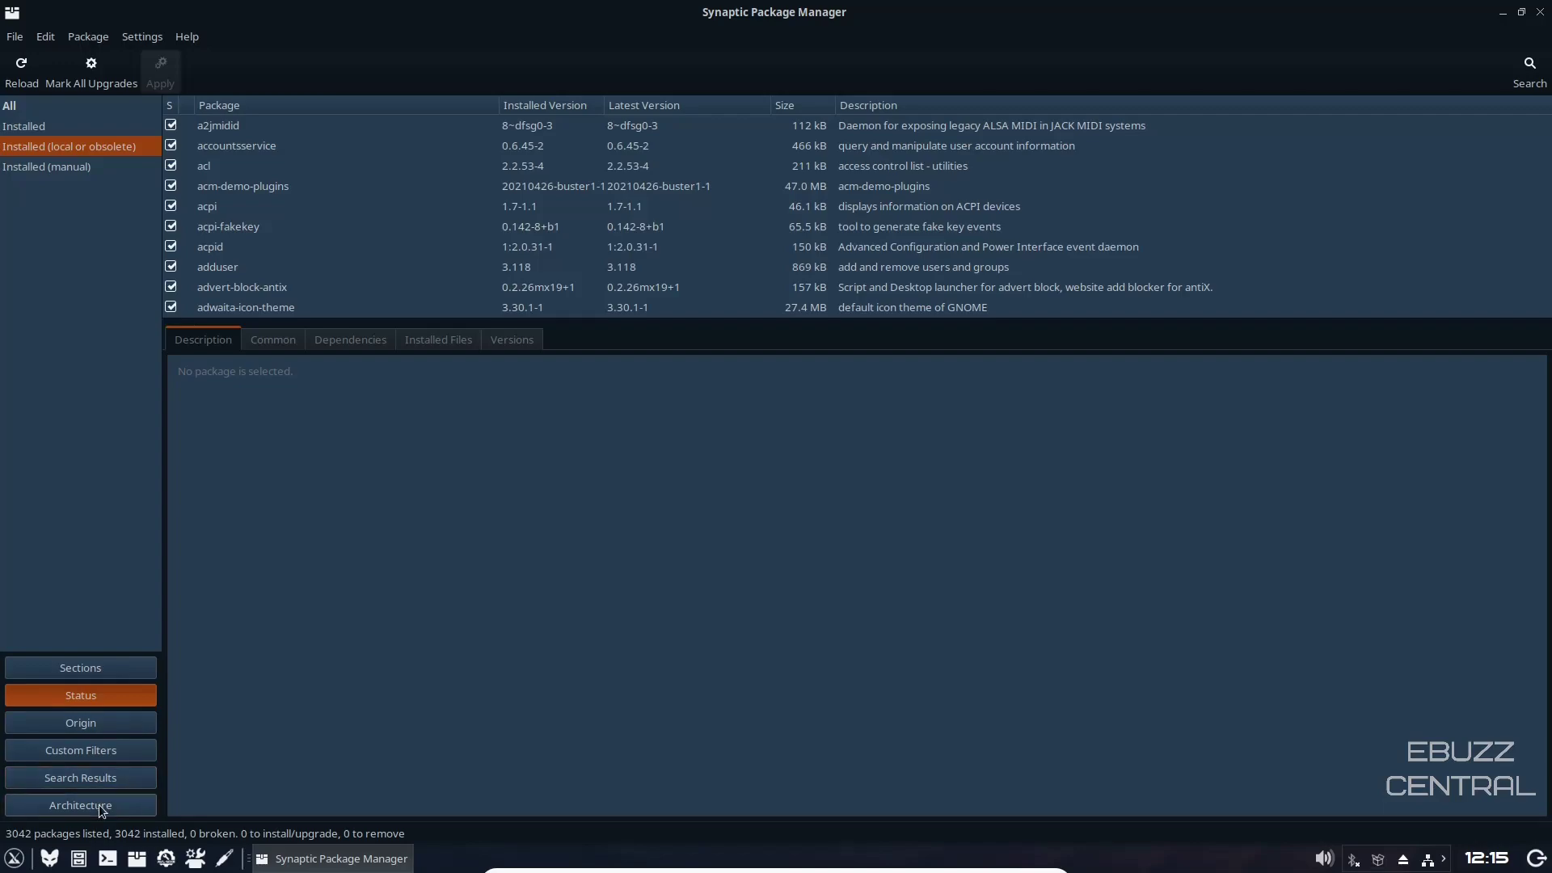
left_click(32, 112)
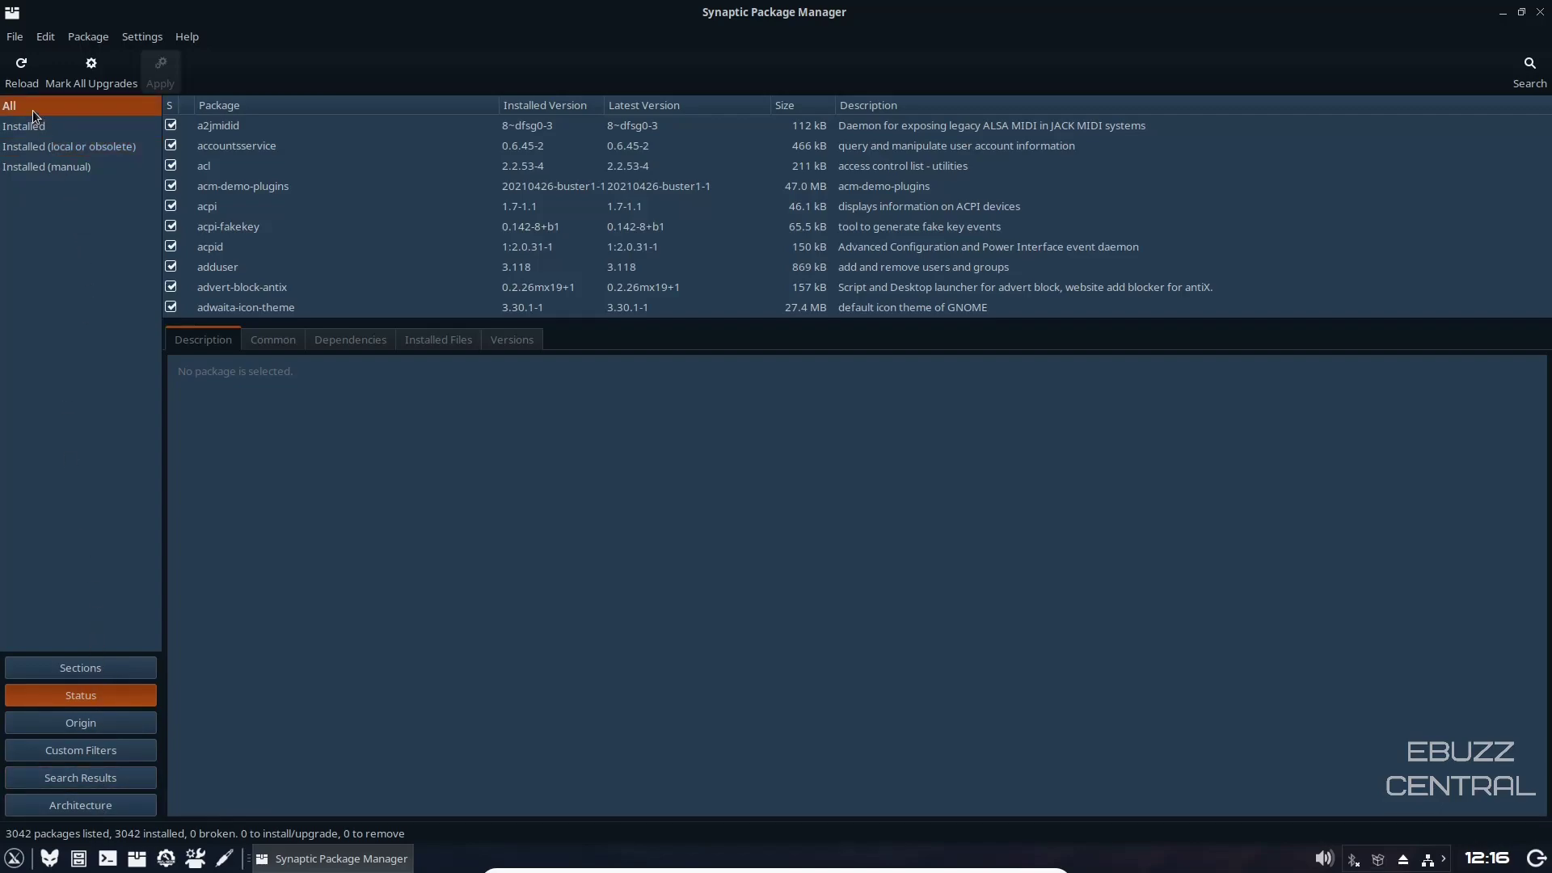
Step: Search for 'obs', listing 31 packages such as obs-studio, then close Synaptic
left_click(1529, 74)
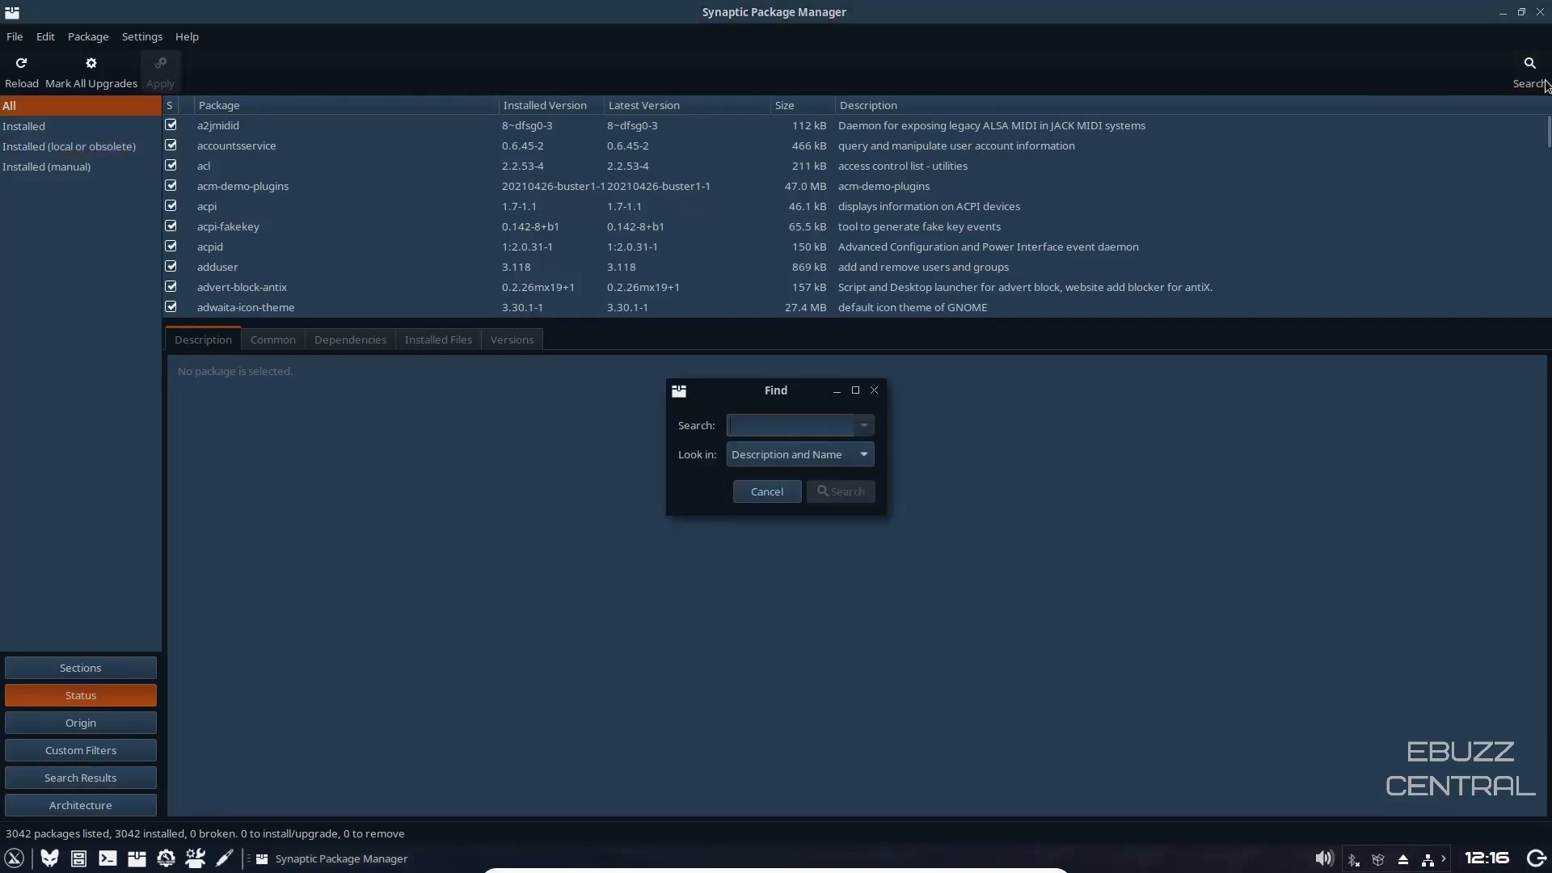
type("obs")
key("Return")
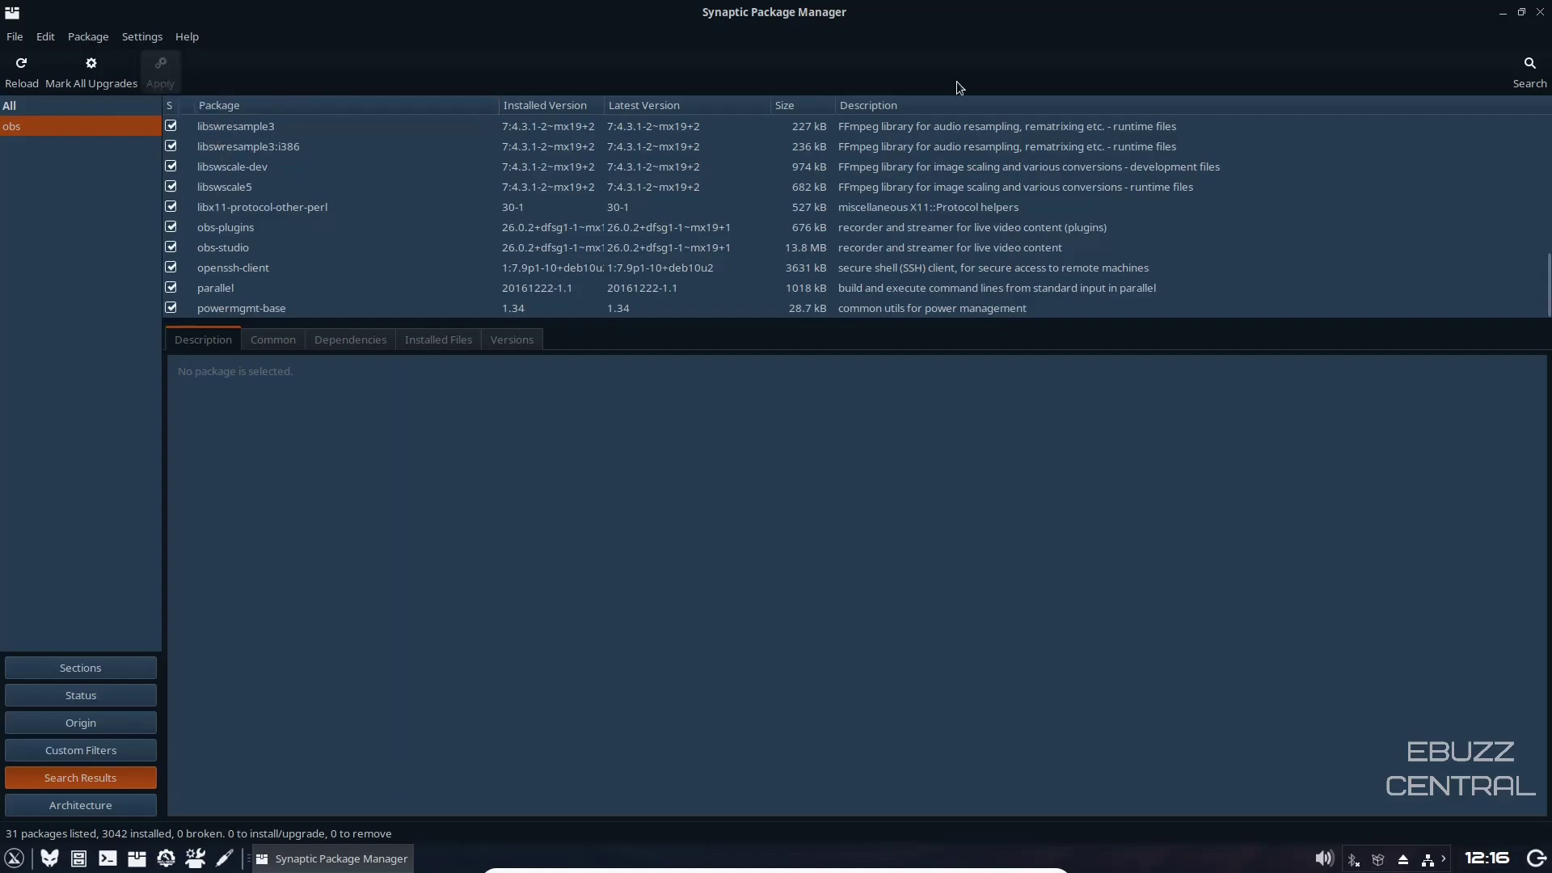
left_click(1541, 13)
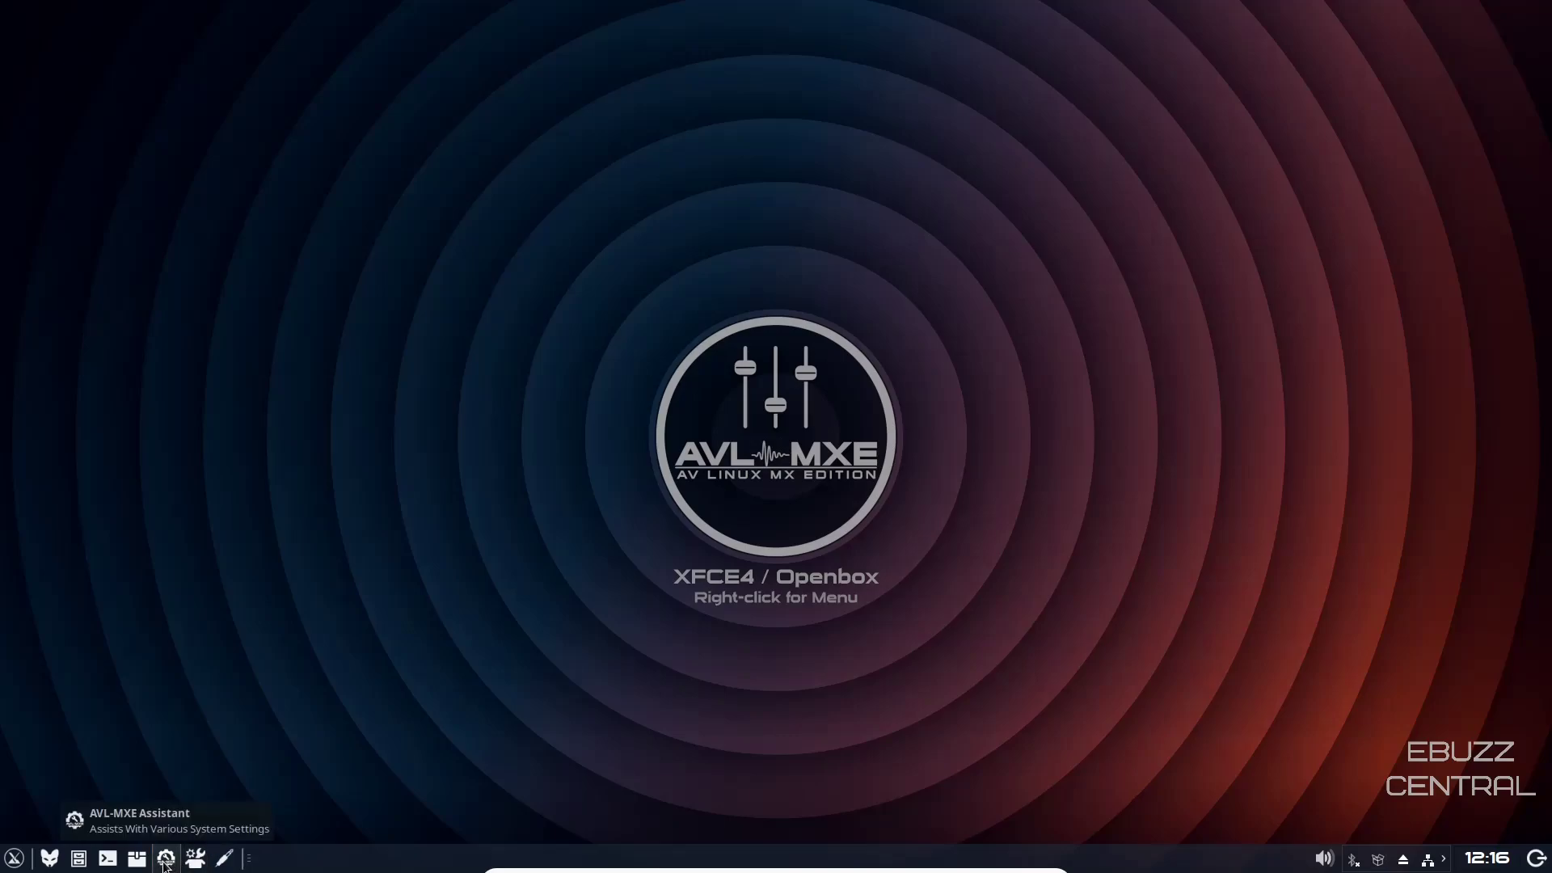
Step: From AVL-MXE Assistant's Set Theme, open Appearance's Icons tab showing DarK as current
left_click(165, 860)
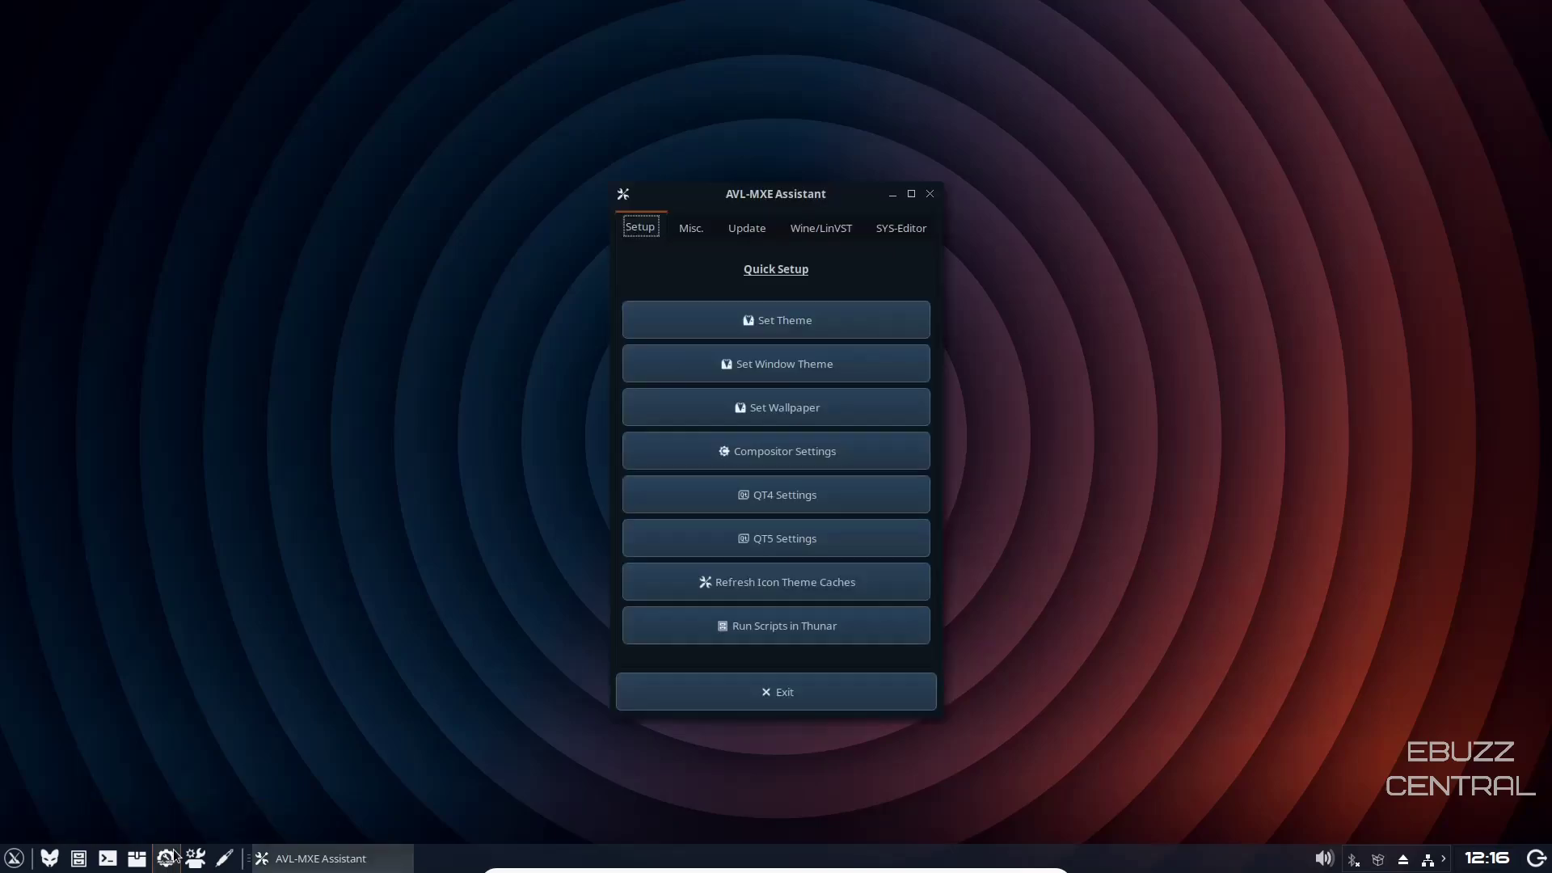
left_click(798, 320)
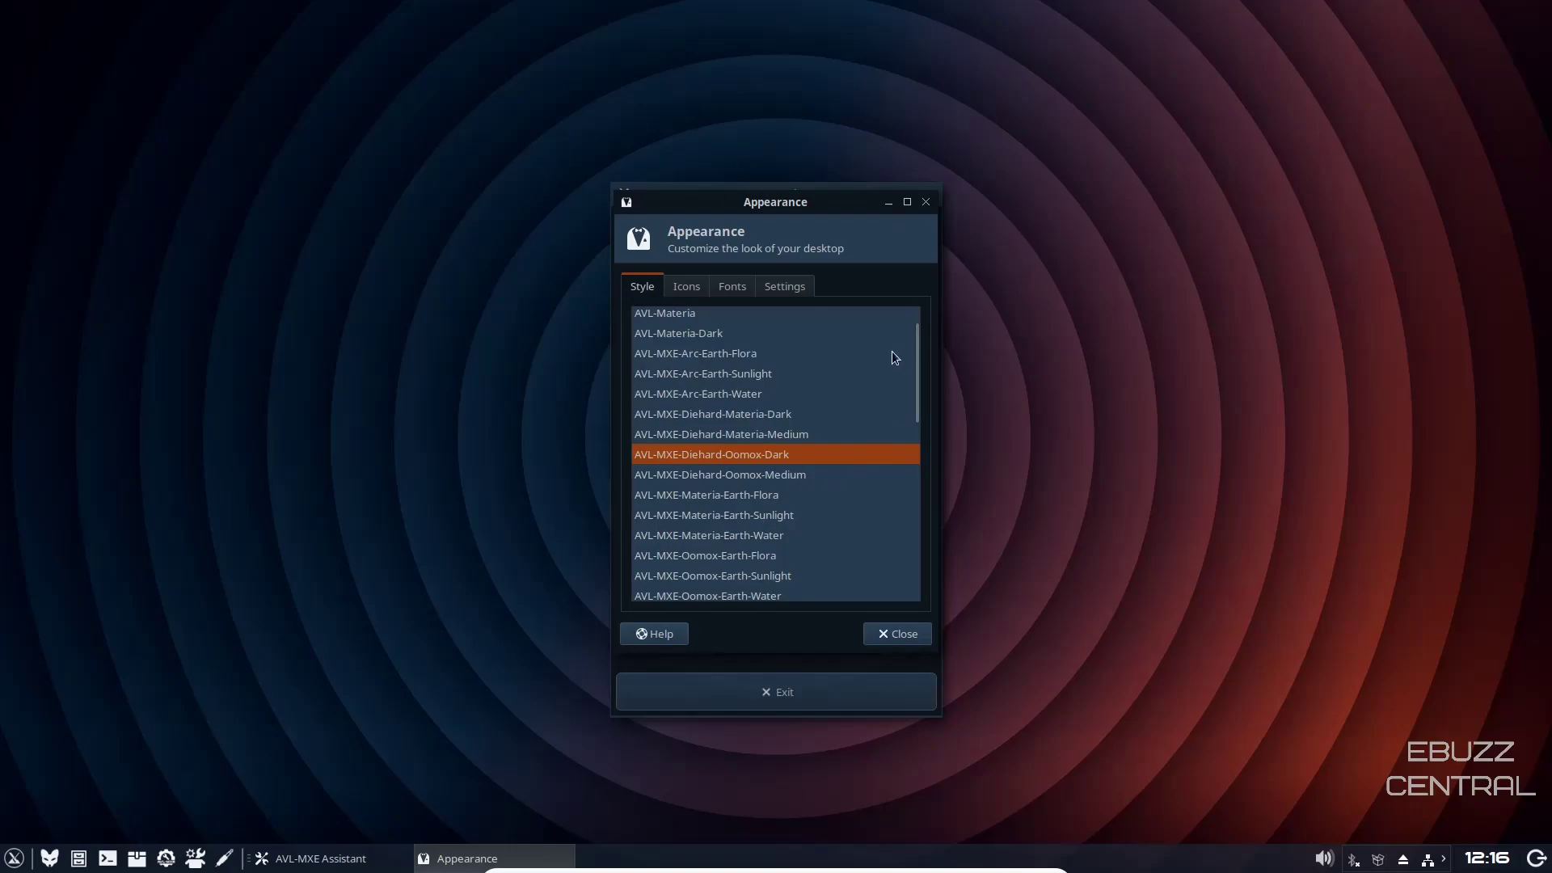
left_click(686, 287)
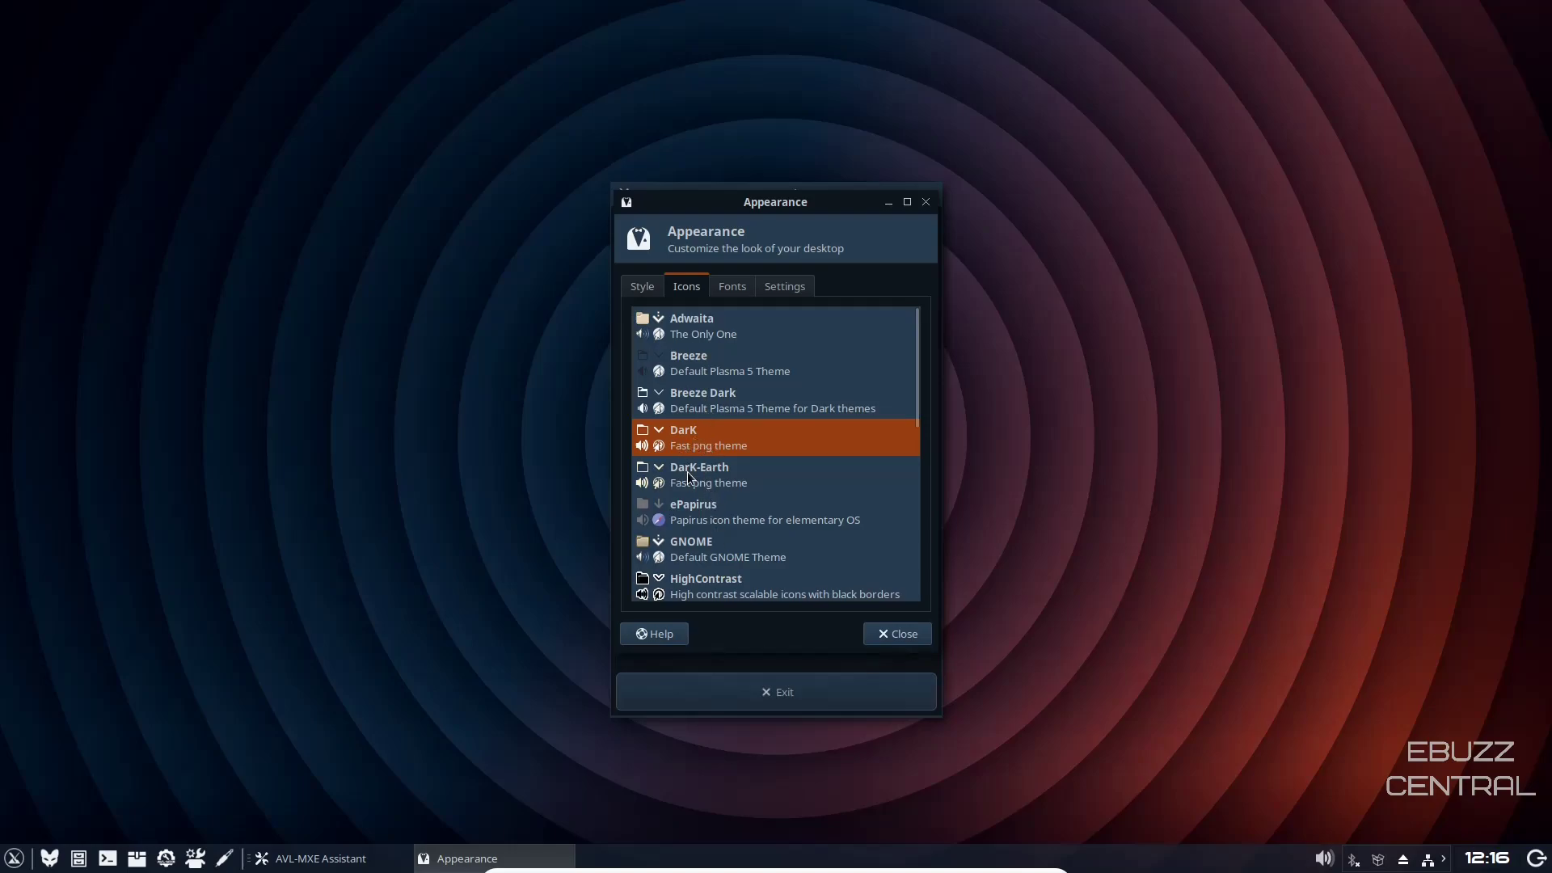
Step: Set the default font to Noto Sans Regular size 12, then view the Settings tab
left_click(731, 289)
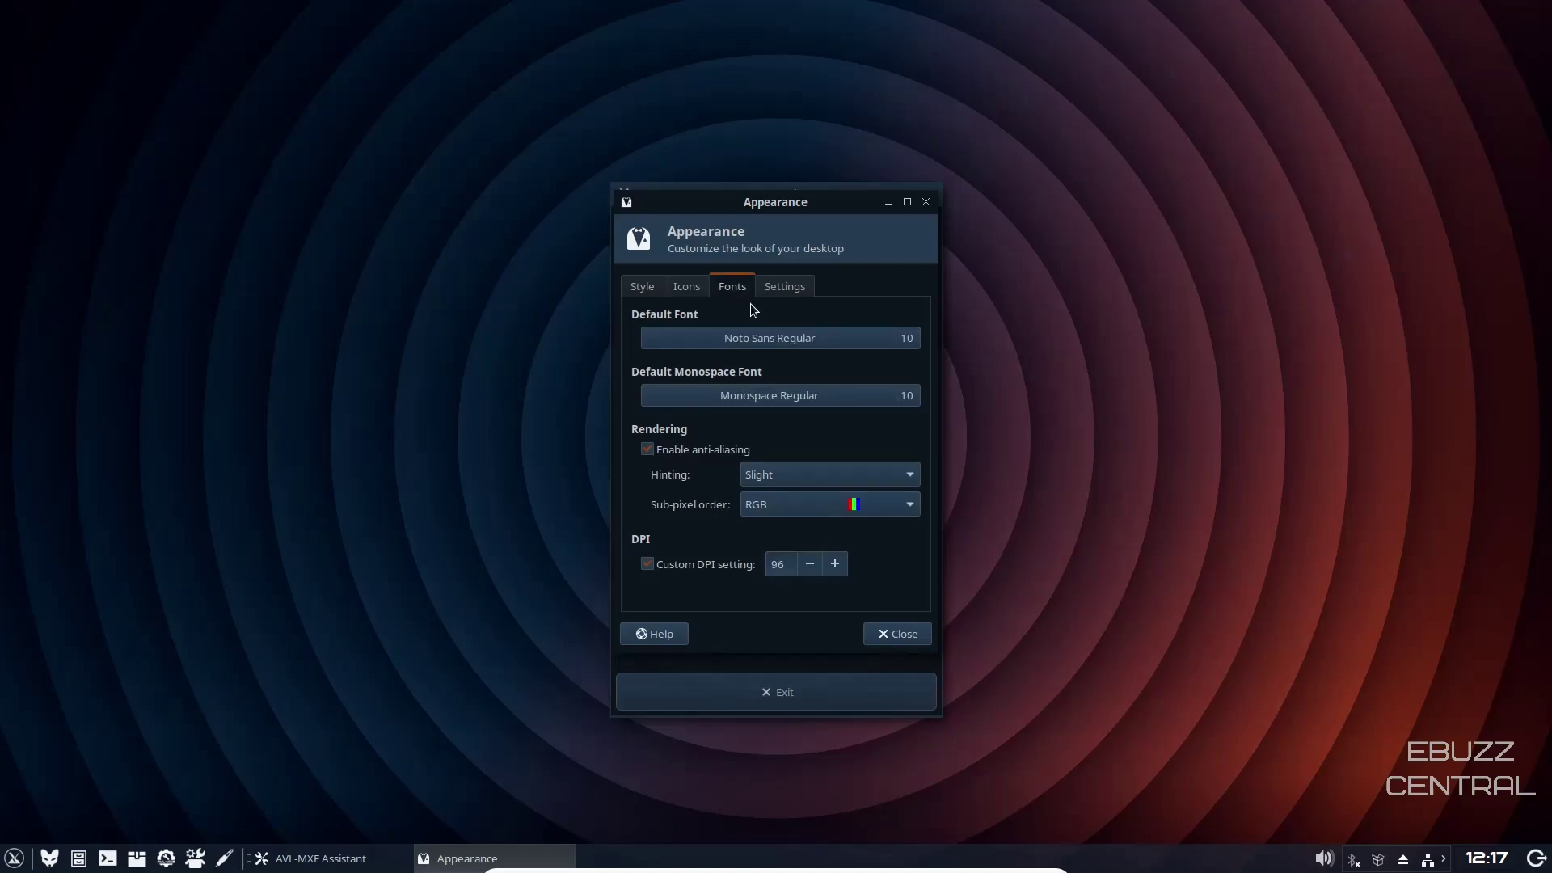
left_click(857, 340)
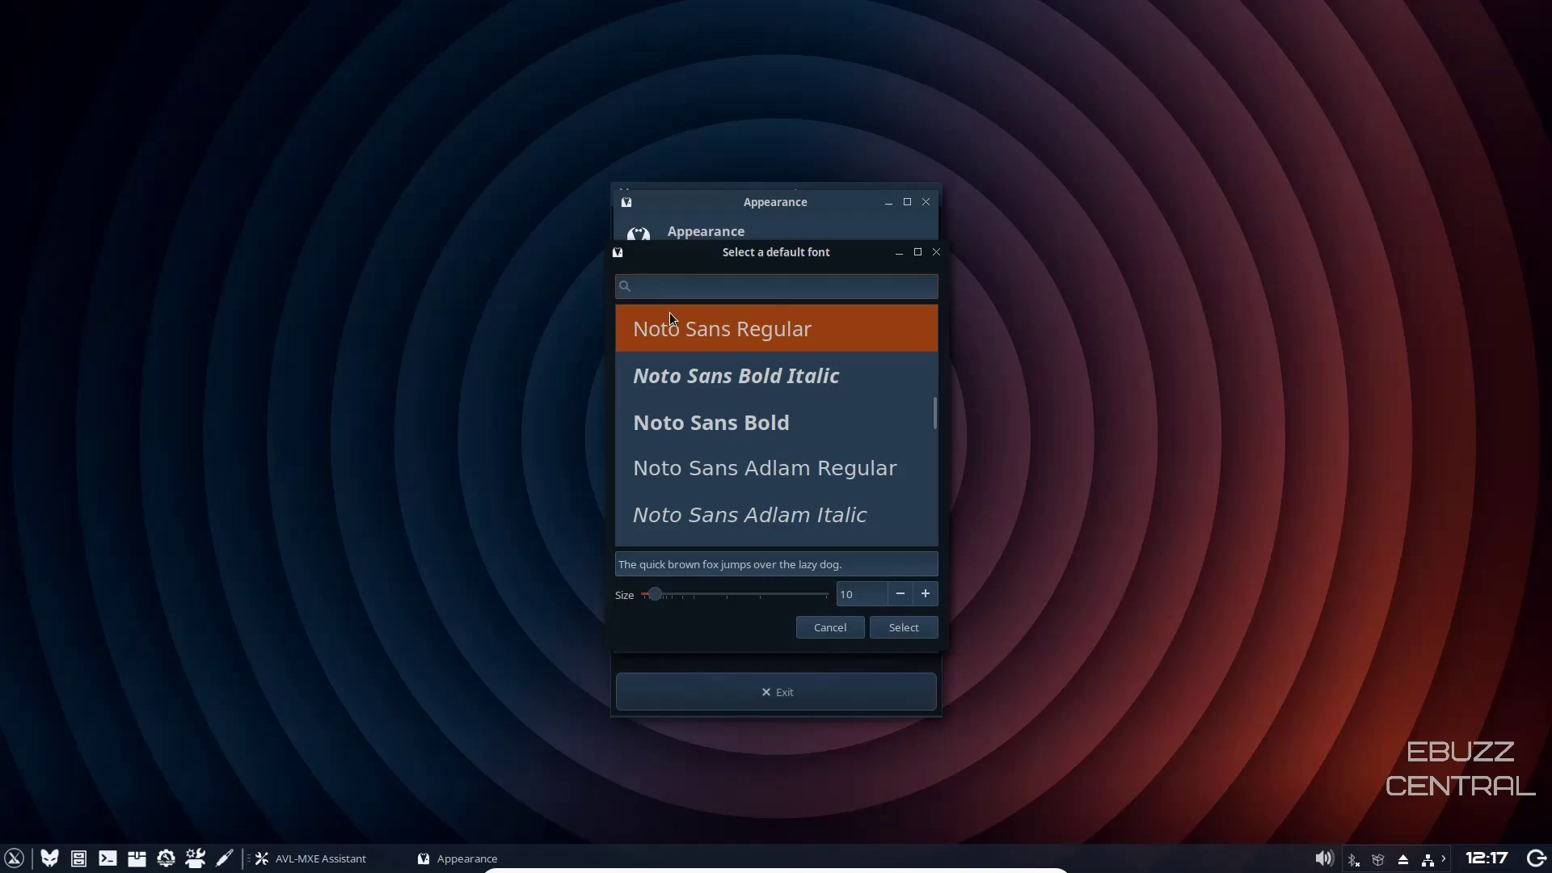
left_click(926, 594)
left_click(926, 594)
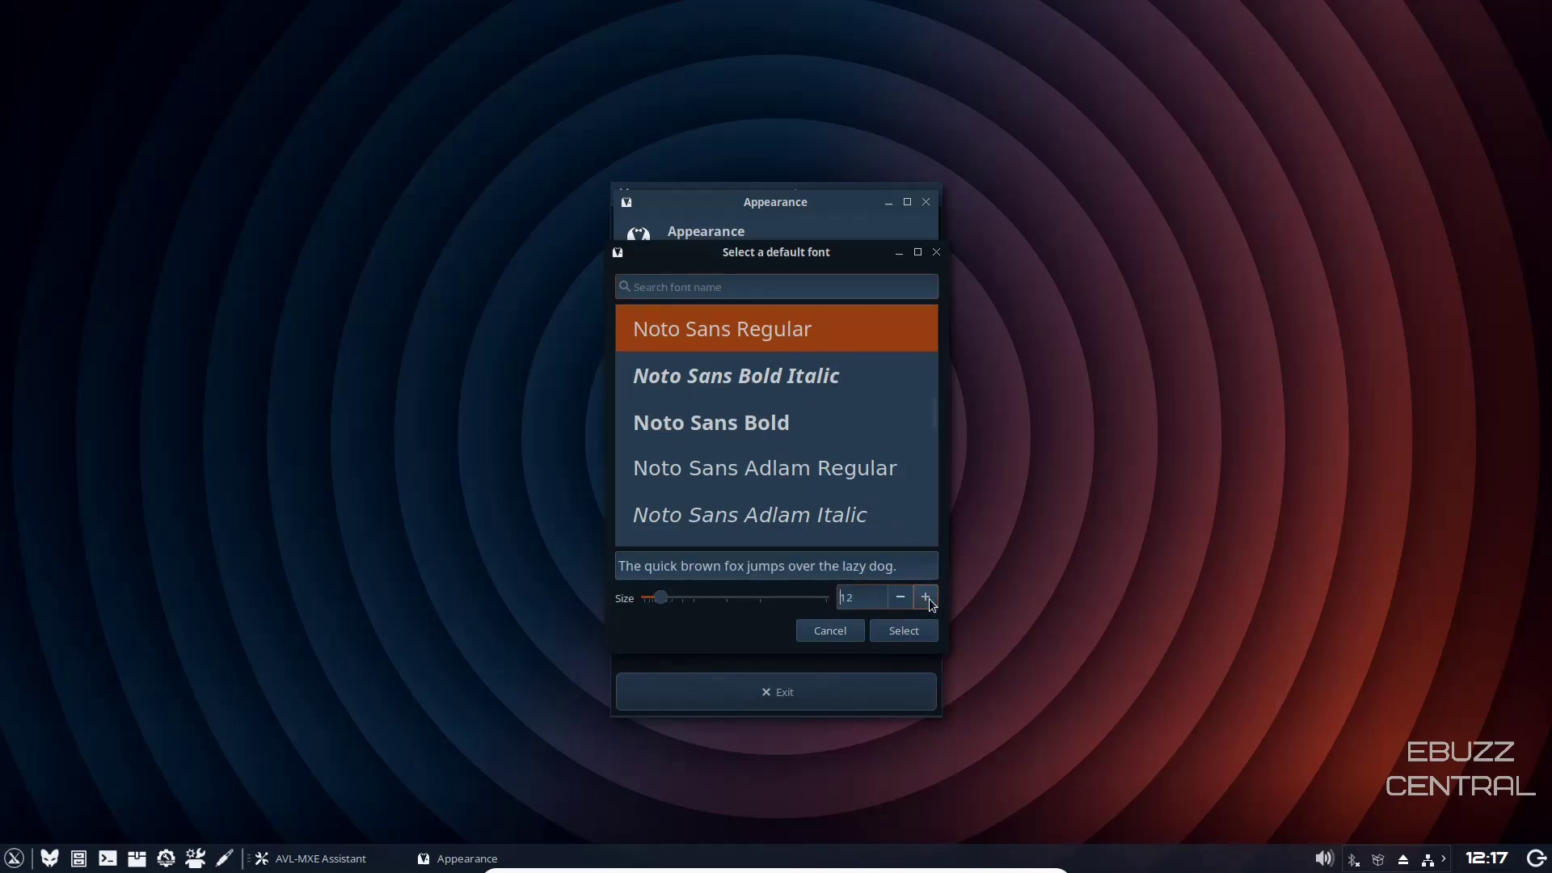
left_click(908, 632)
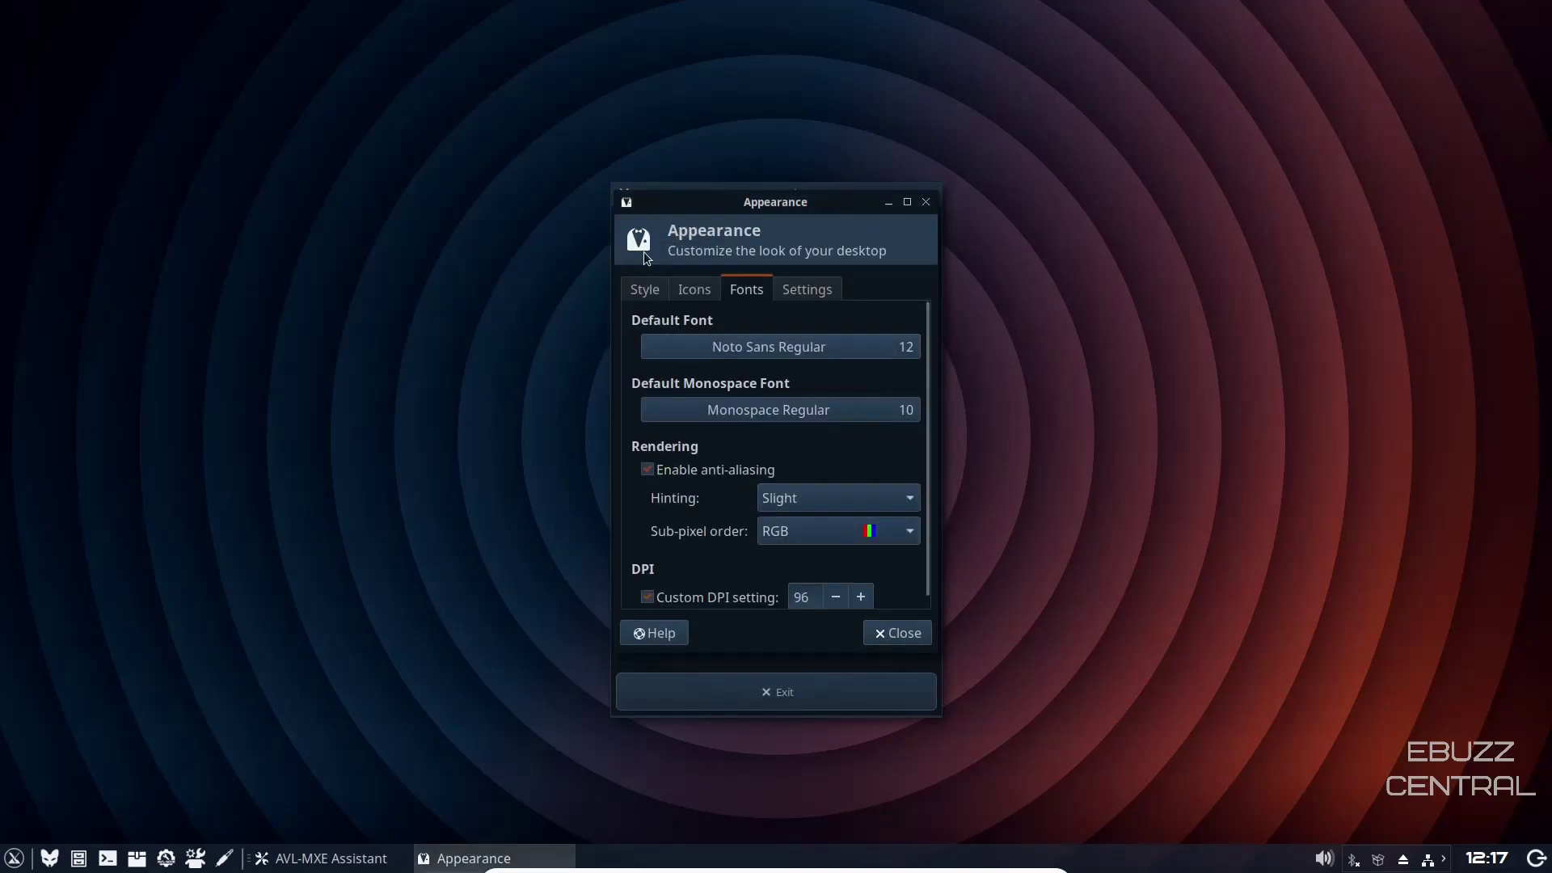
left_click(807, 289)
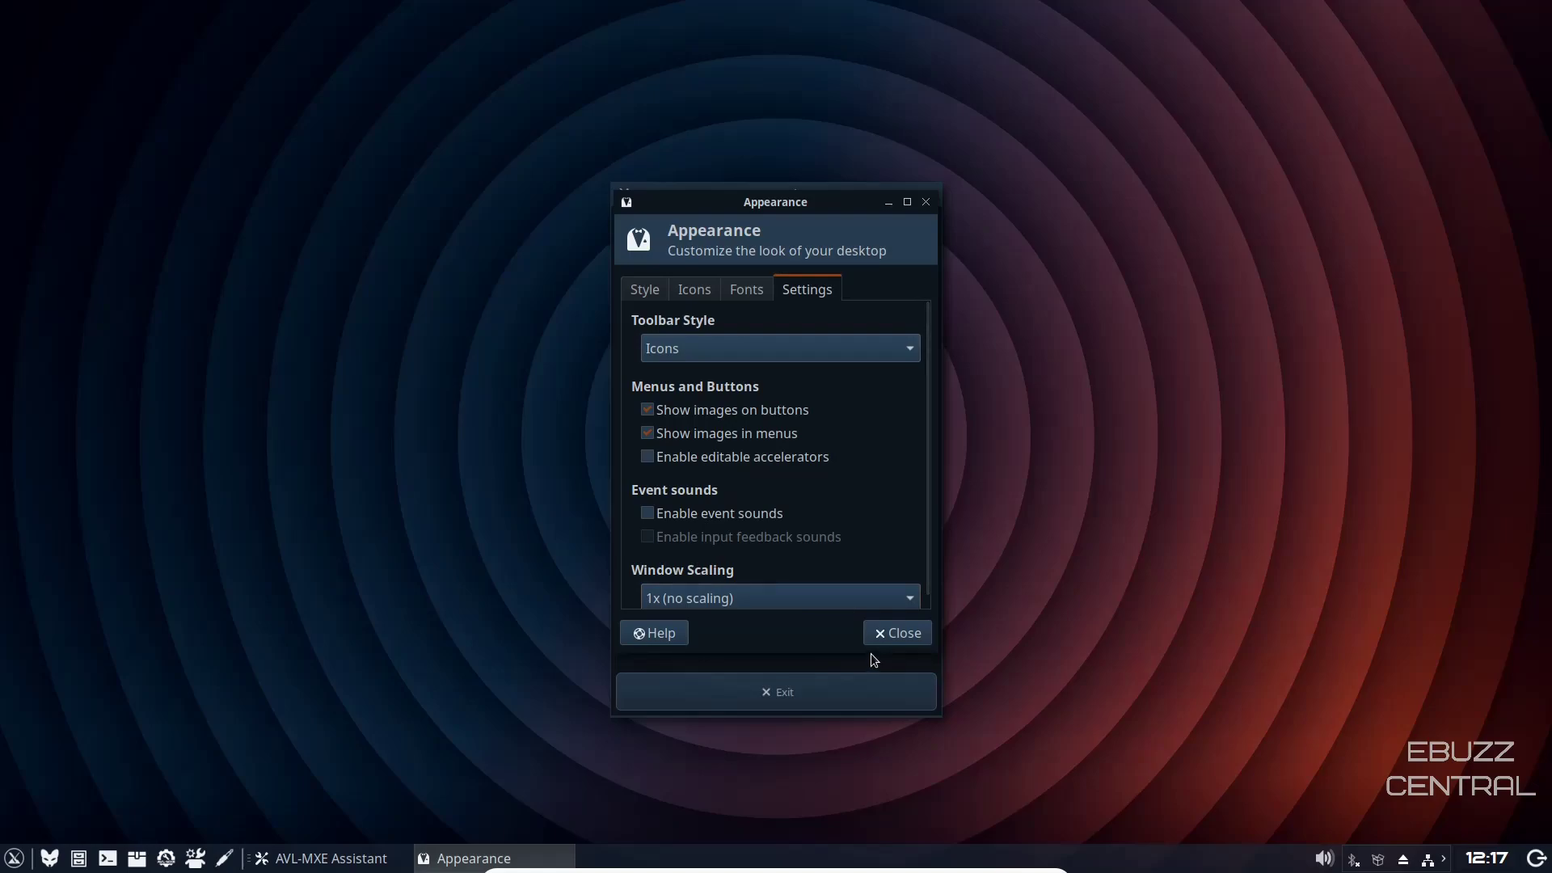
Step: Close Appearance, open Nitrogen via Set Wallpaper and scroll the wallpaper list
left_click(927, 202)
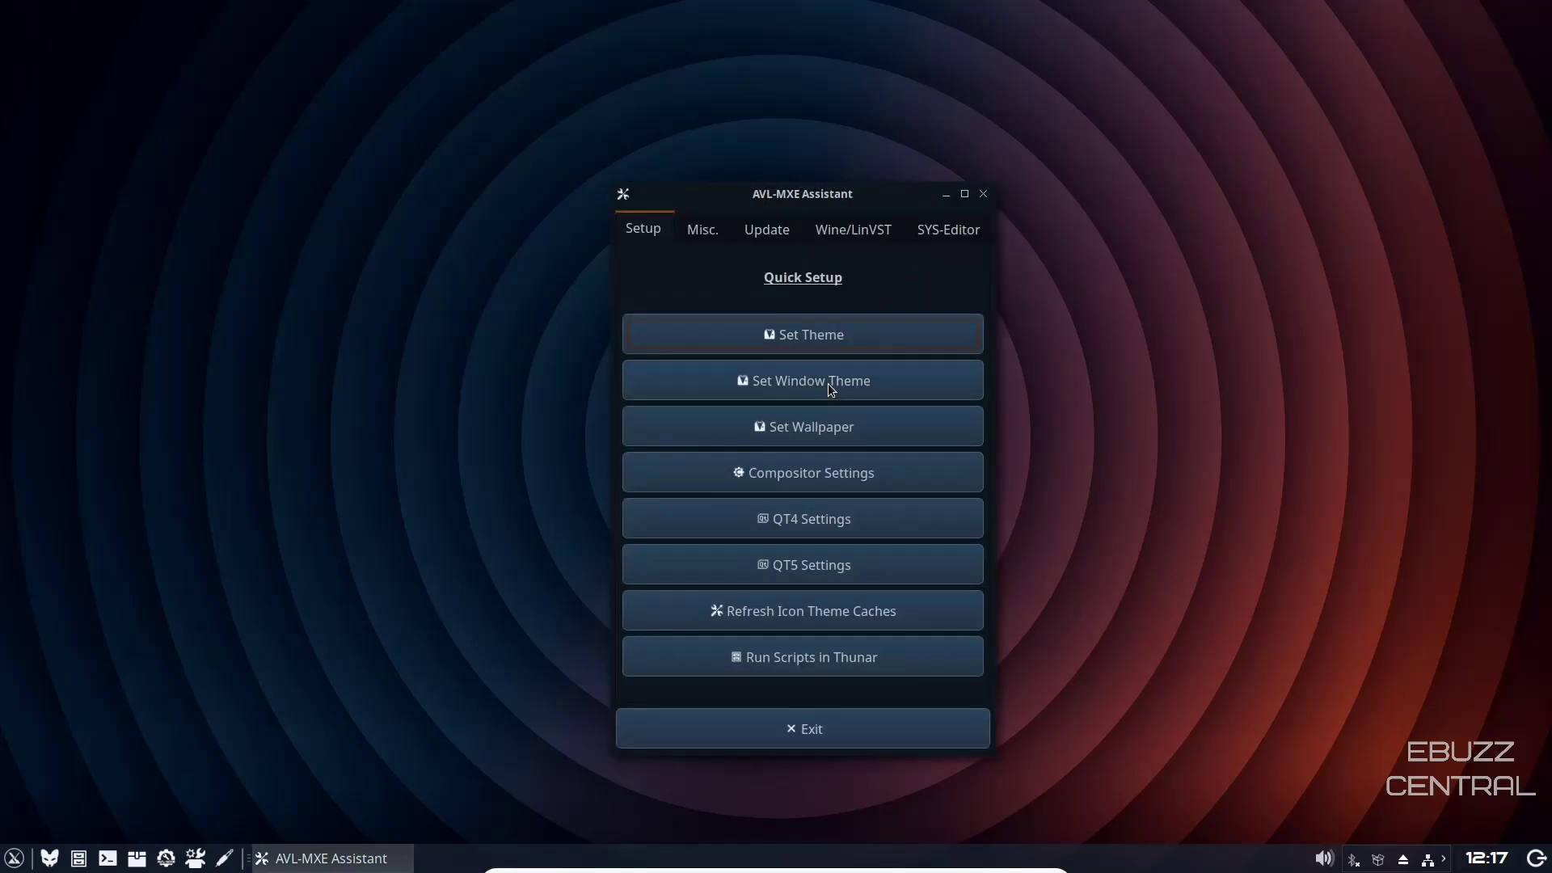
left_click(821, 427)
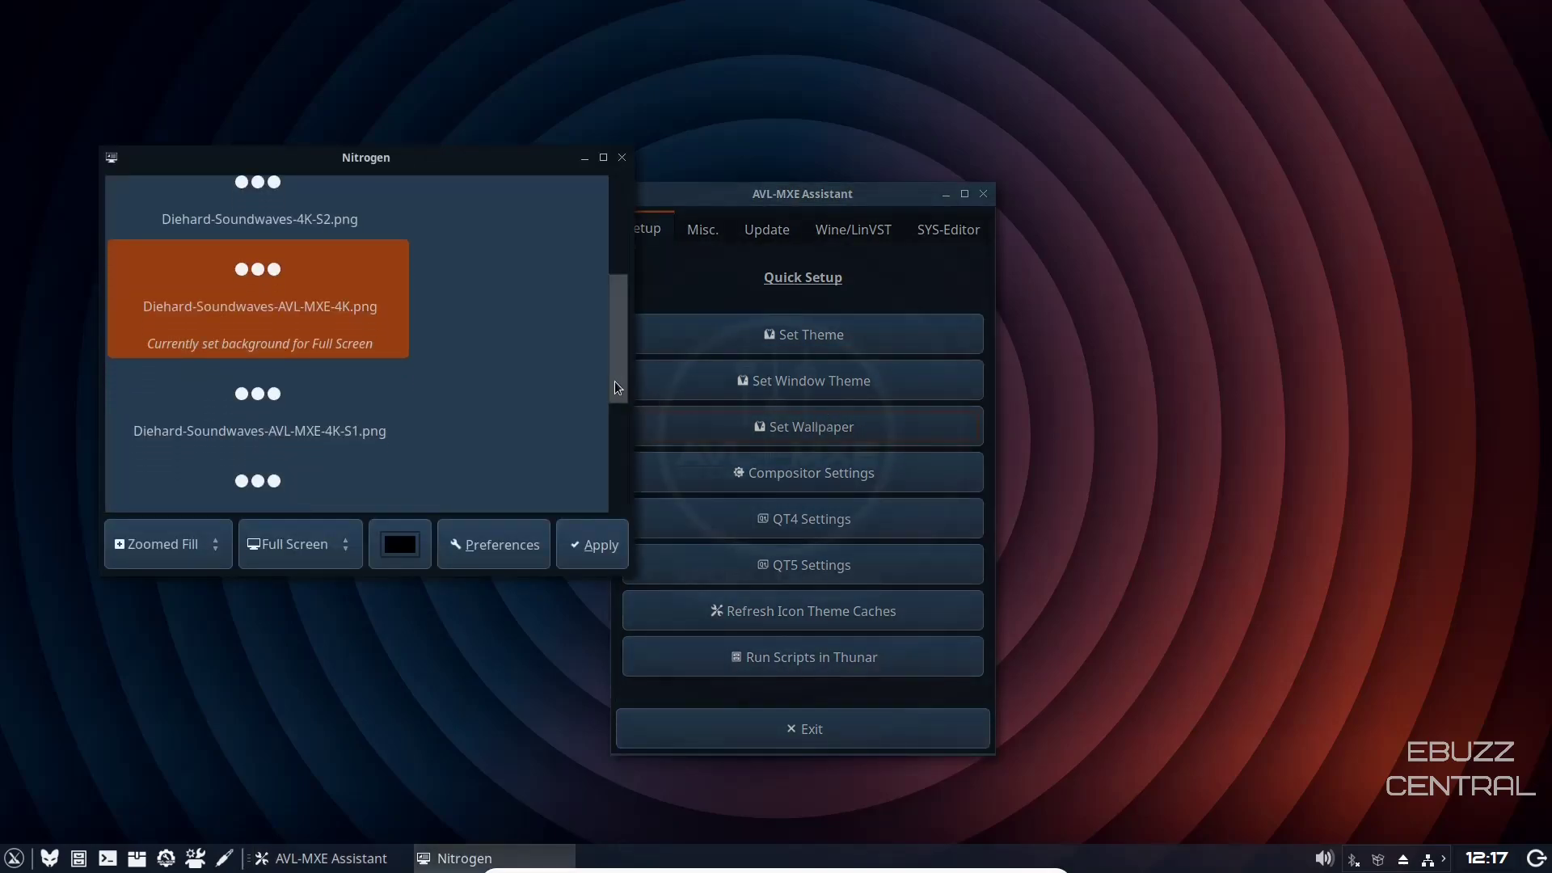
scroll(547, 321, "down", 1)
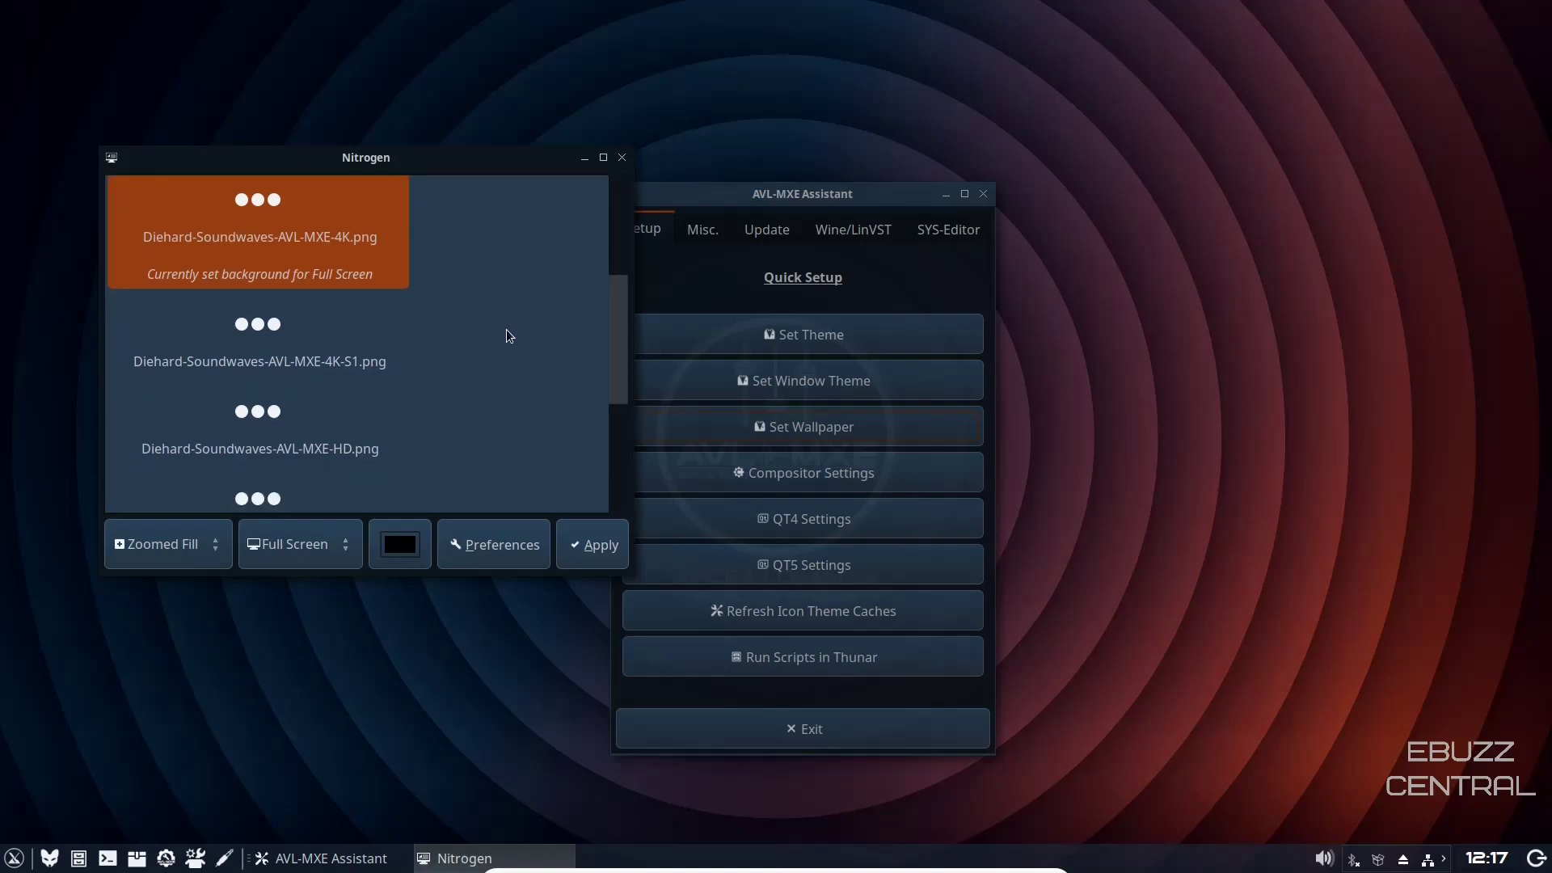
scroll(459, 343, "down", 2)
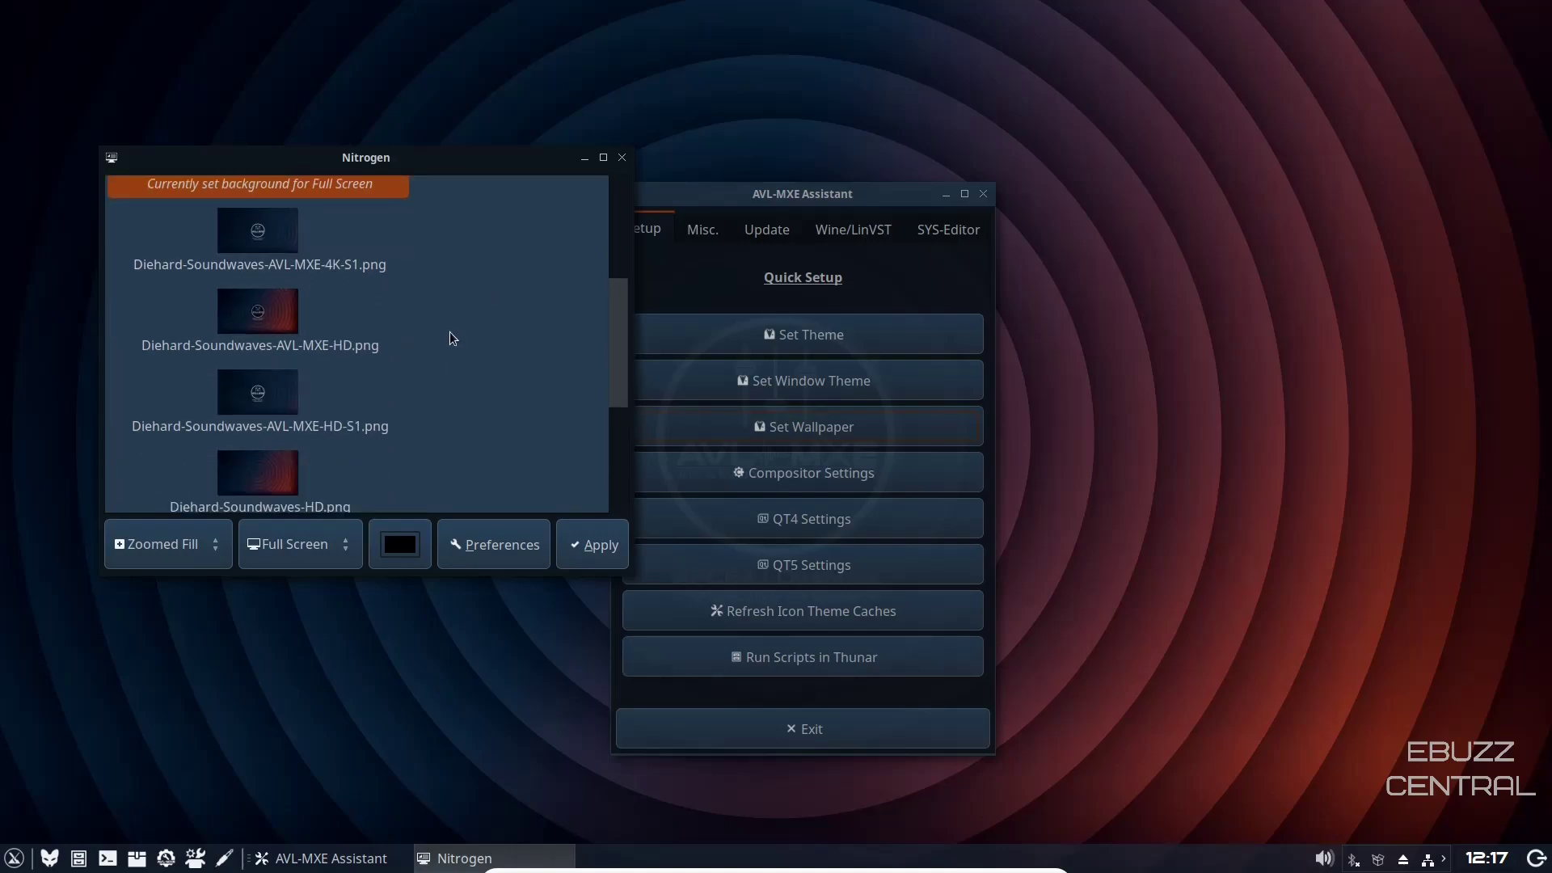
scroll(448, 328, "down", 4)
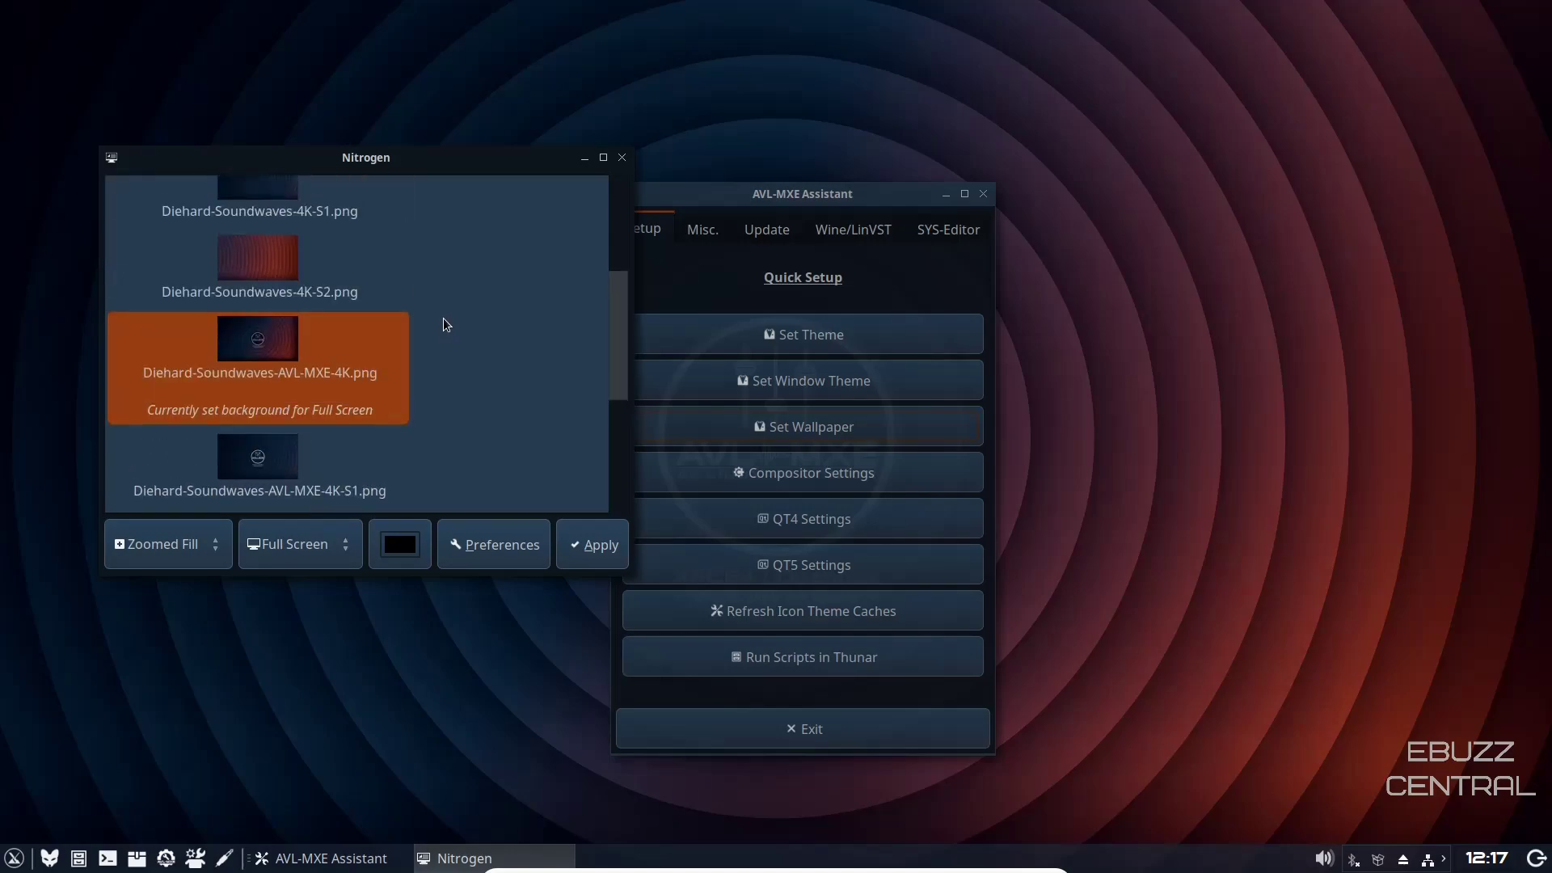
Step: Apply Diehard-Gradient-XFCE4-ob-4K.png as wallpaper, close Nitrogen and reposition the Assistant window
left_click(257, 344)
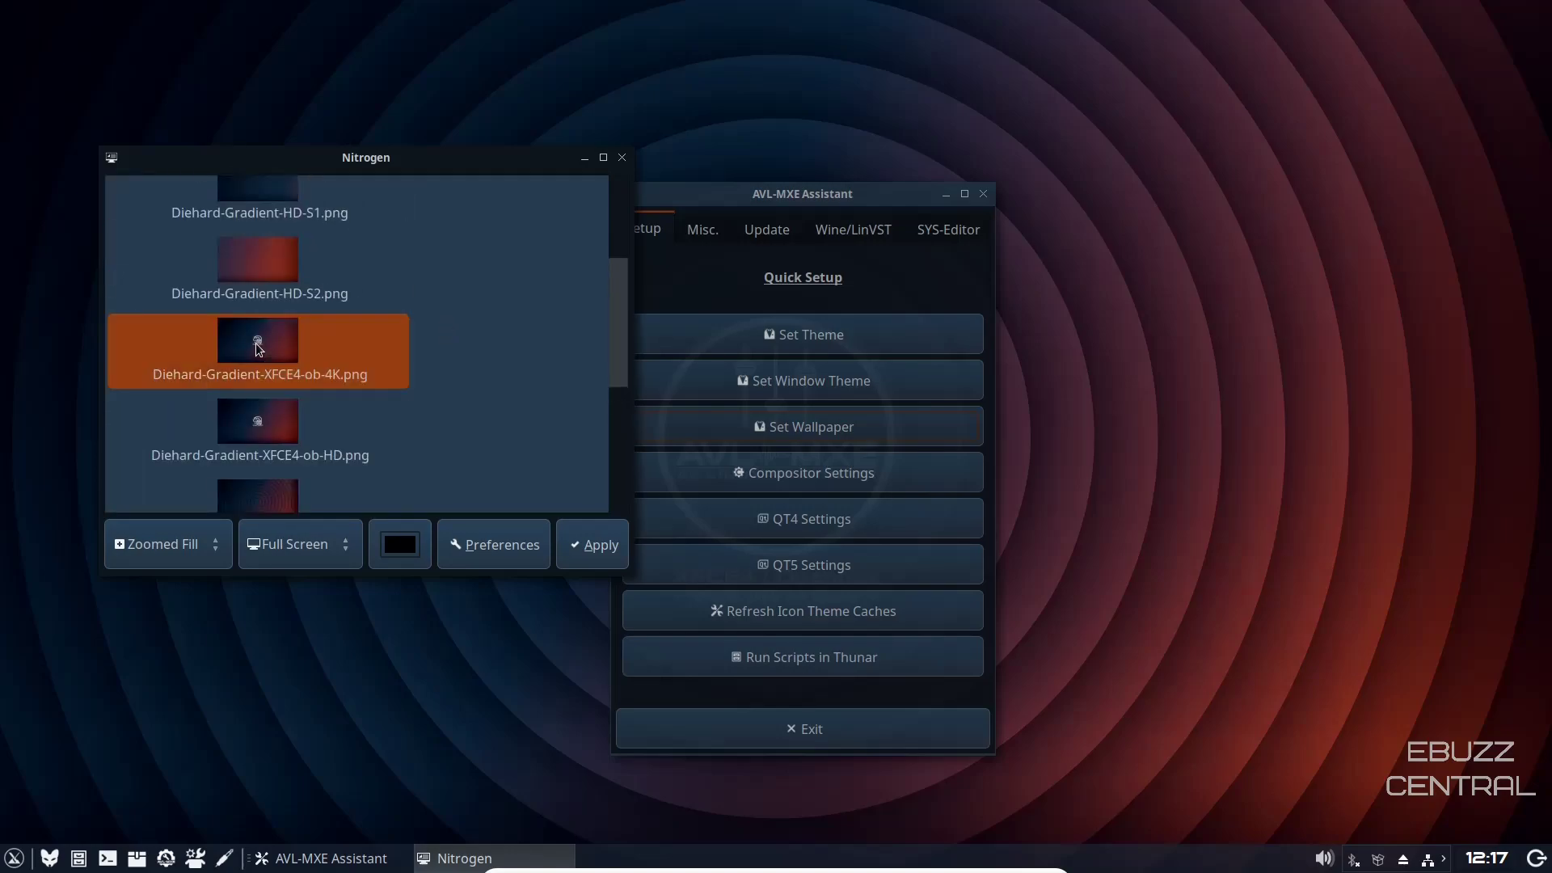
left_click(578, 544)
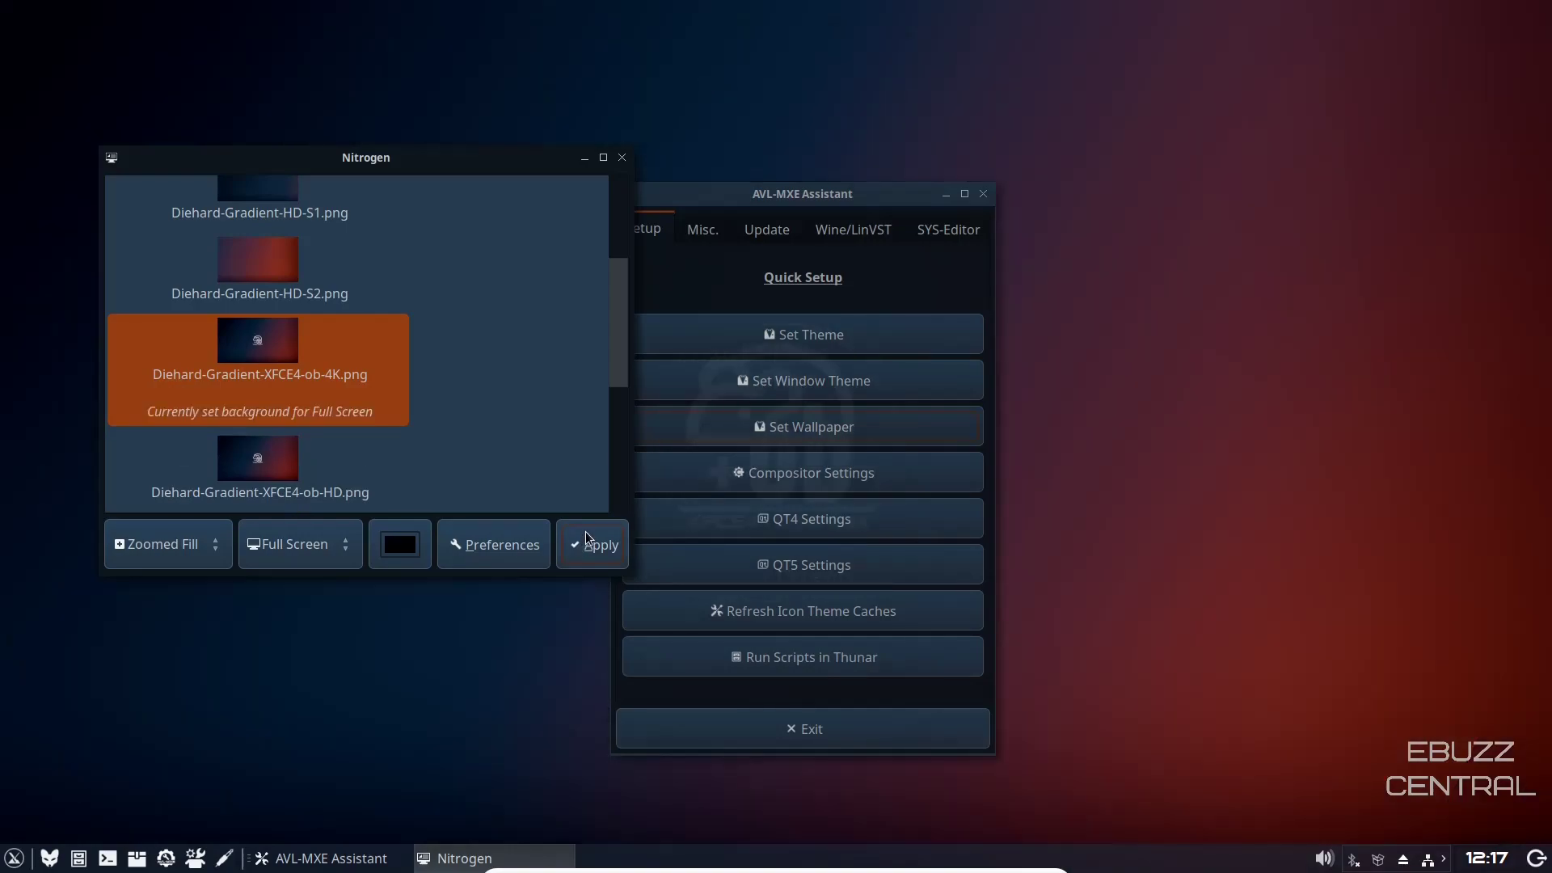
left_click(622, 158)
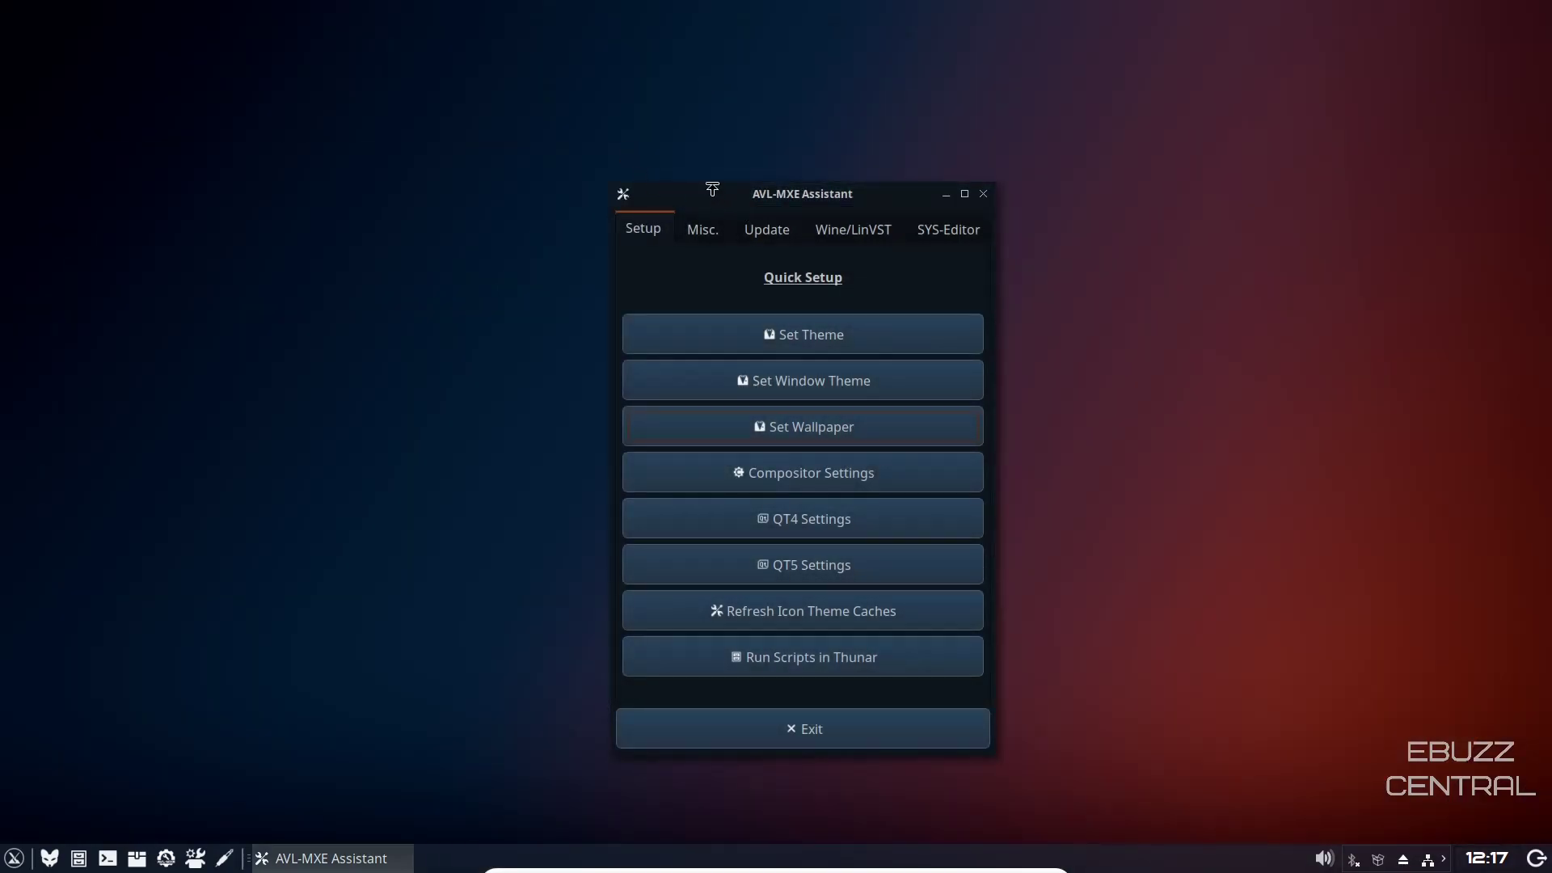
left_click_drag(722, 201, 693, 147)
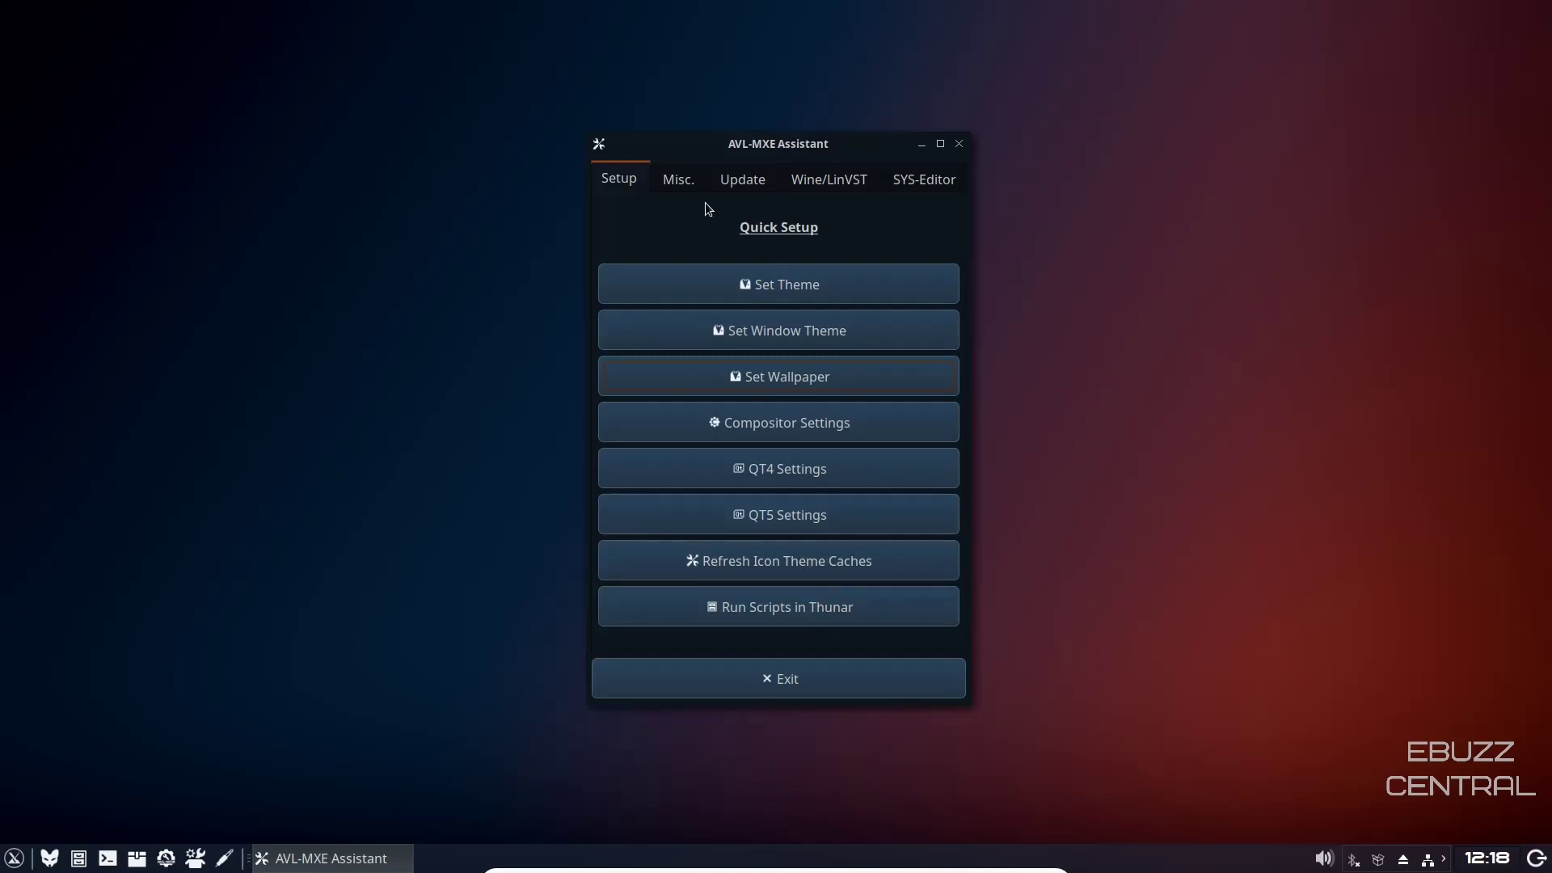
Step: Browse the Misc., Update, Wine/LinVST and SYS-Editor tabs, then close the Assistant
left_click(677, 186)
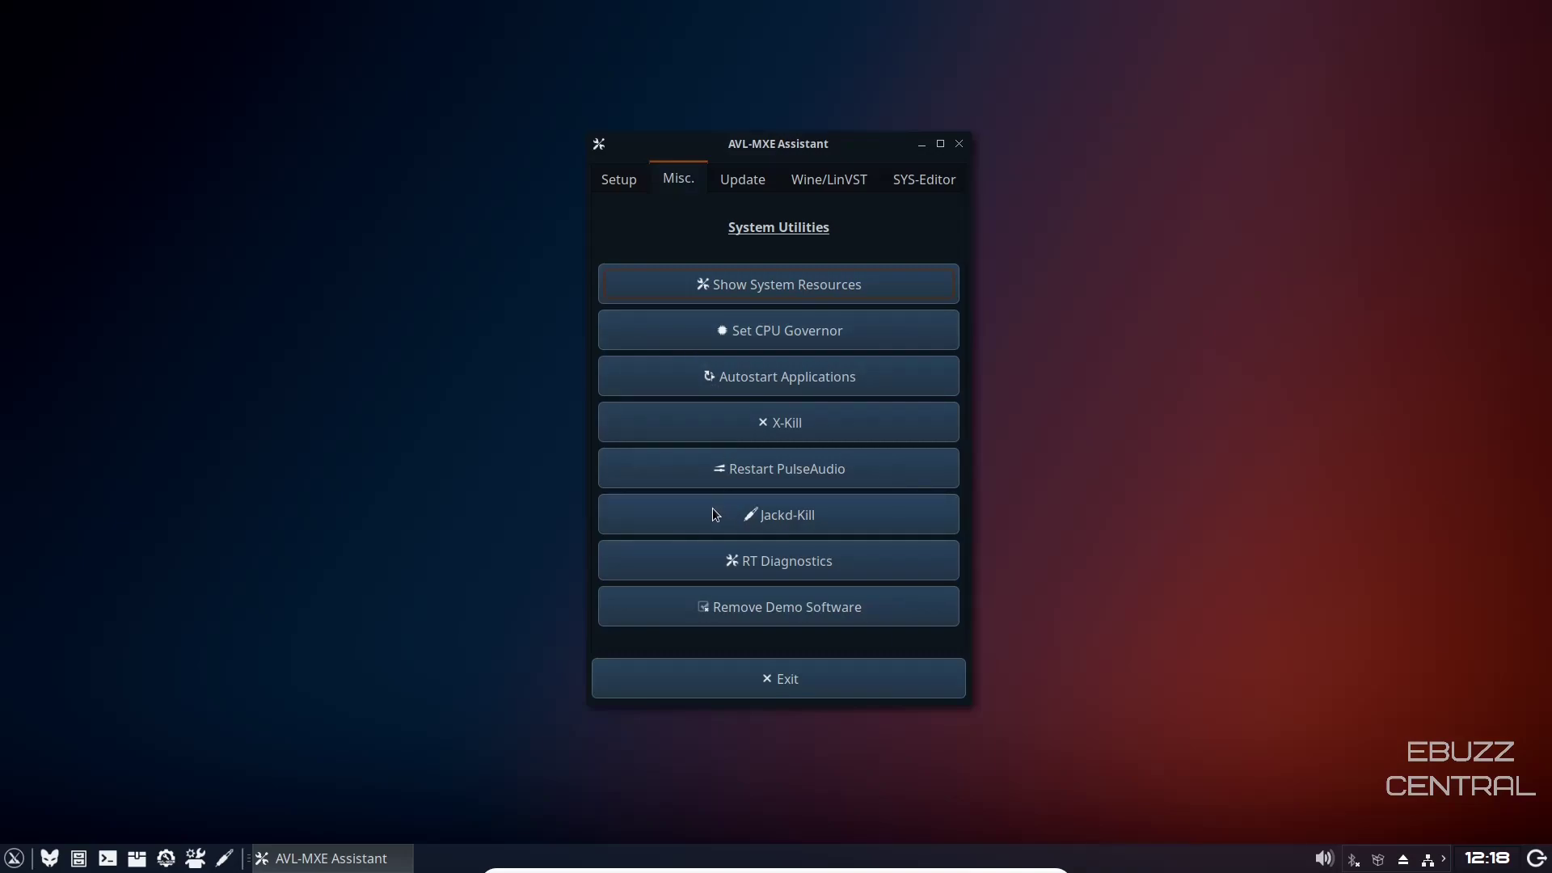
left_click(760, 176)
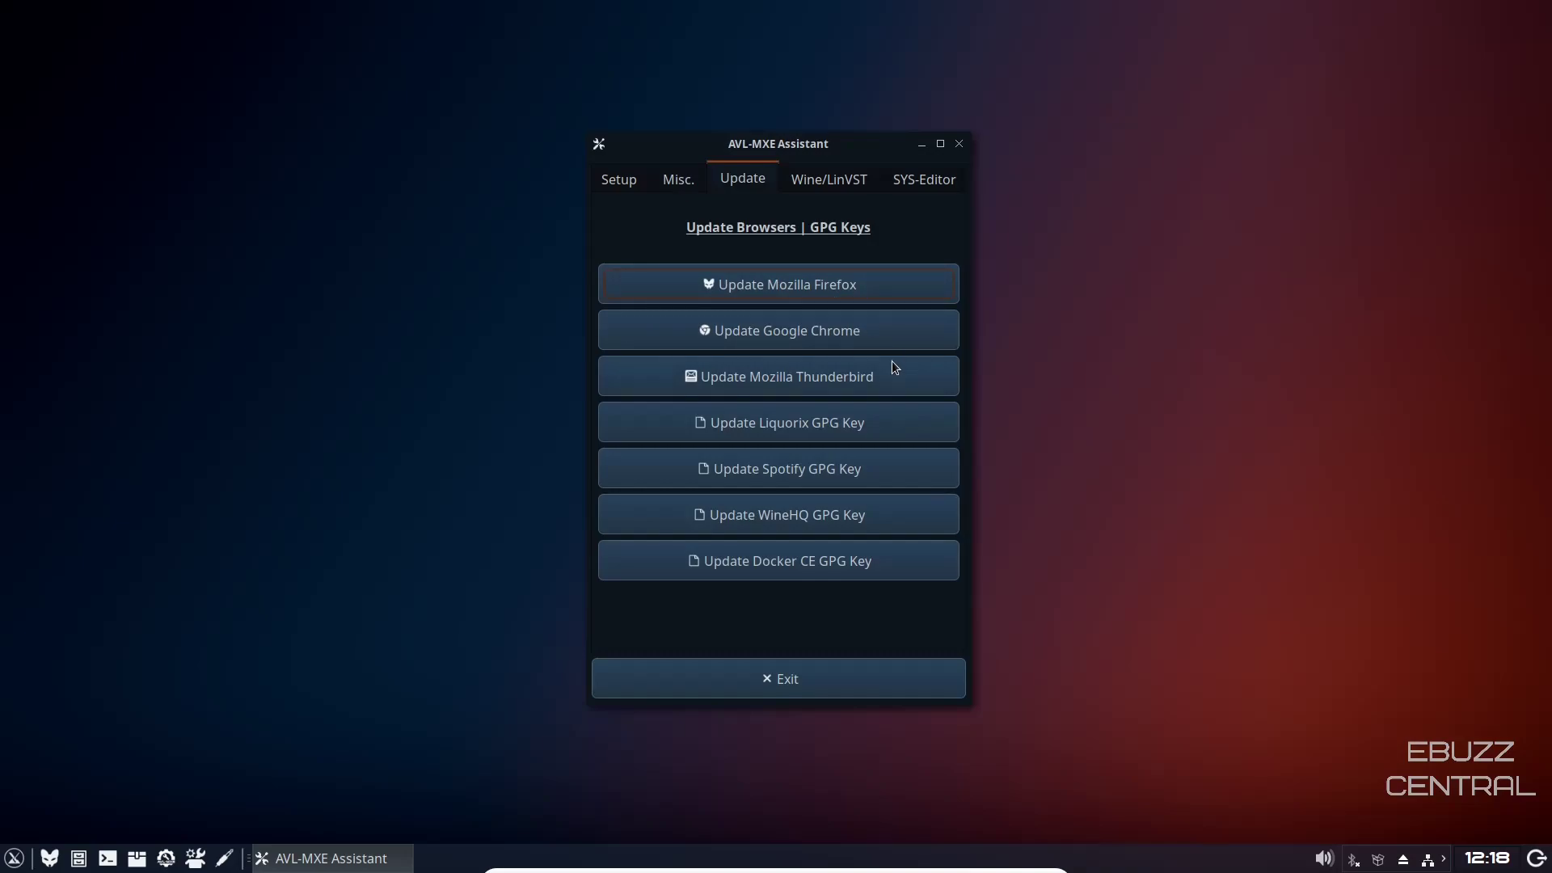
left_click(829, 178)
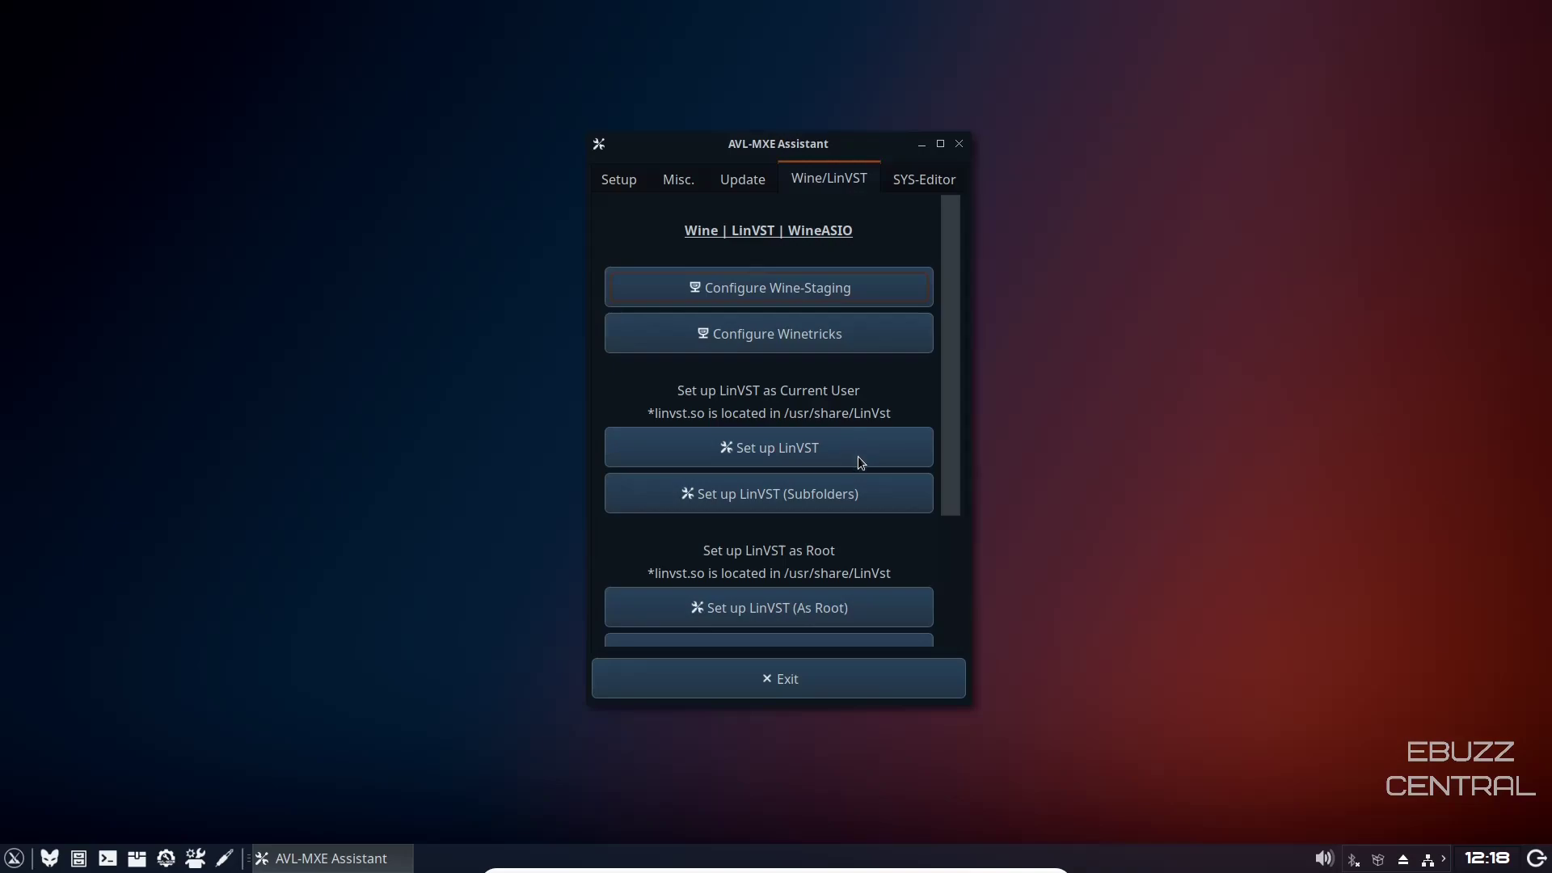
left_click(922, 186)
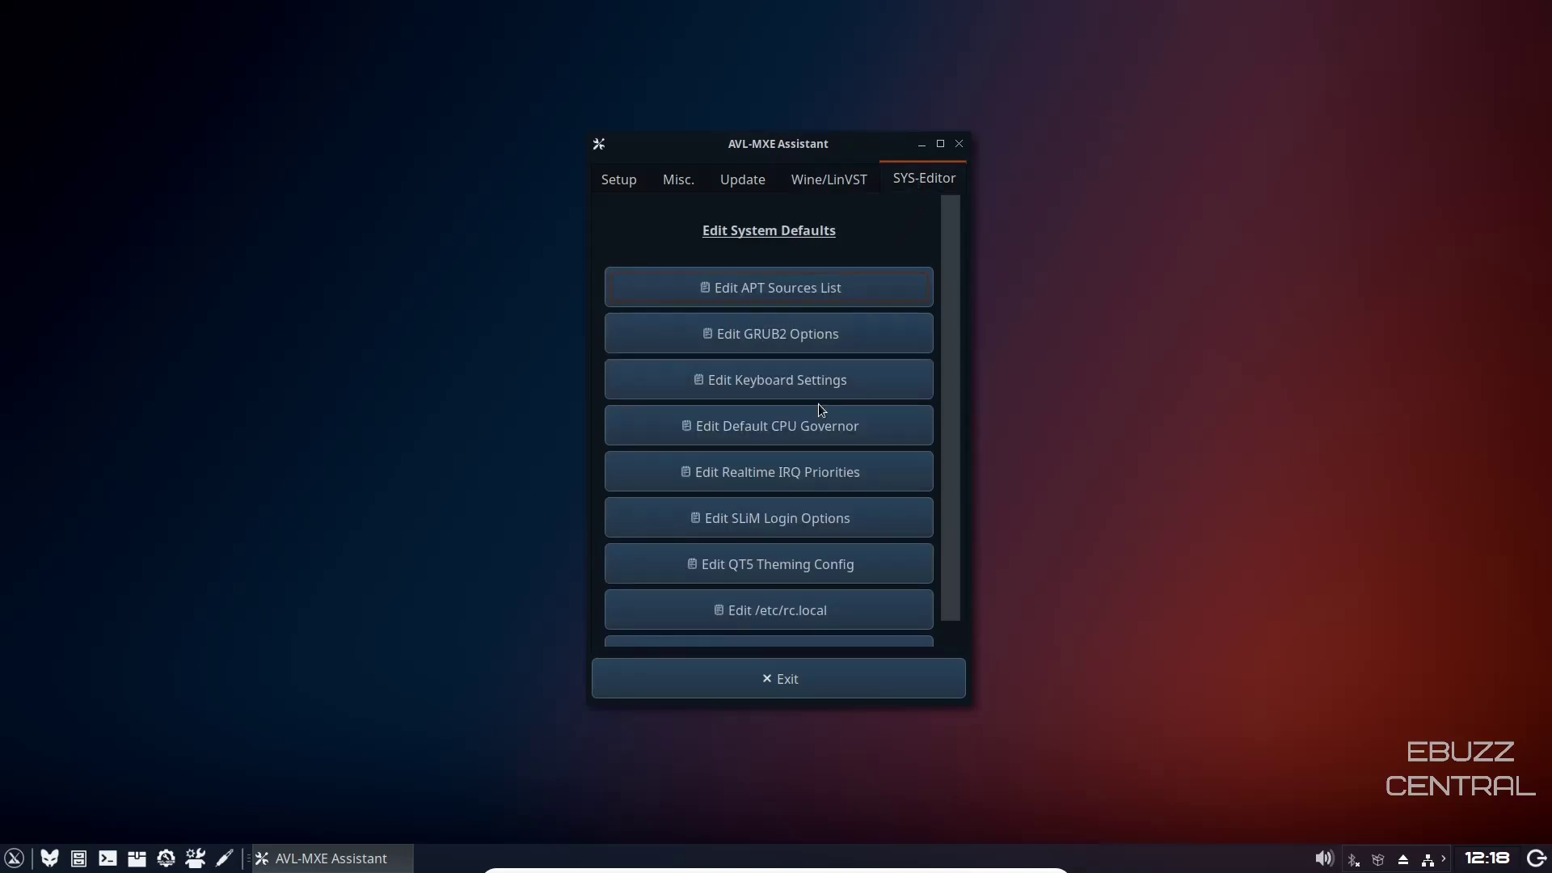
left_click(958, 143)
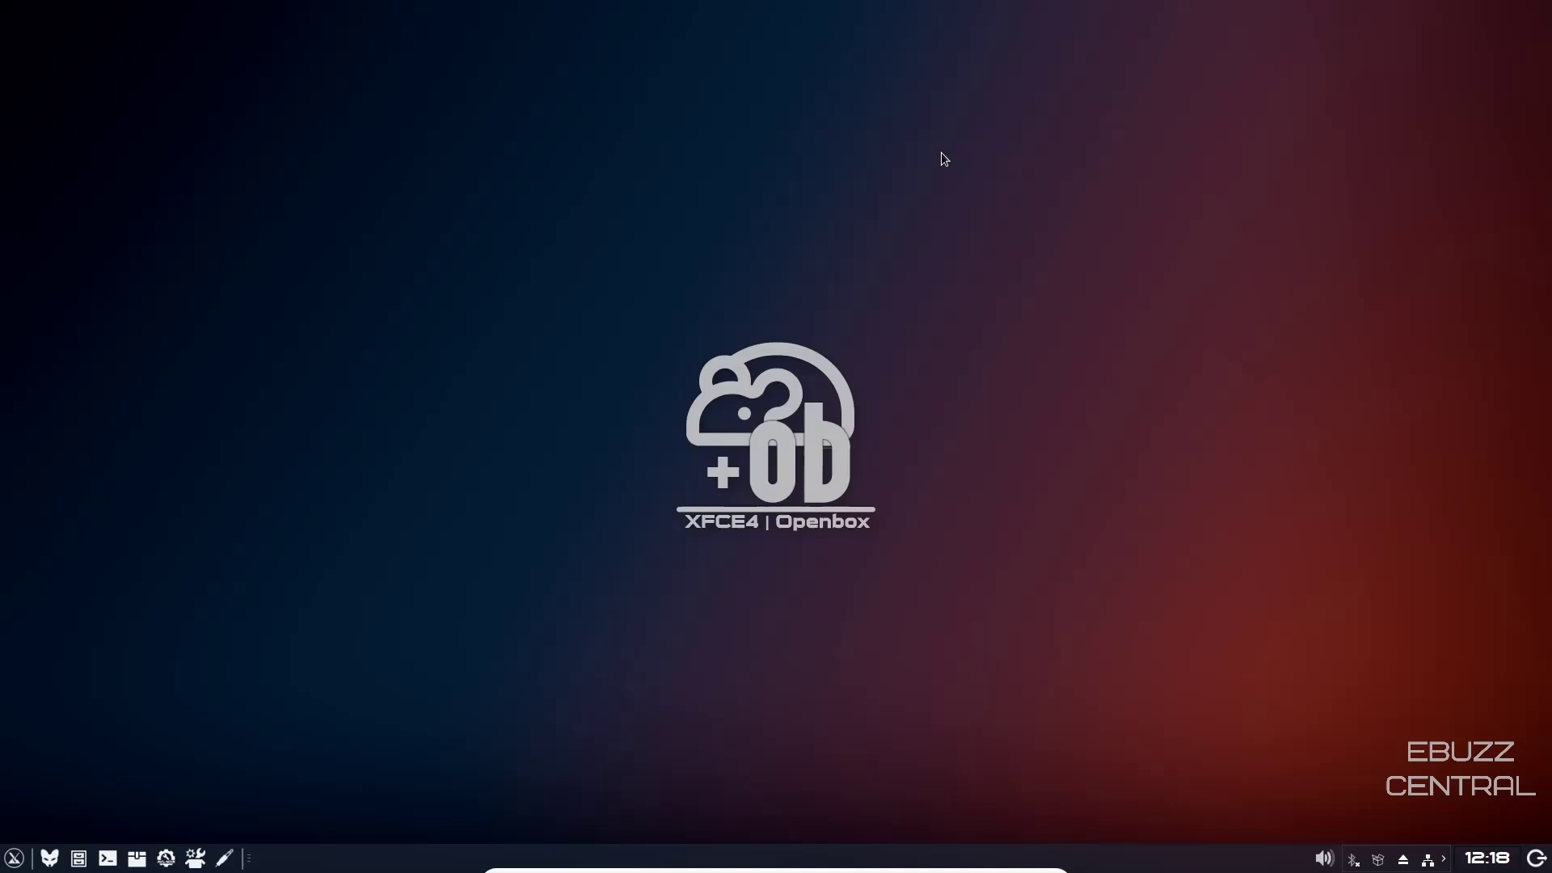
left_click(196, 862)
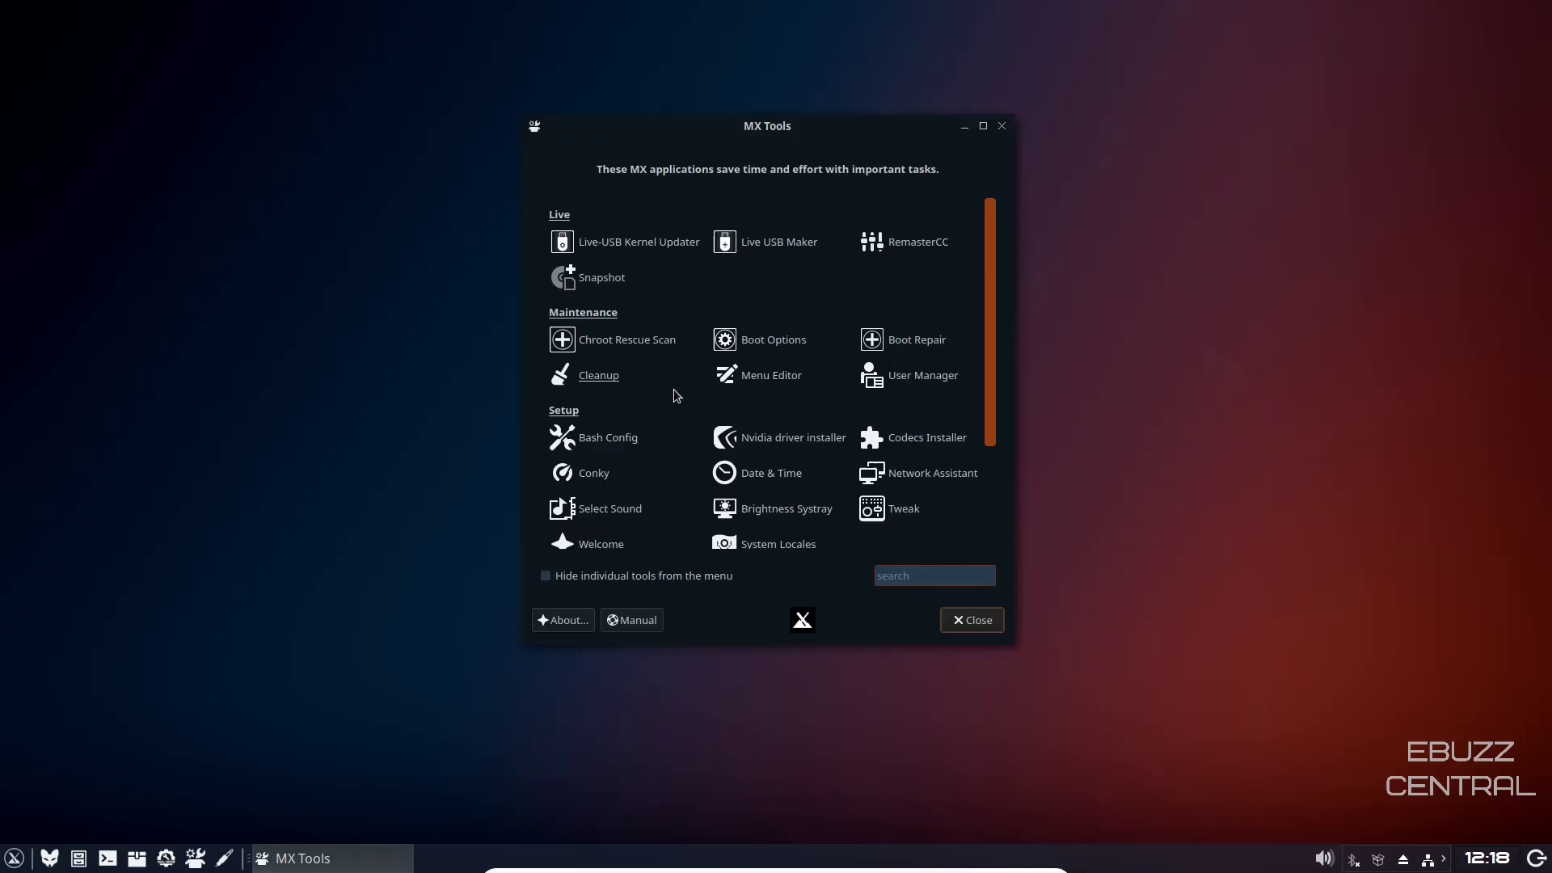
left_click_drag(842, 130, 761, 92)
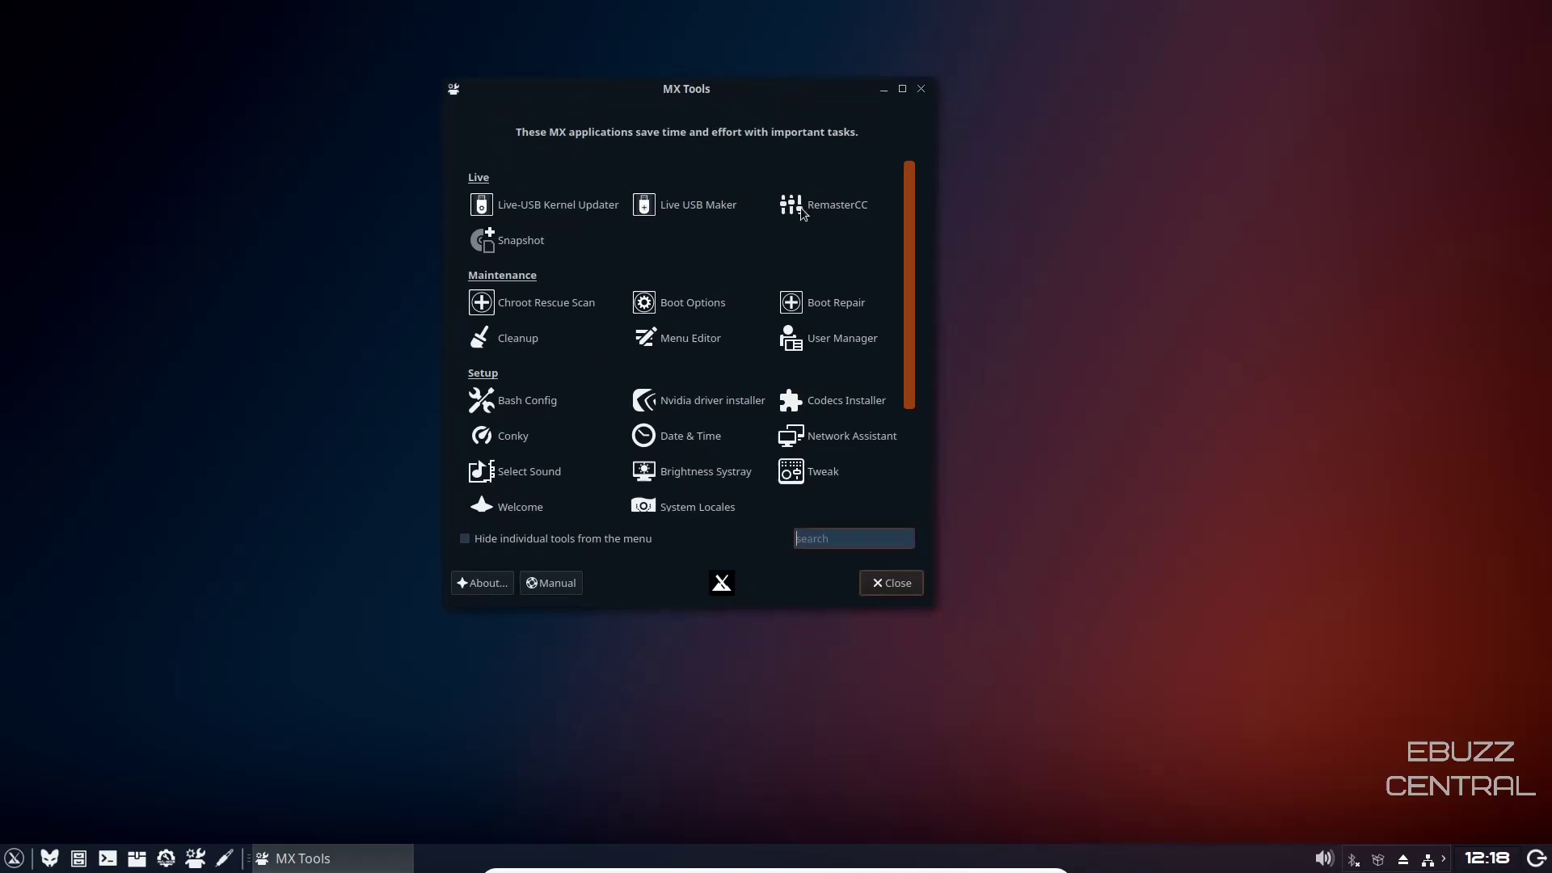
left_click_drag(933, 607, 1236, 734)
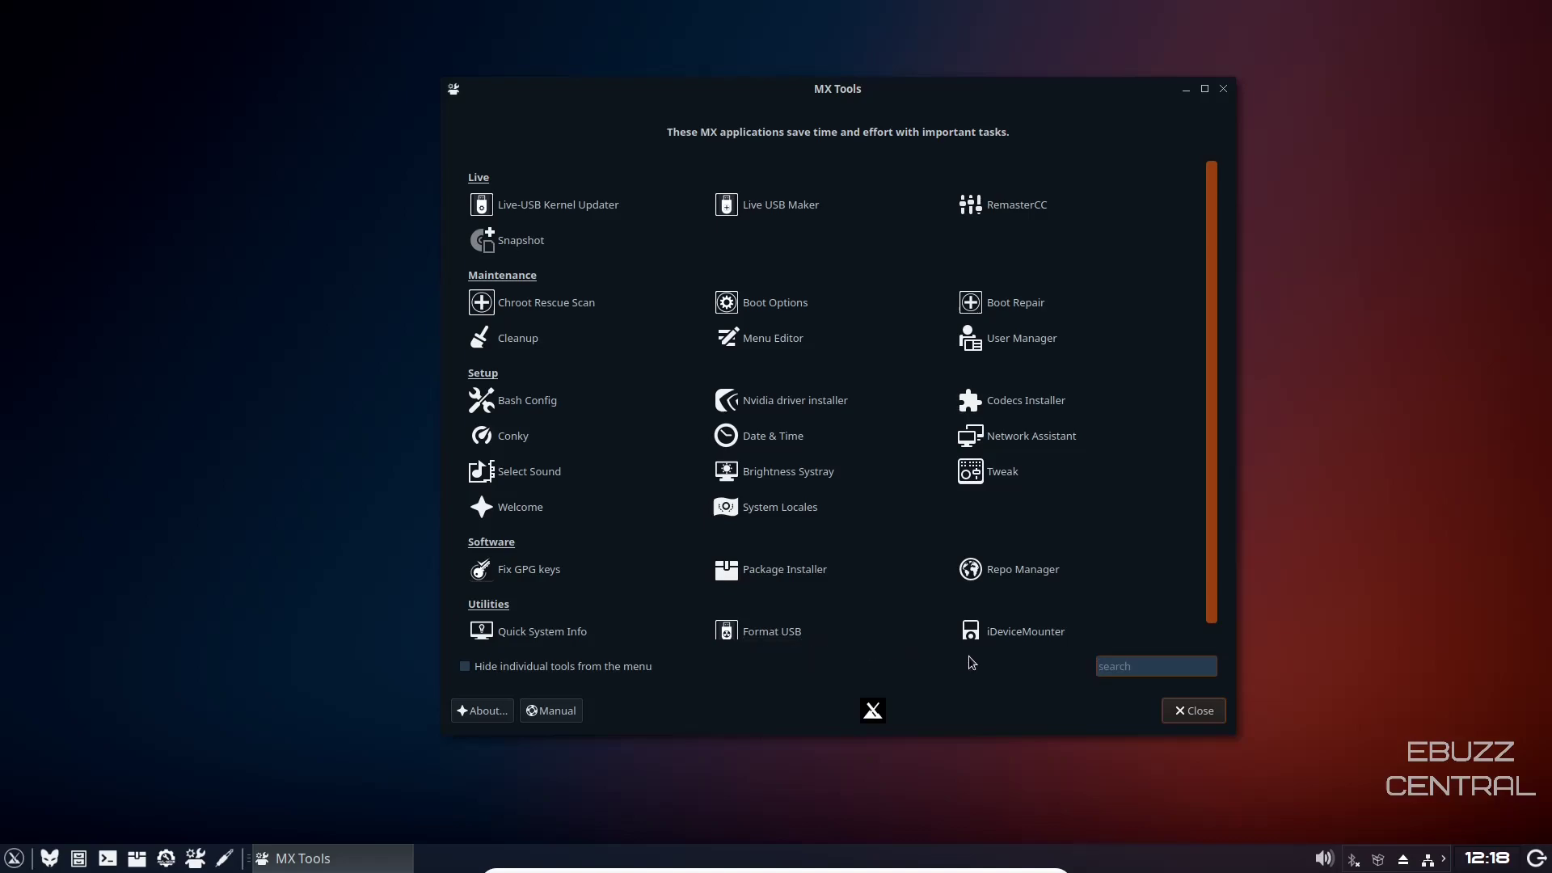
scroll(1066, 416, "down", 1)
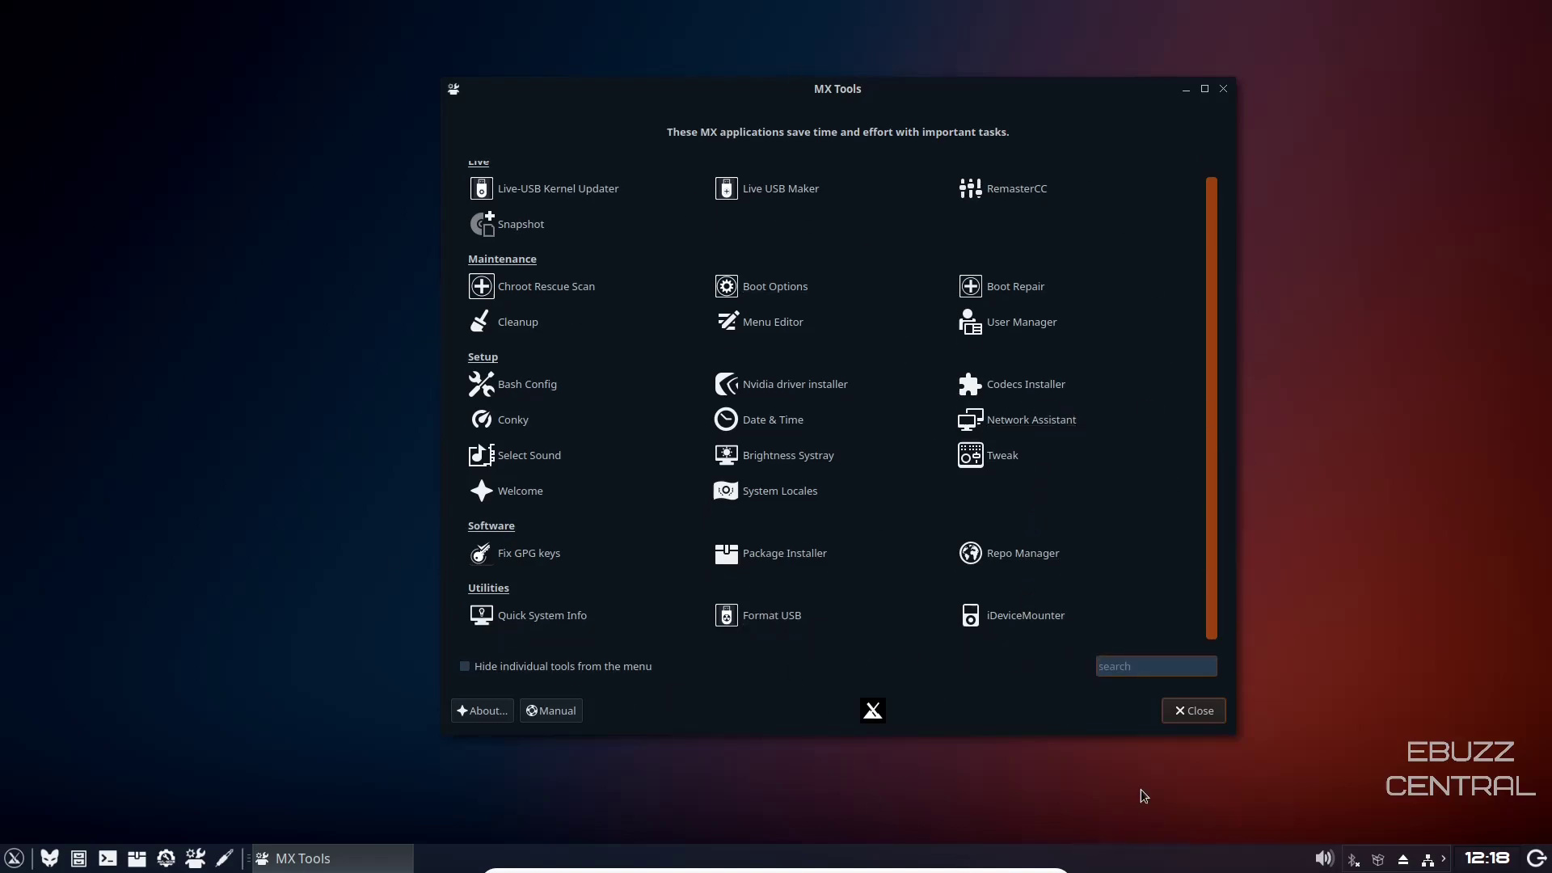
left_click(1187, 711)
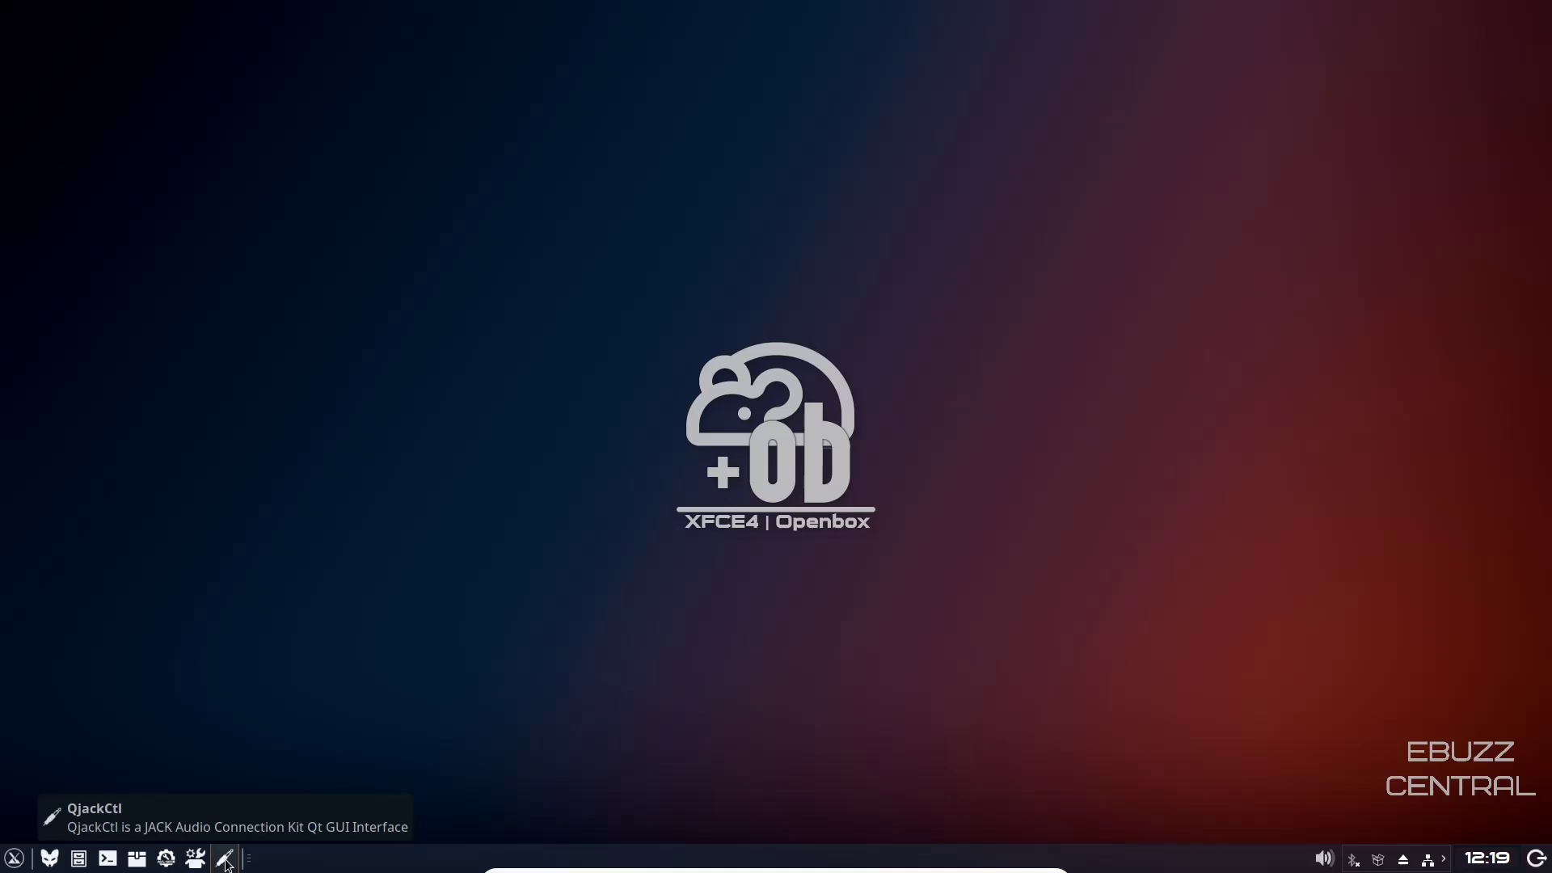
left_click(8, 861)
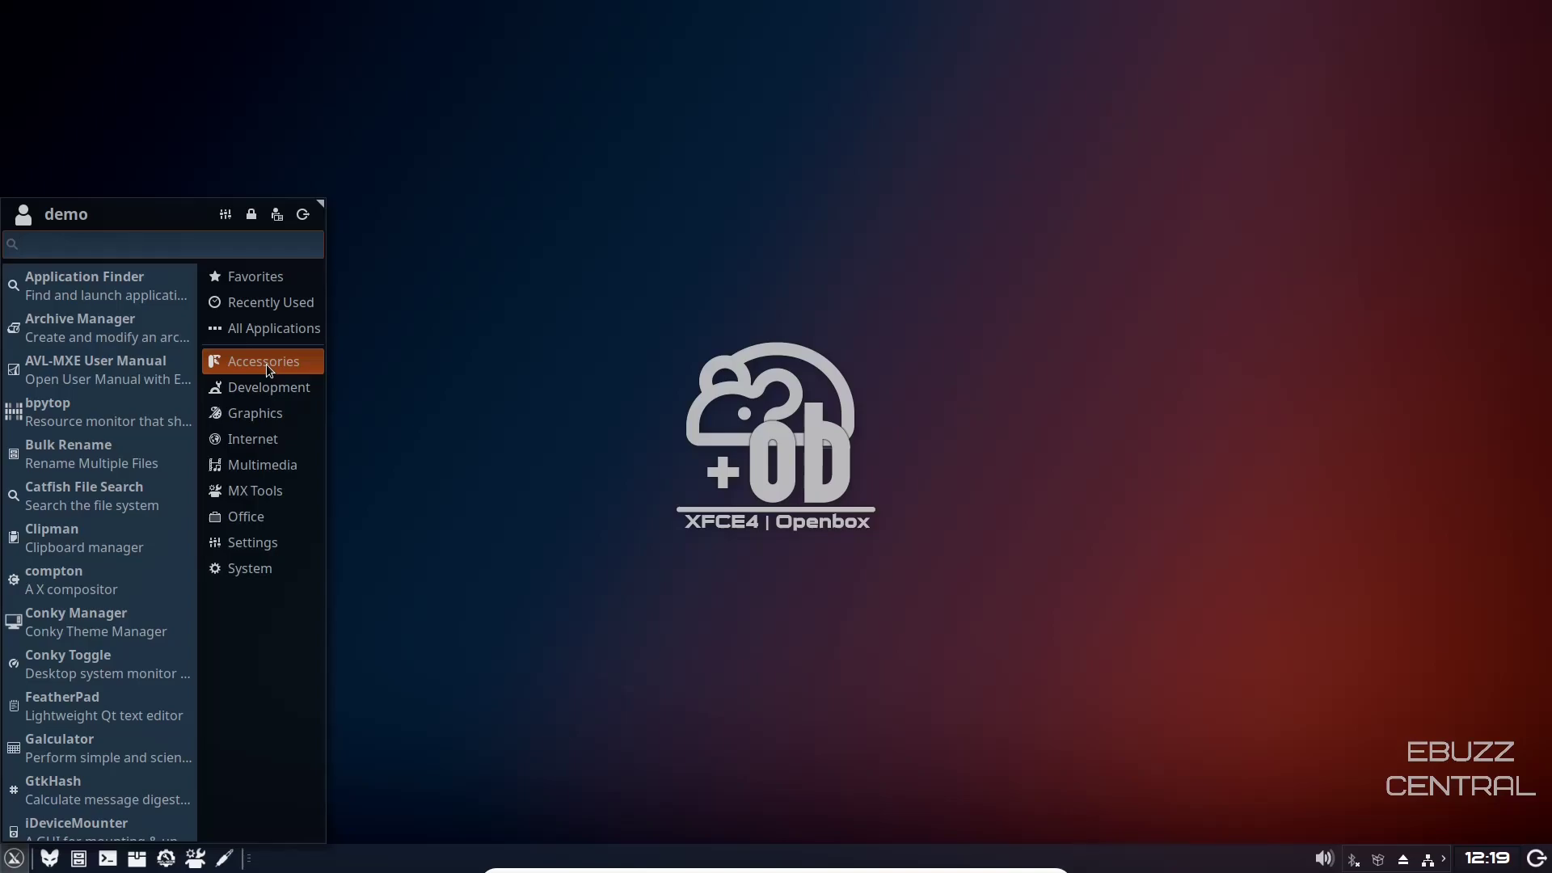
mouse_move(272, 386)
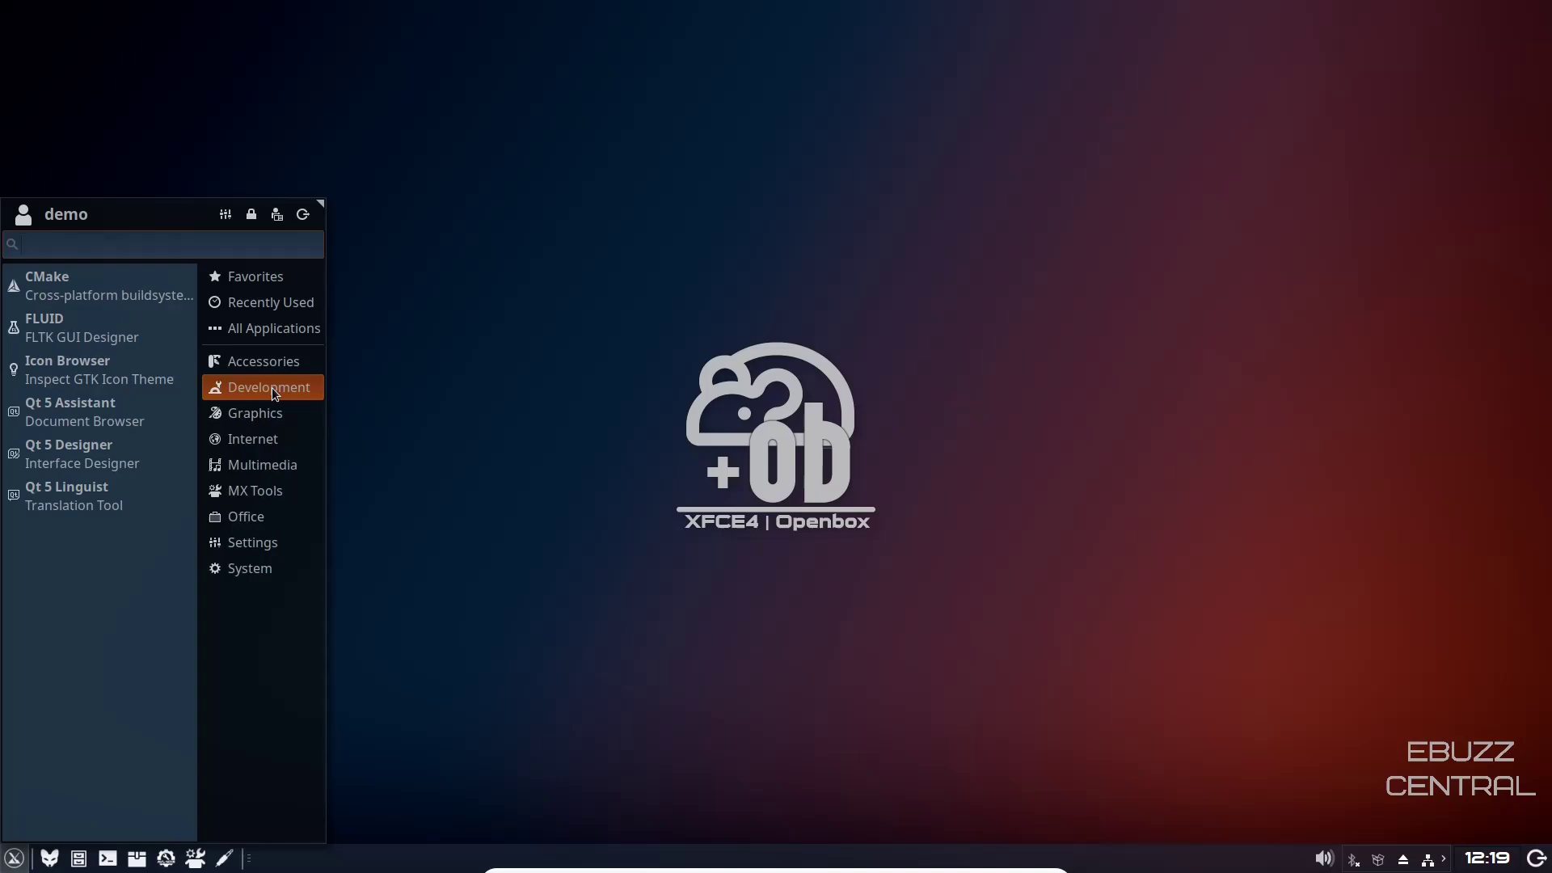
mouse_move(277, 420)
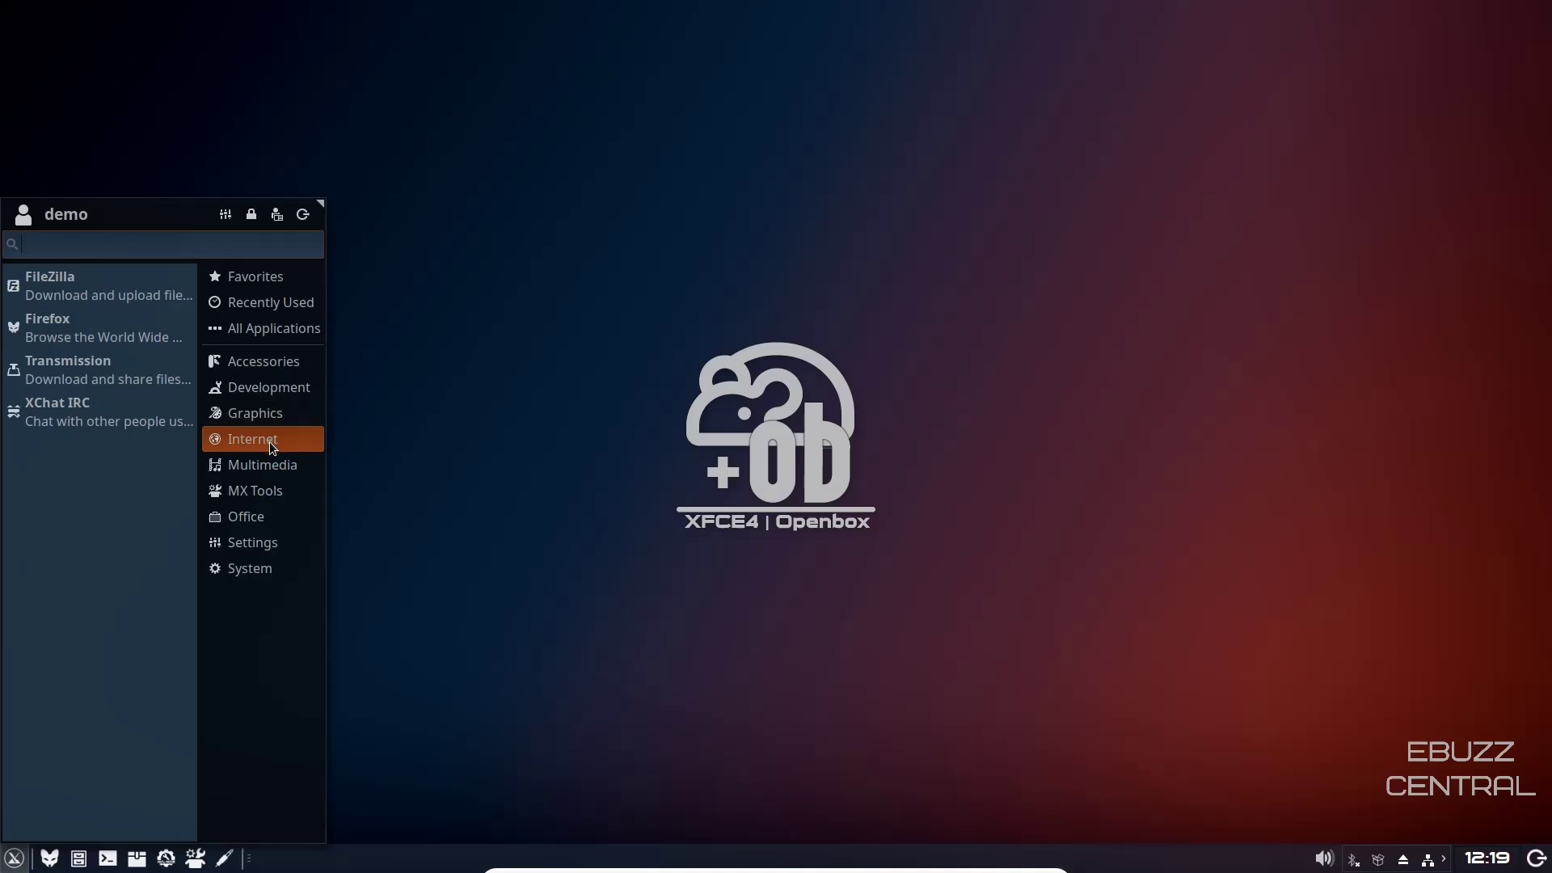
mouse_move(263, 470)
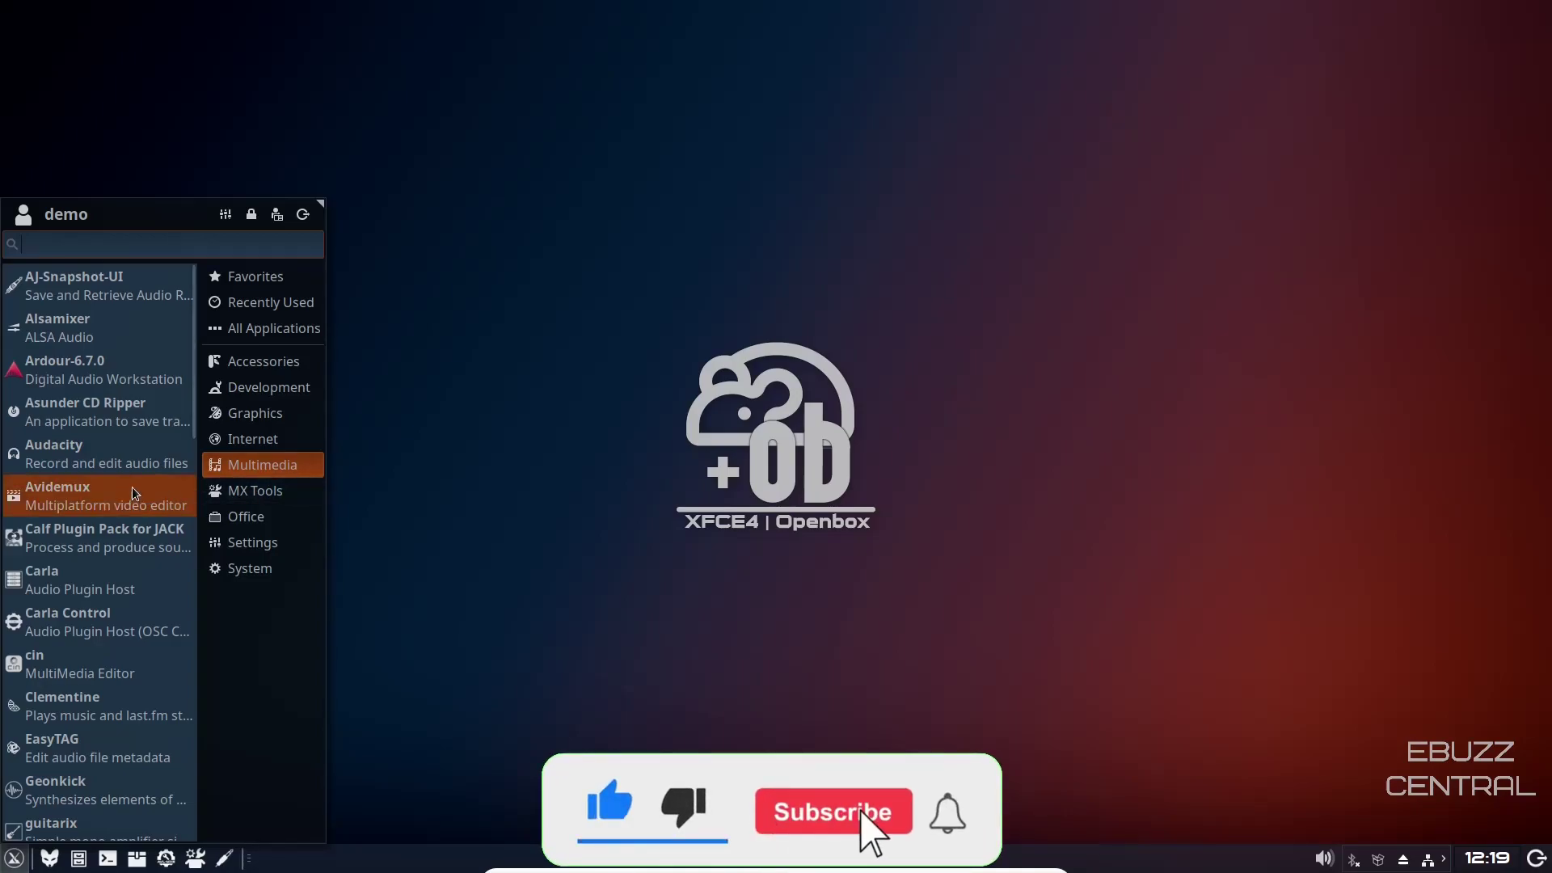
scroll(134, 494, "down", 5)
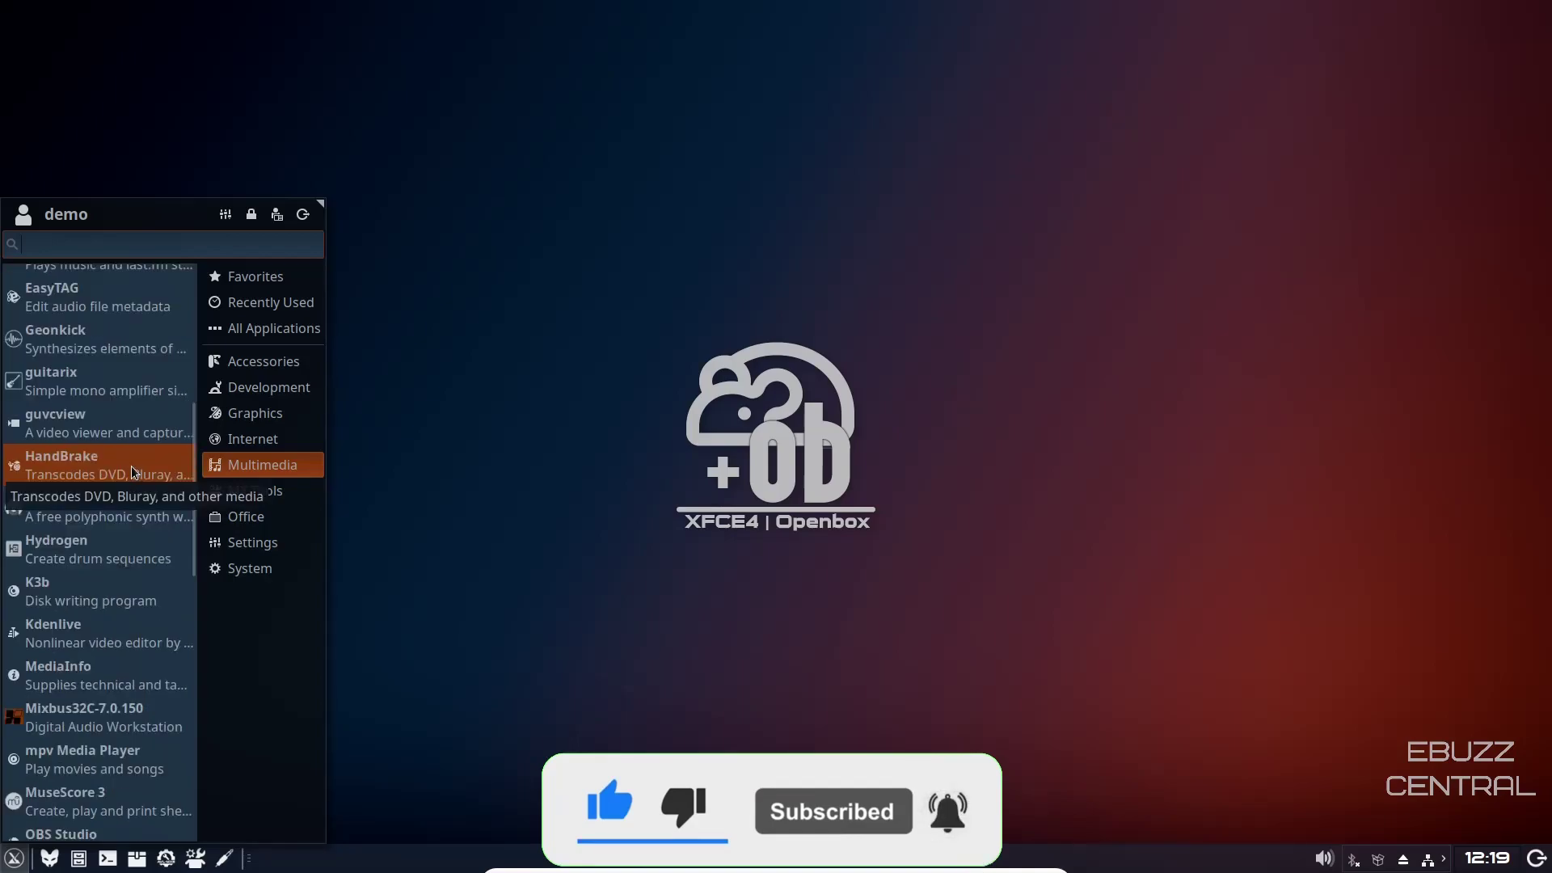
scroll(129, 477, "down", 4)
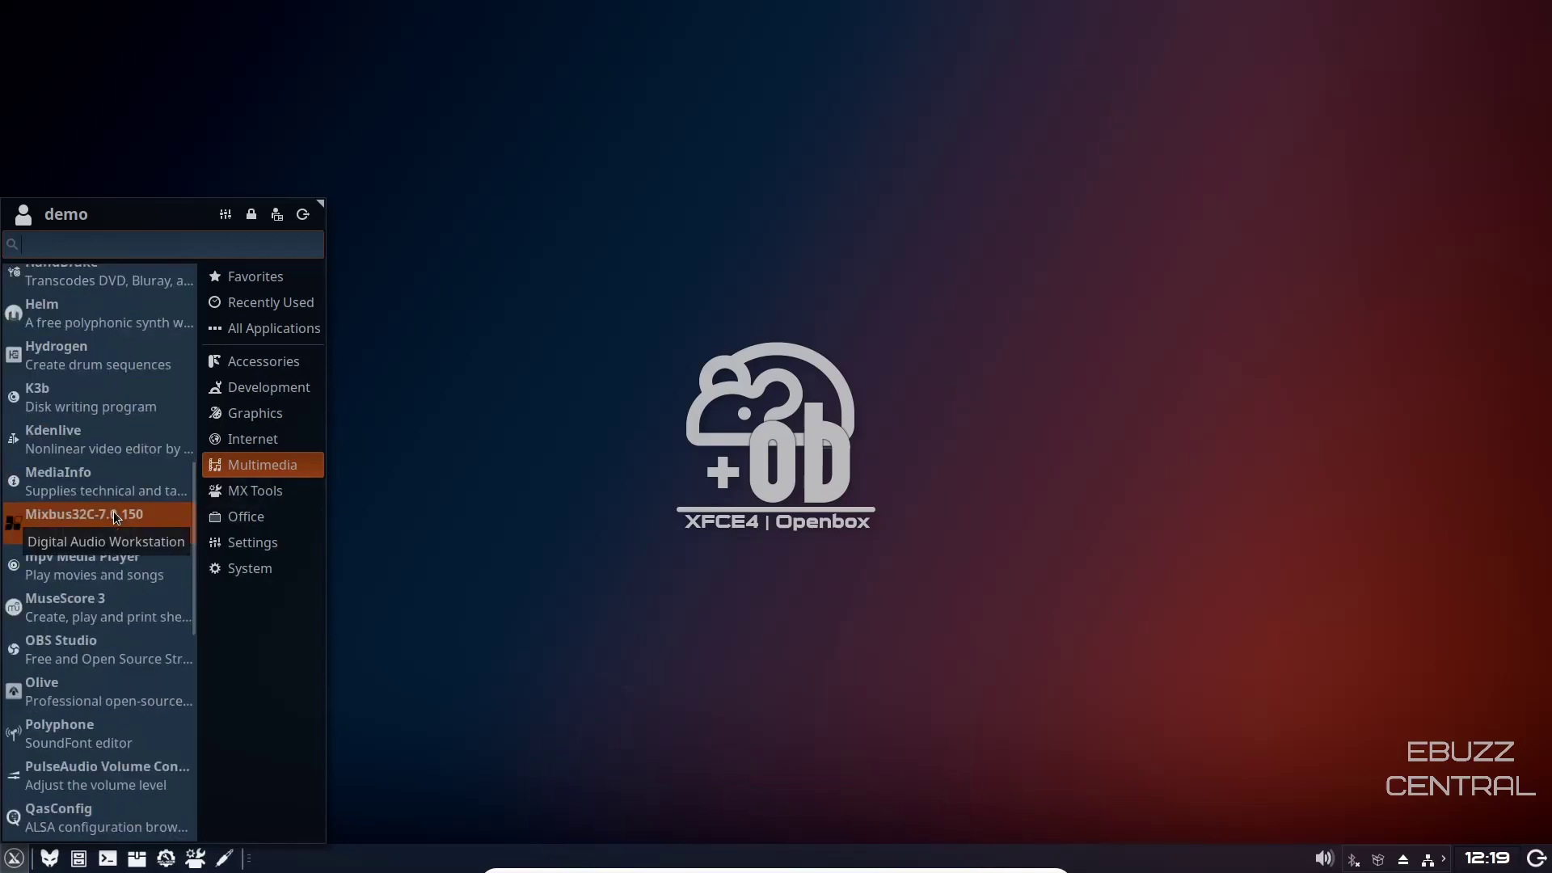
scroll(113, 517, "down", 8)
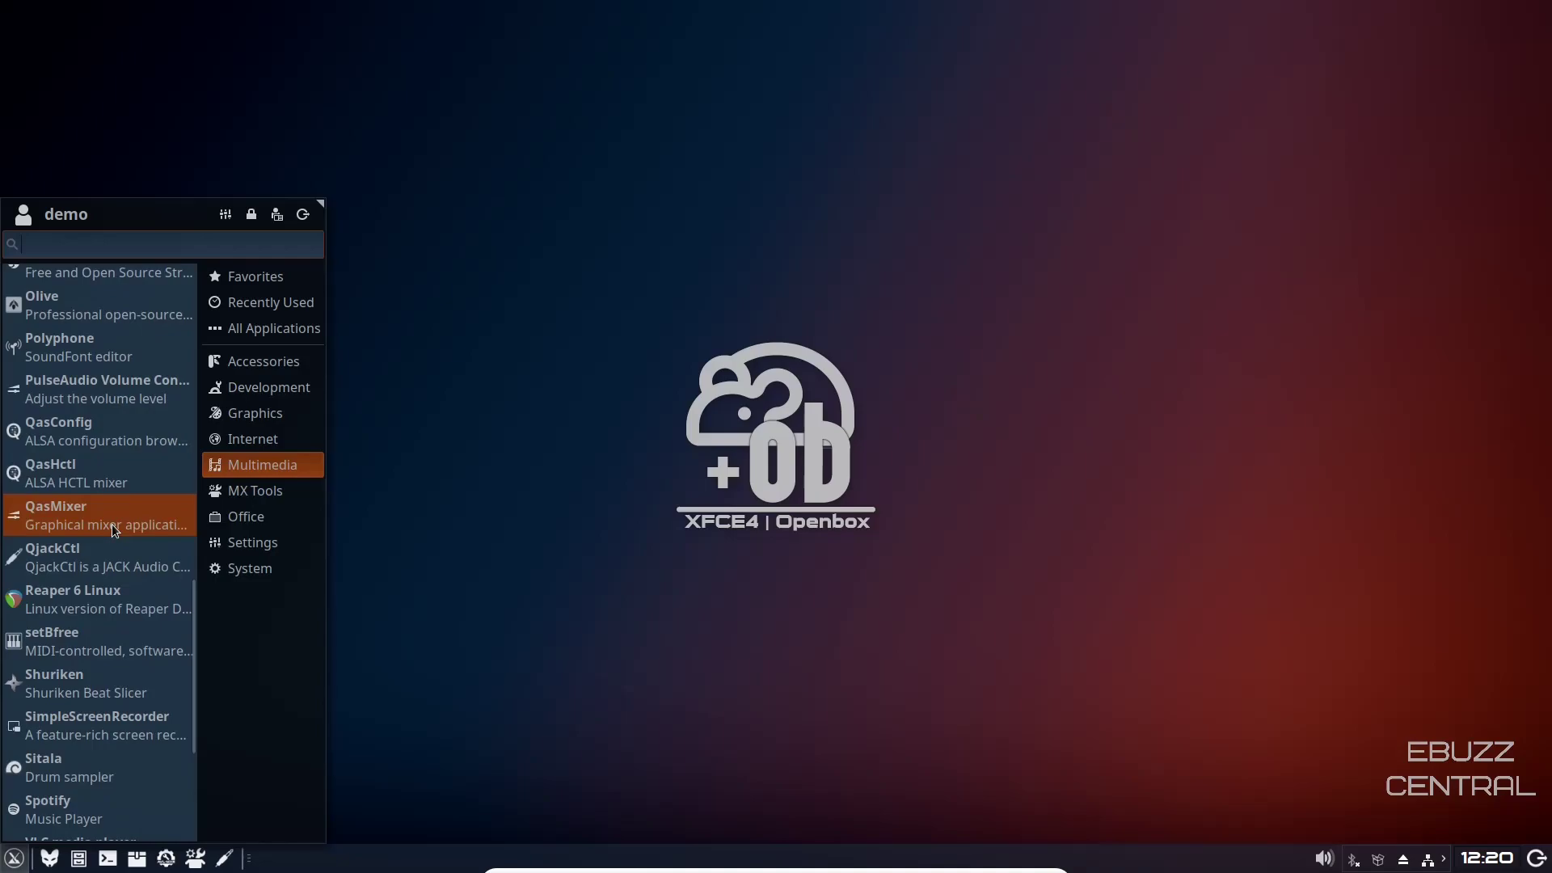
scroll(111, 524, "down", 5)
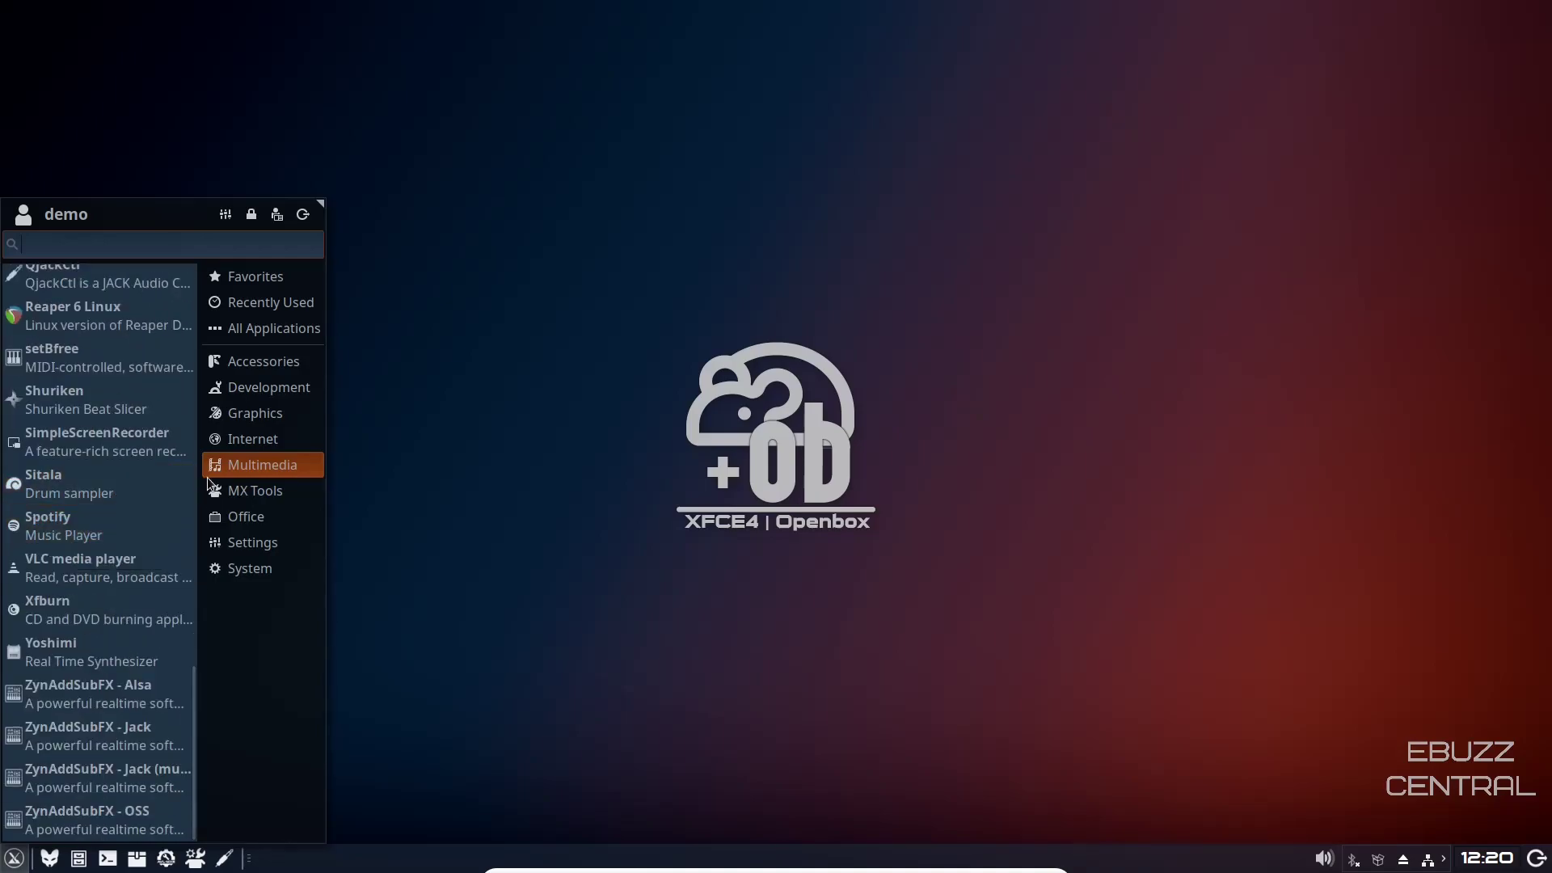
left_click(242, 521)
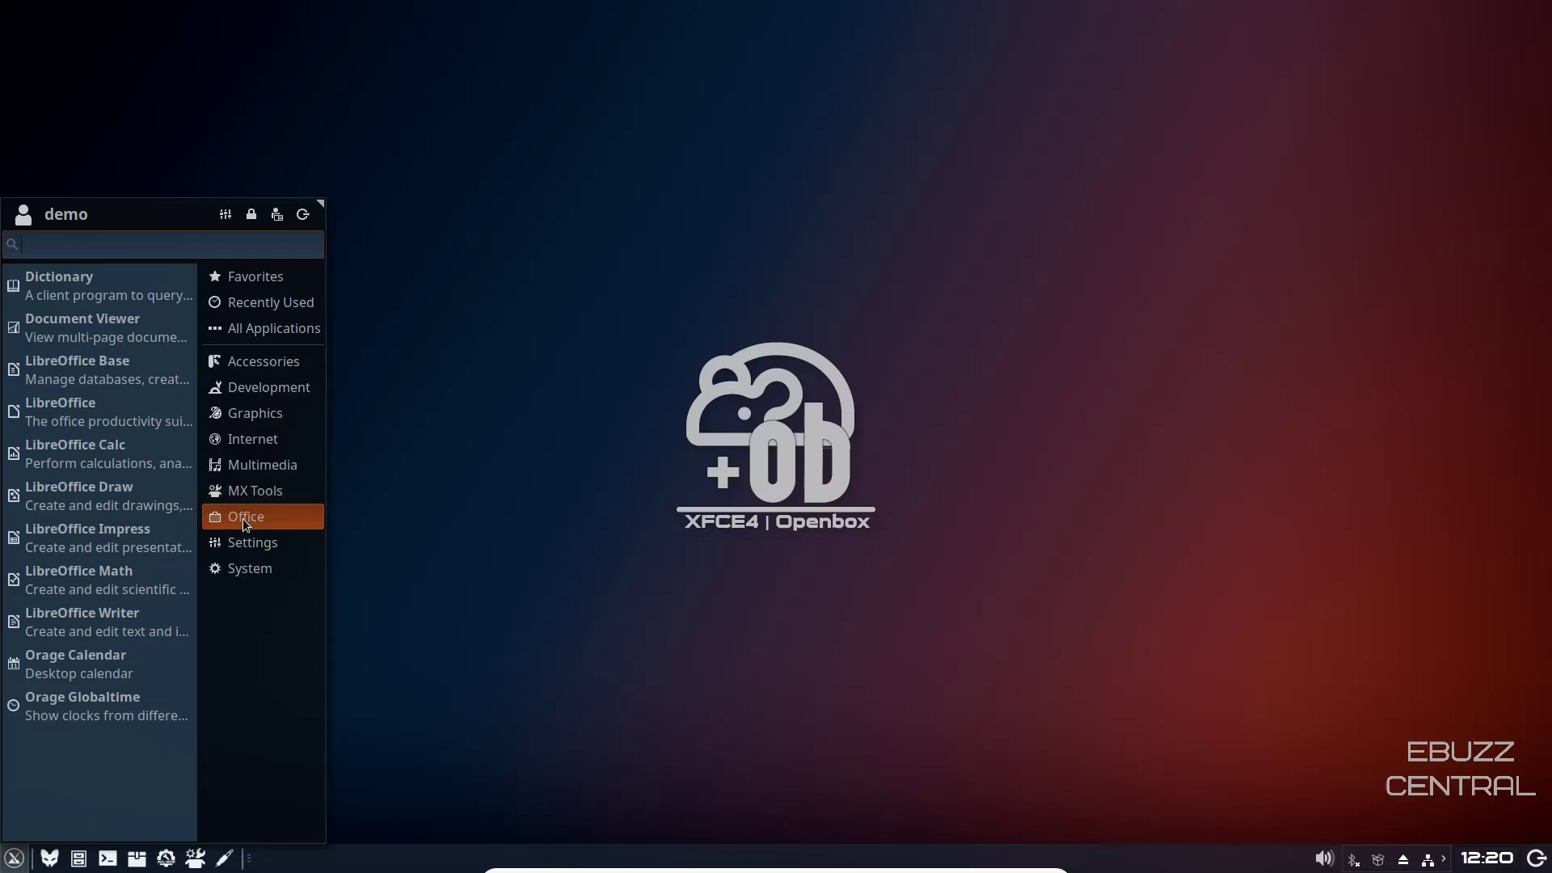
left_click(249, 546)
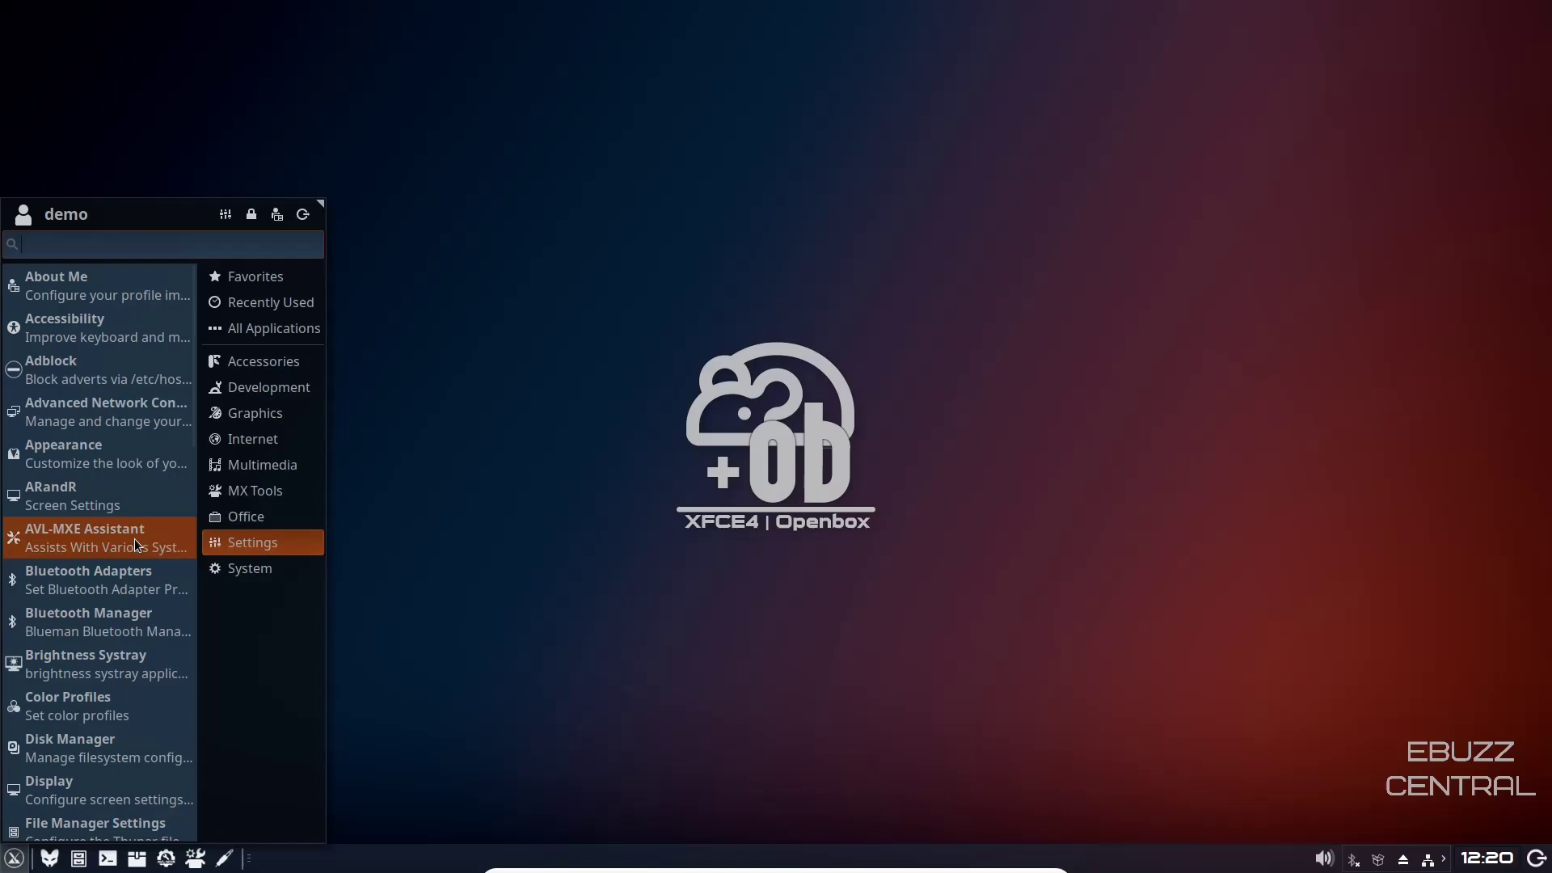
scroll(133, 532, "down", 6)
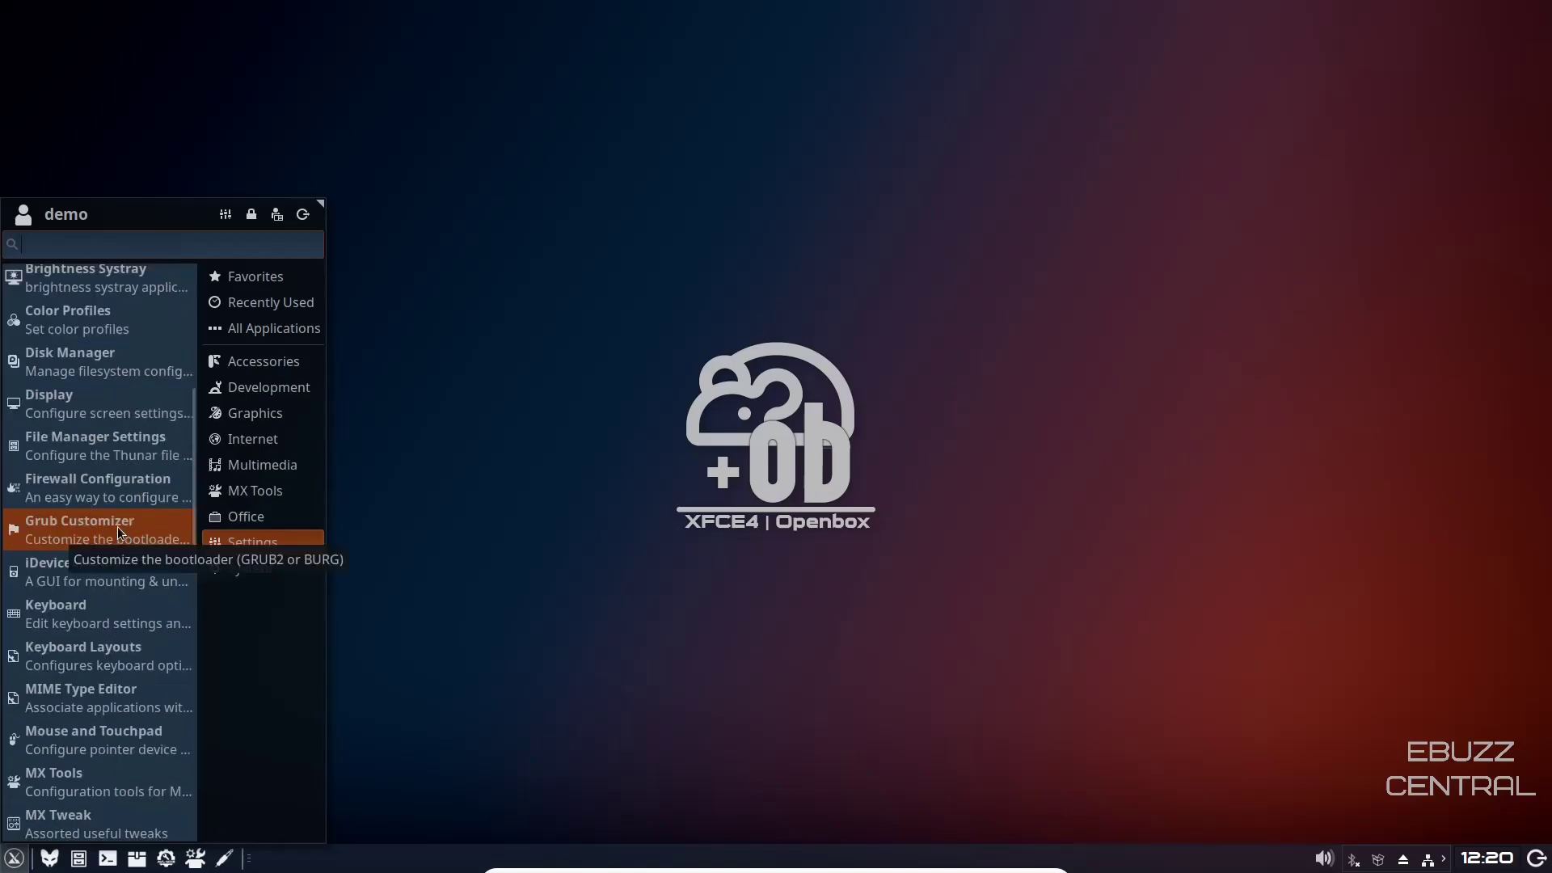
scroll(118, 527, "down", 3)
scroll(113, 523, "down", 3)
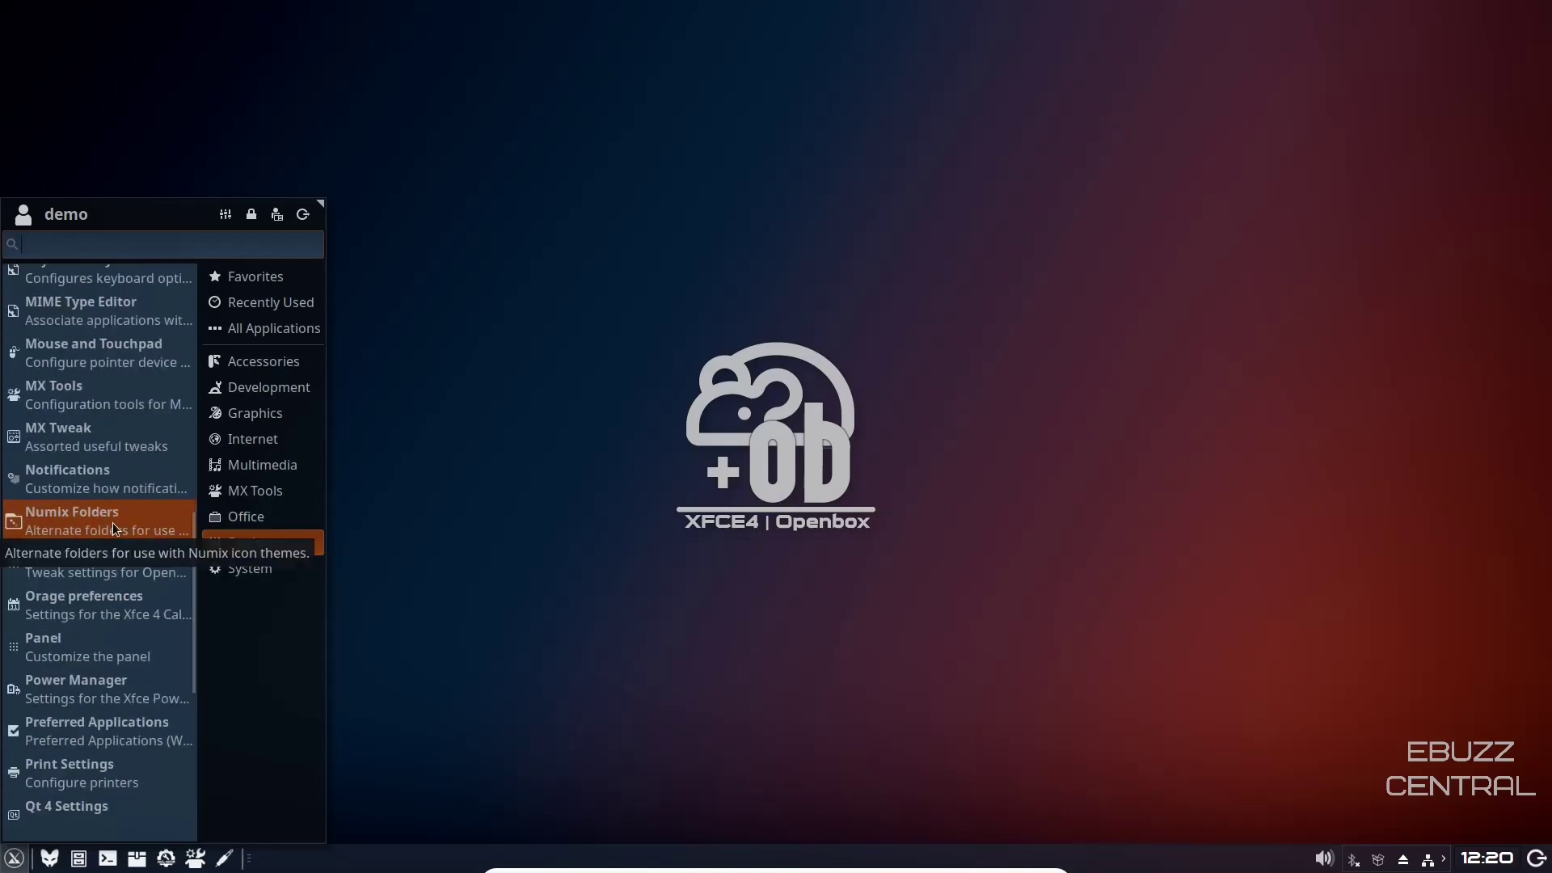
scroll(111, 521, "down", 5)
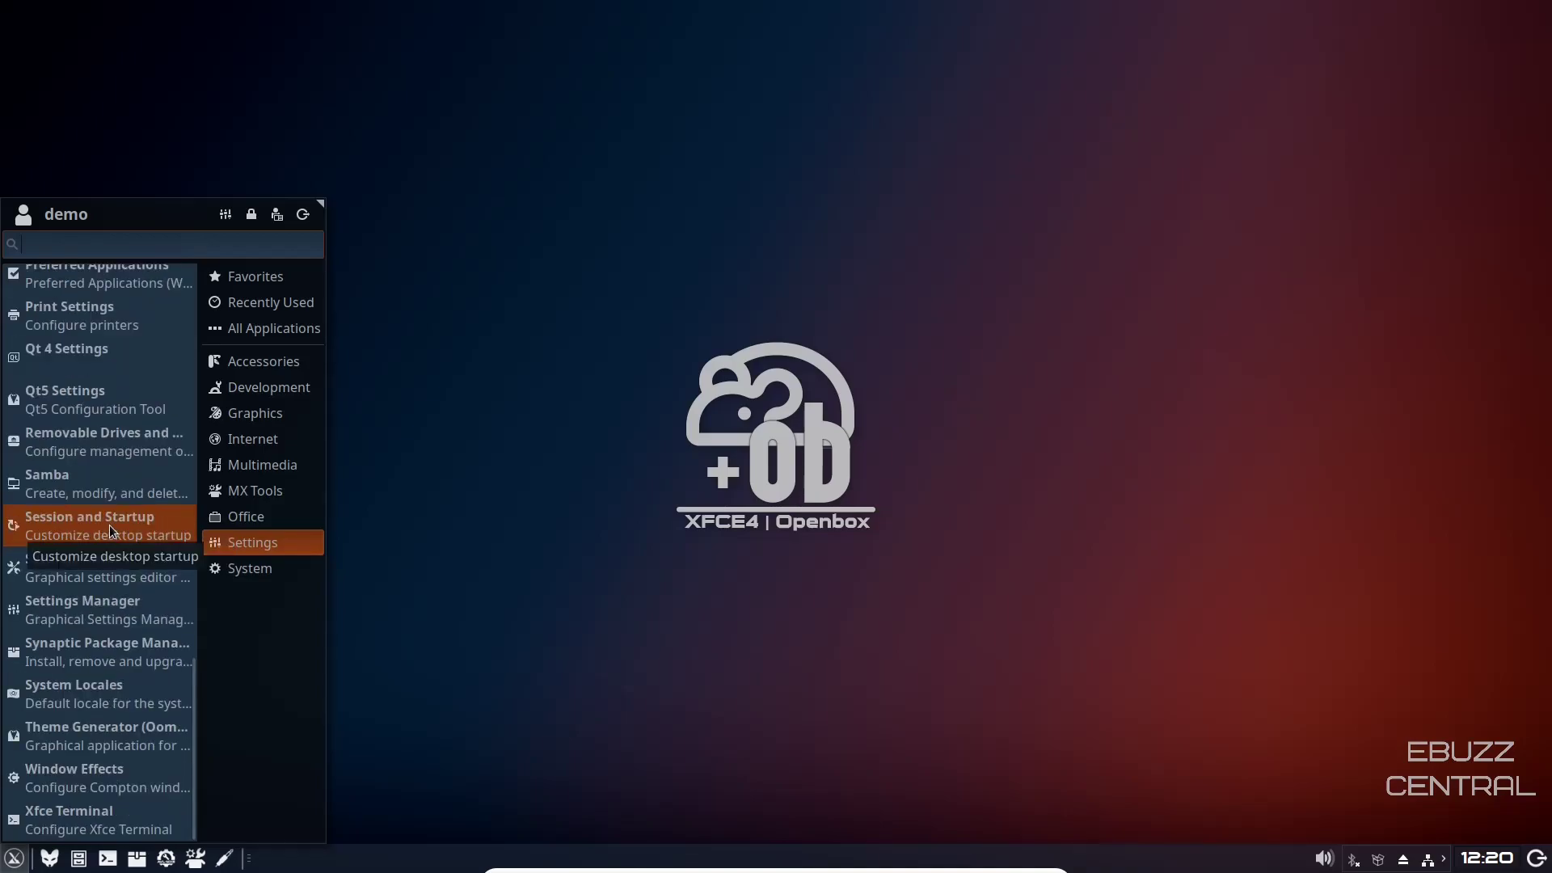
left_click(250, 571)
left_click(449, 323)
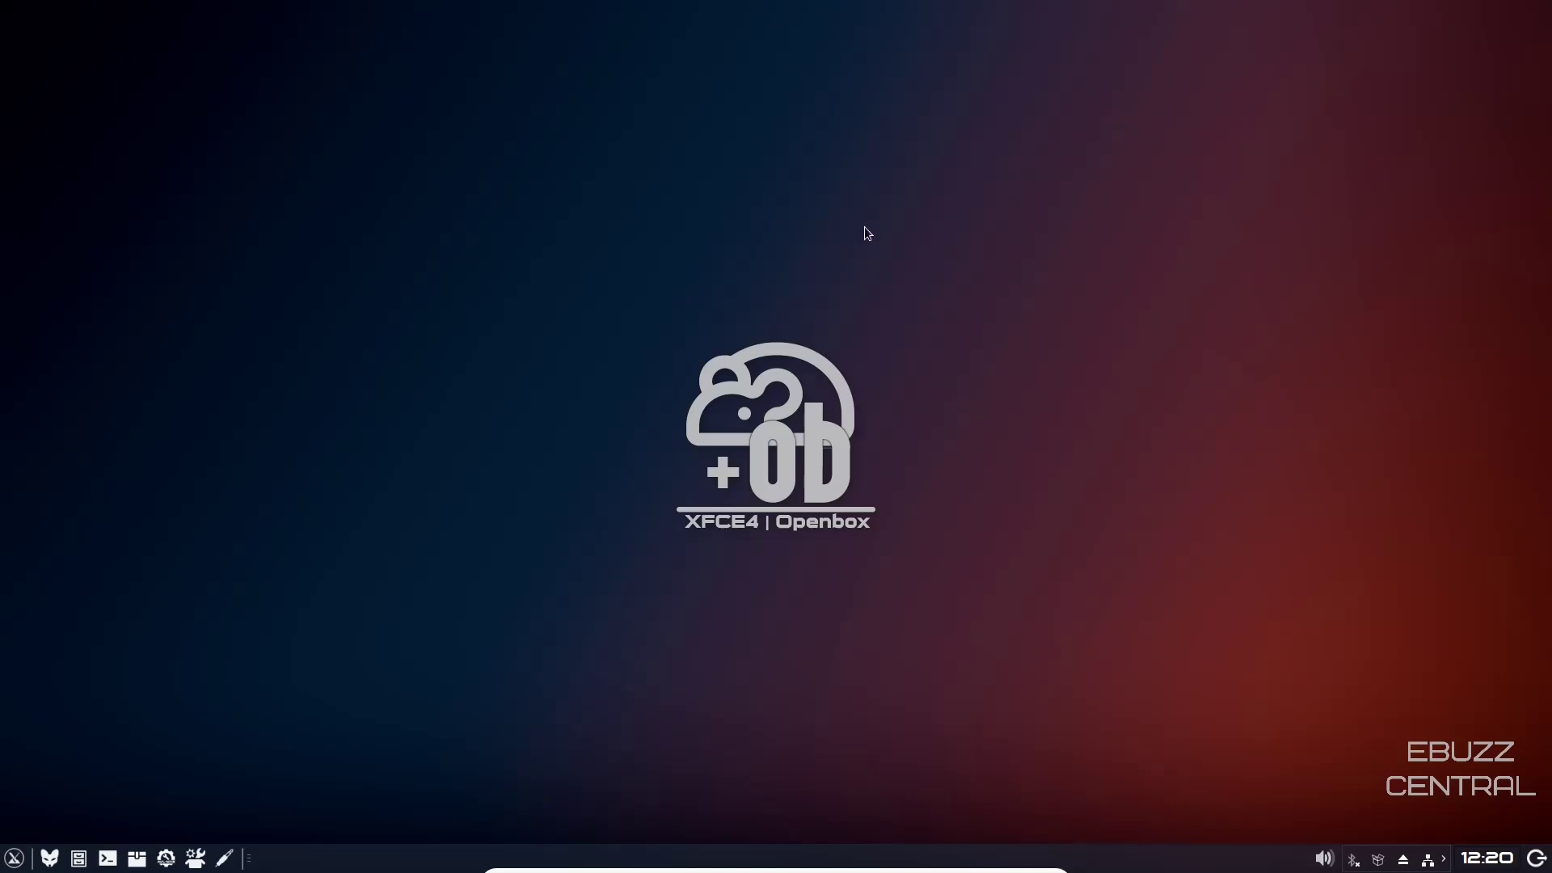
key("super")
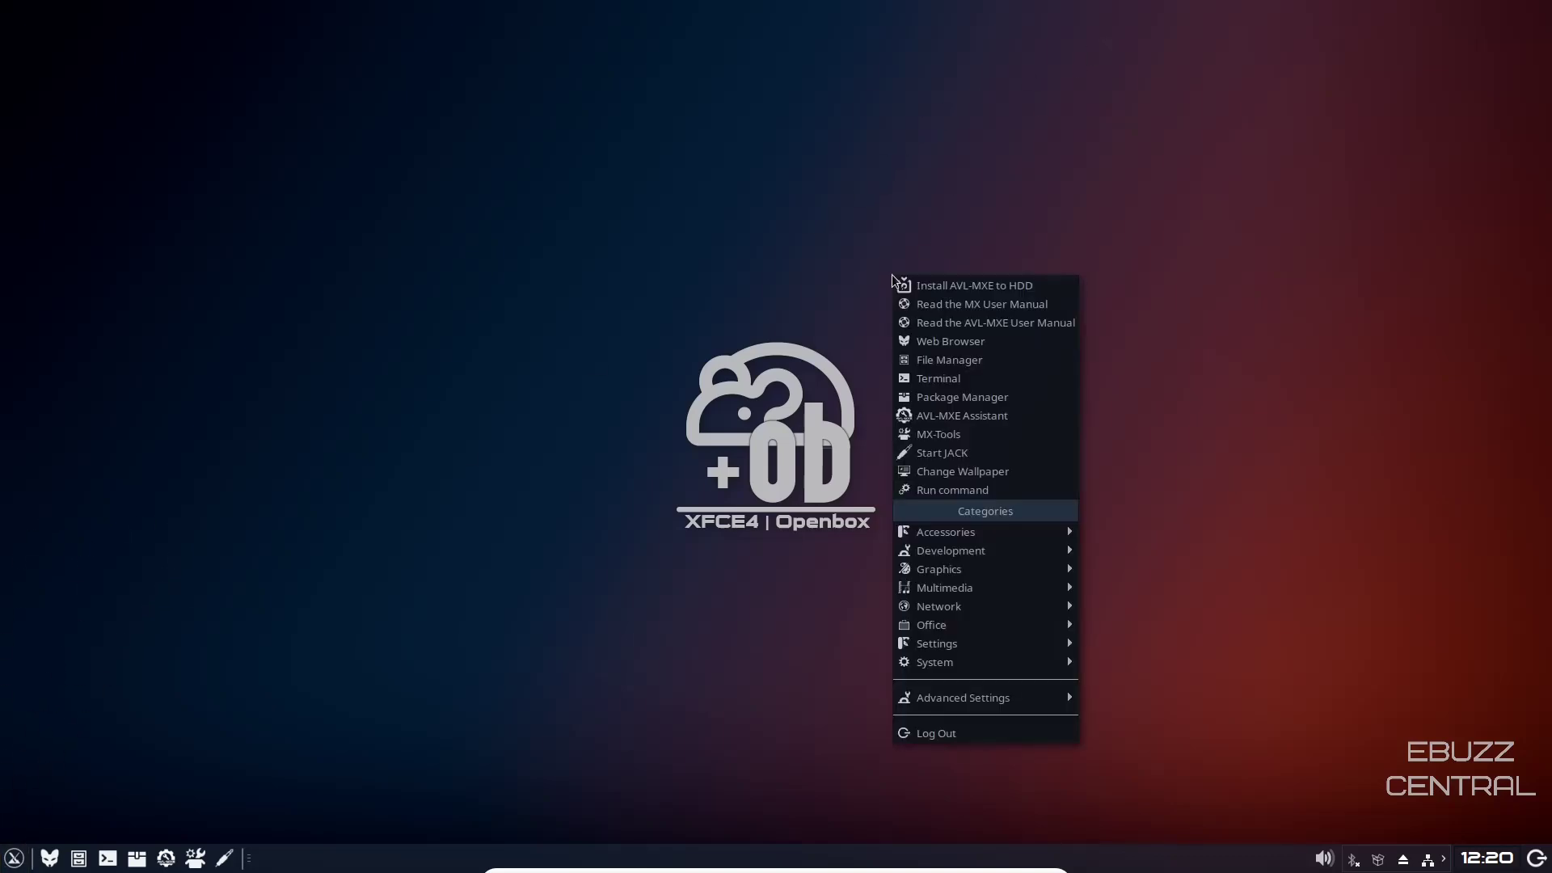
mouse_move(1028, 533)
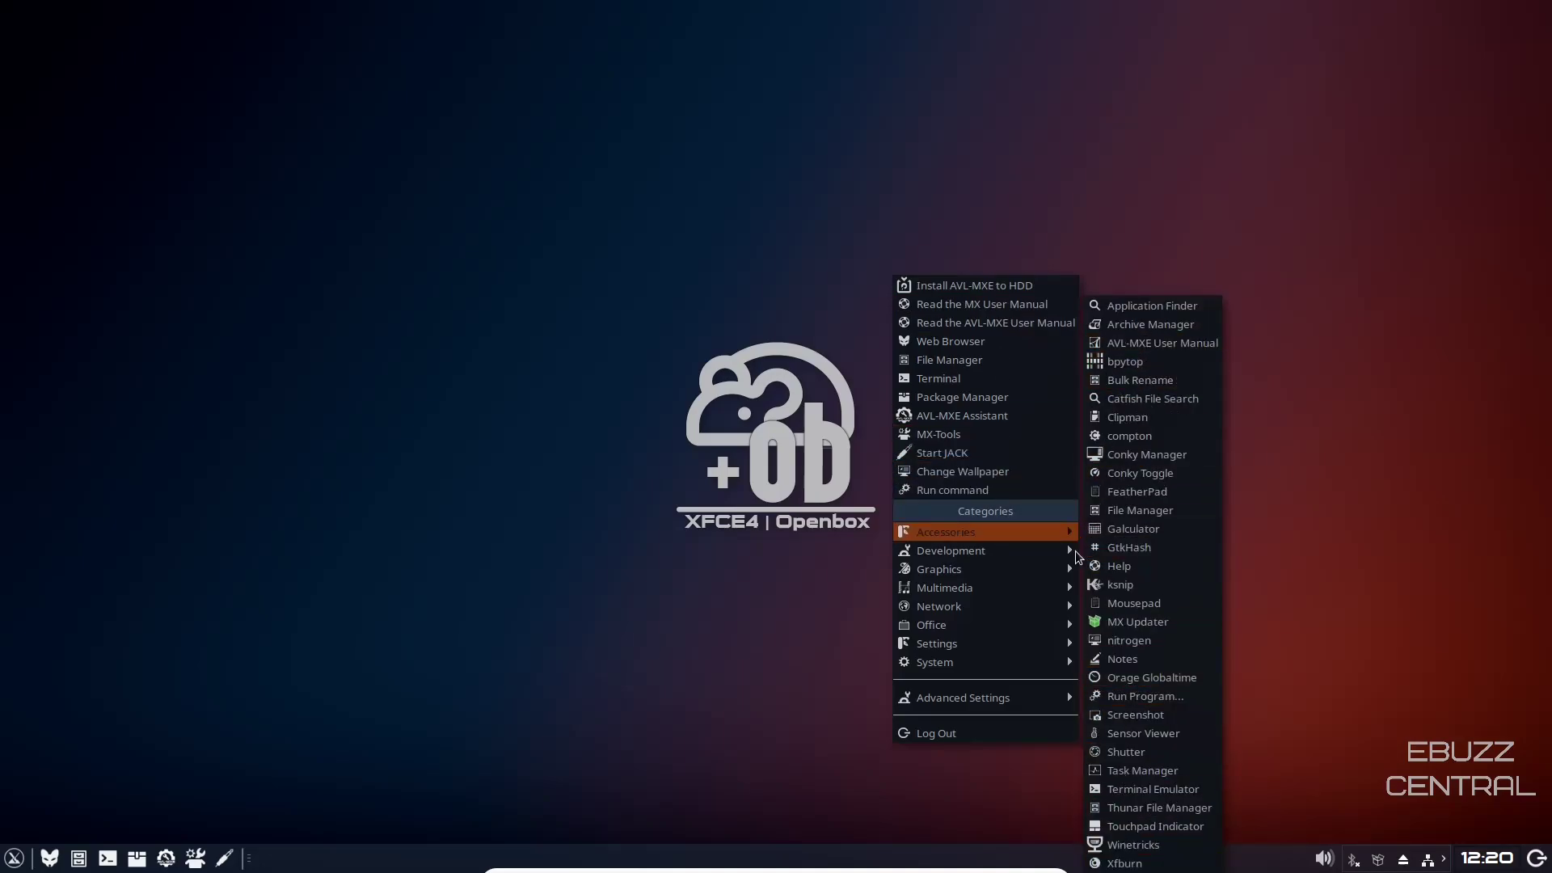
mouse_move(1040, 588)
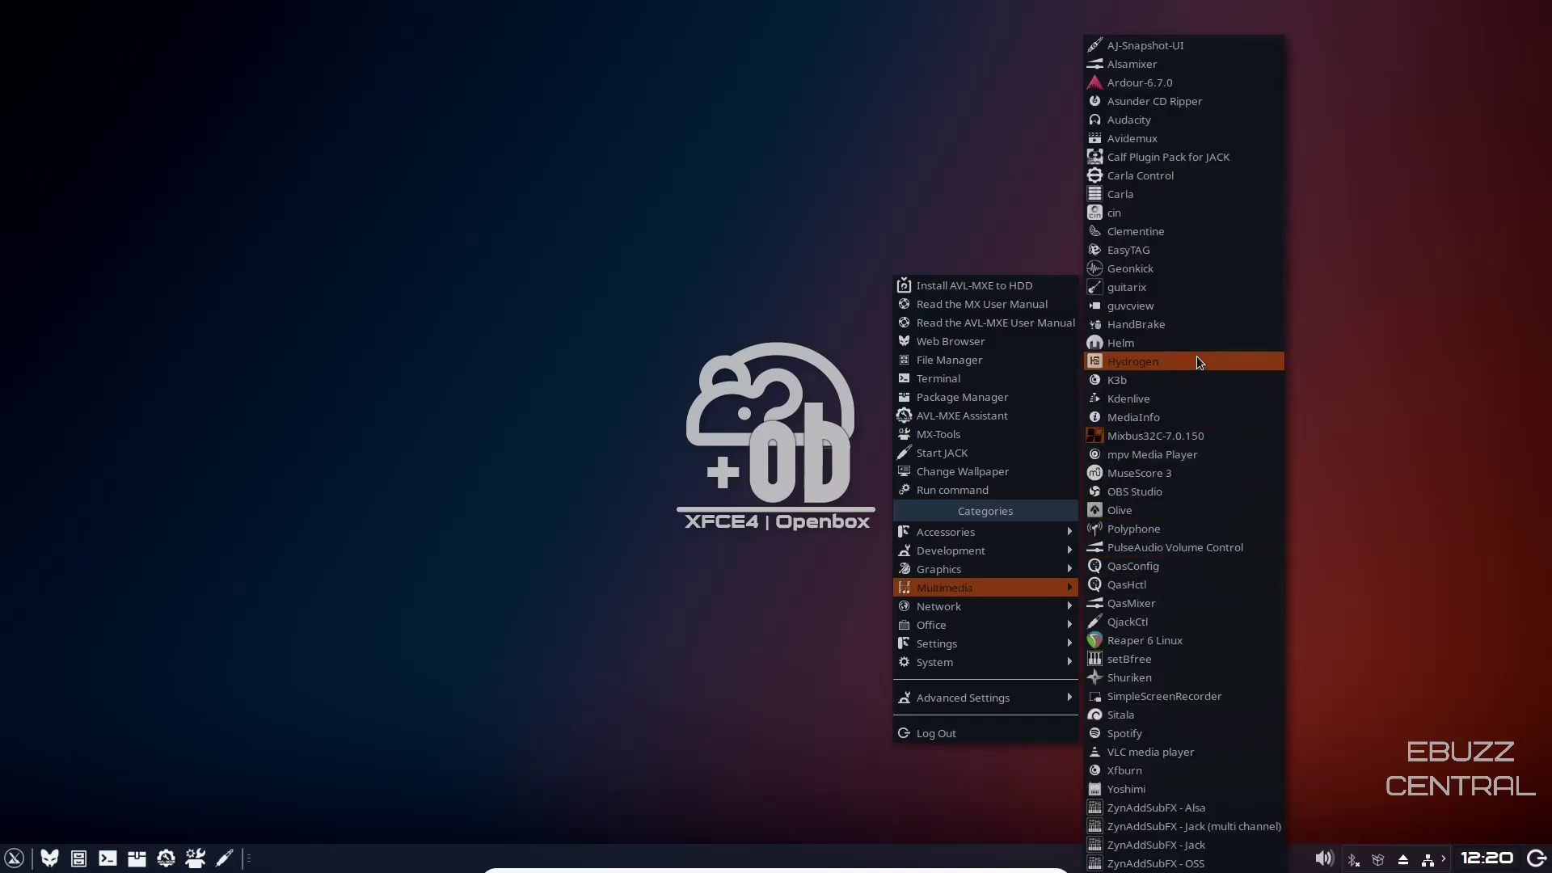
left_click(1162, 231)
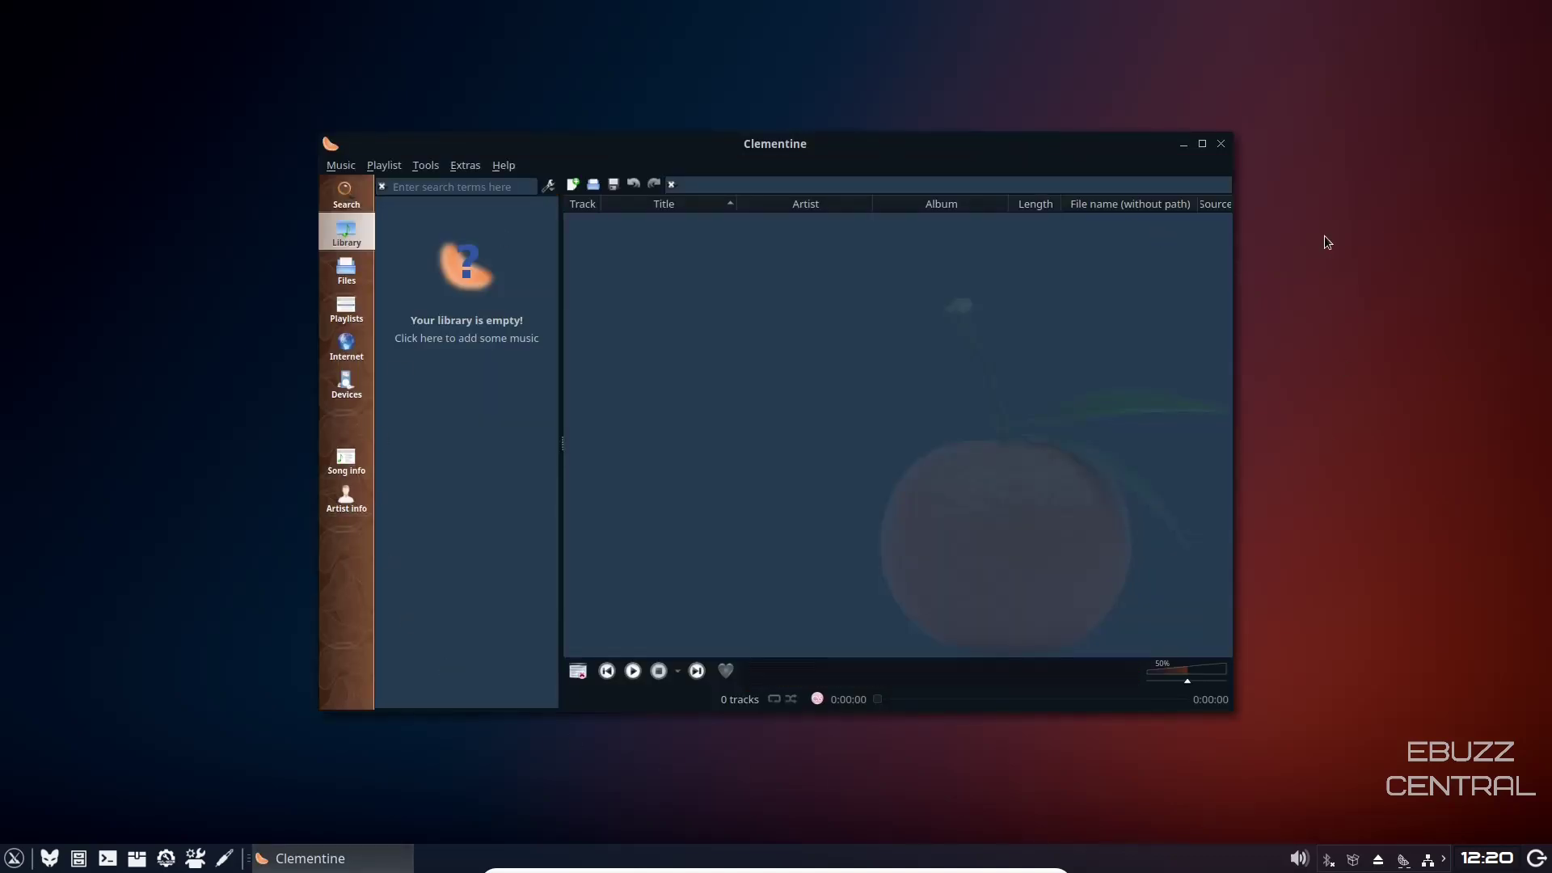
left_click(1221, 144)
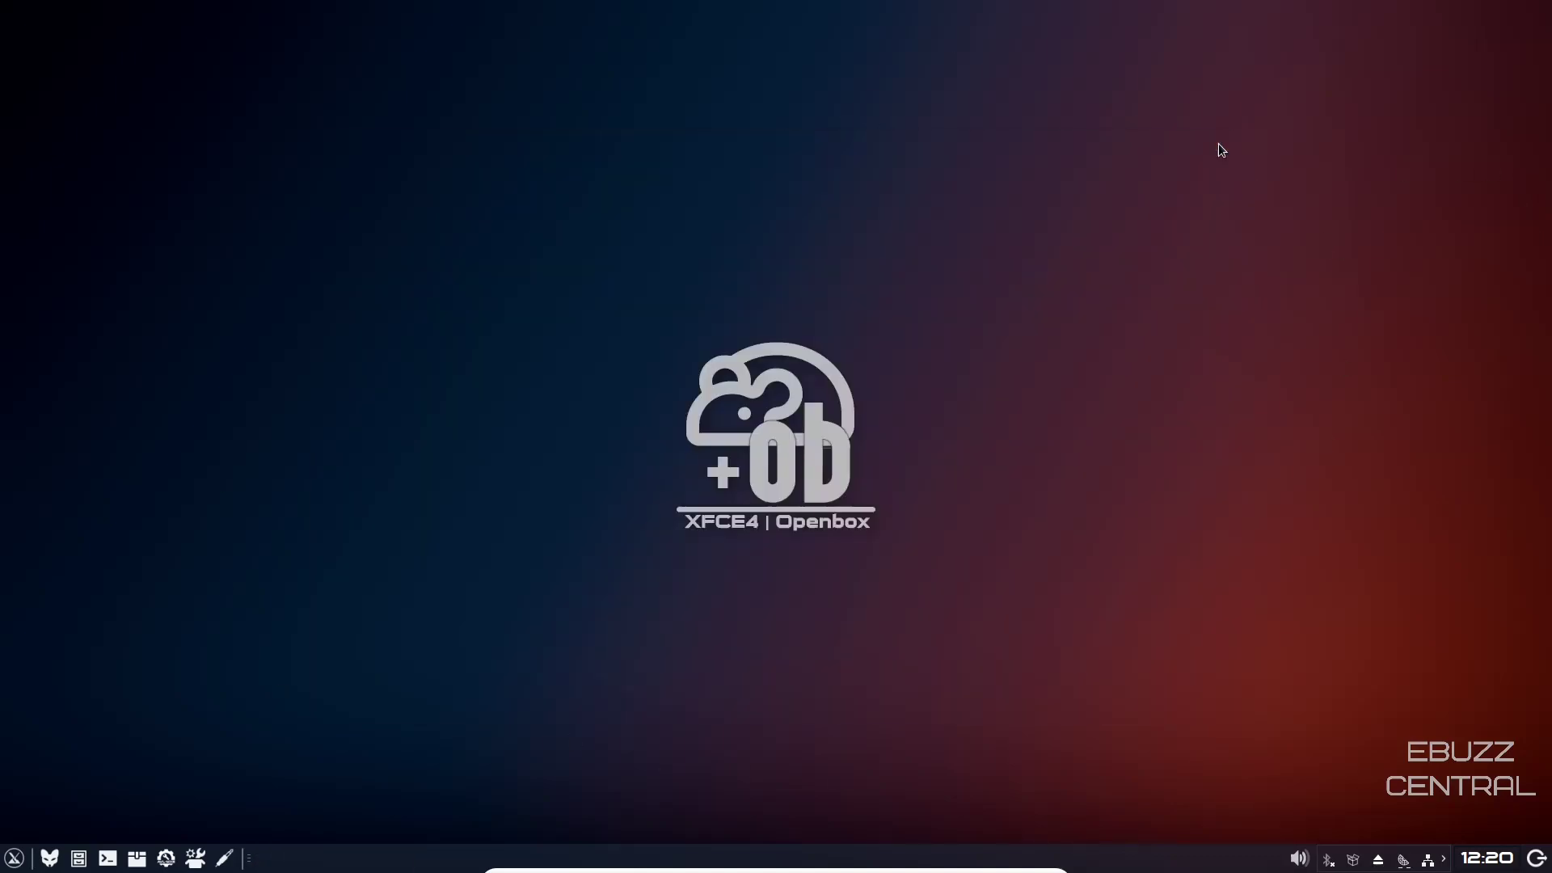
right_click(876, 289)
mouse_move(969, 608)
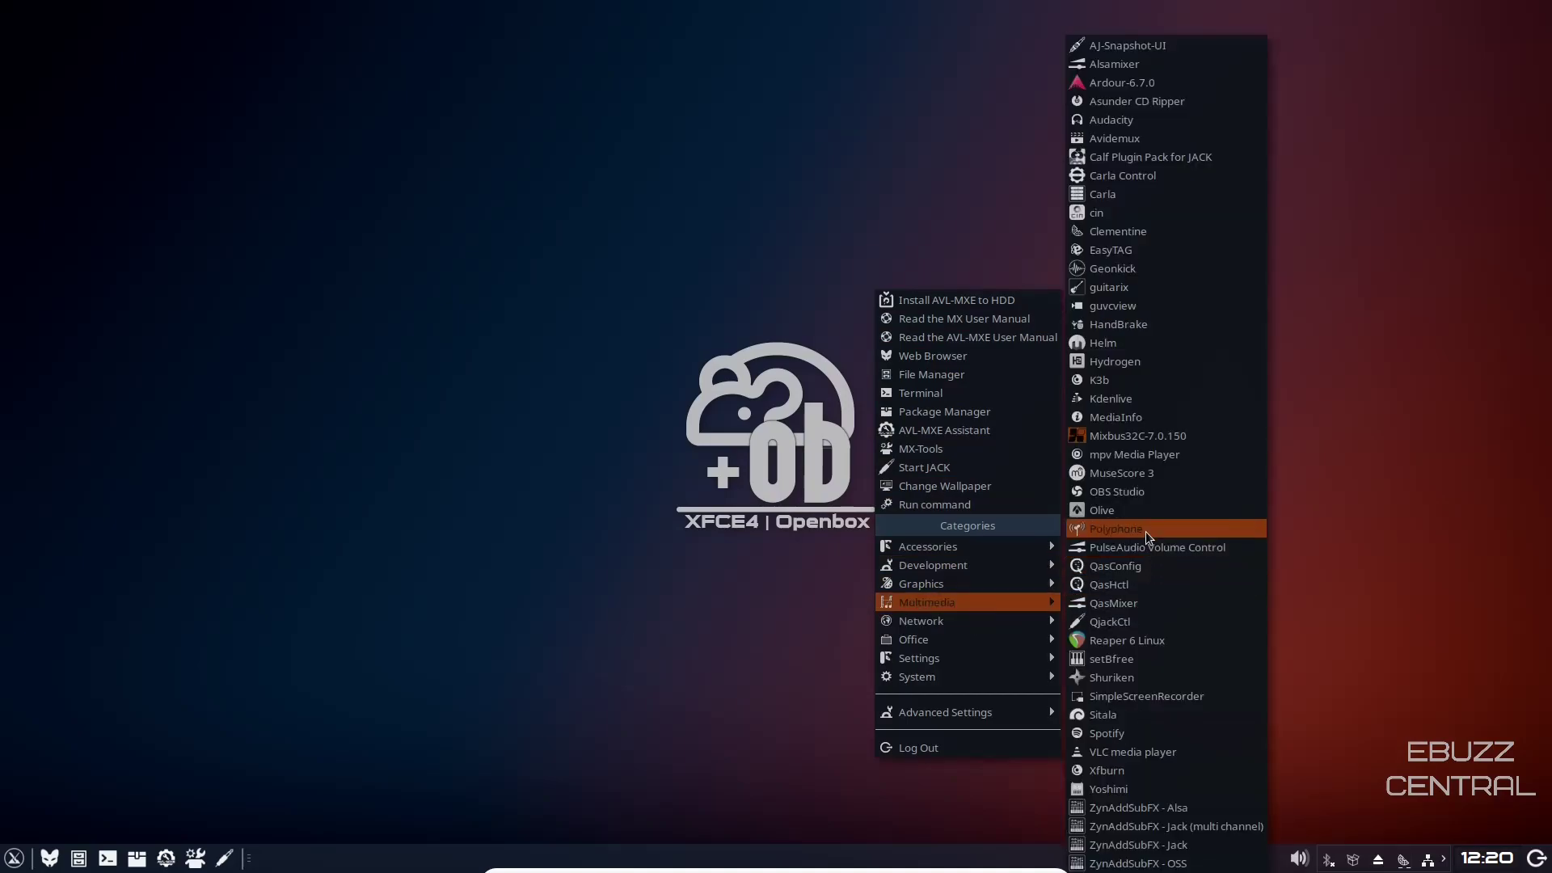
left_click(1137, 495)
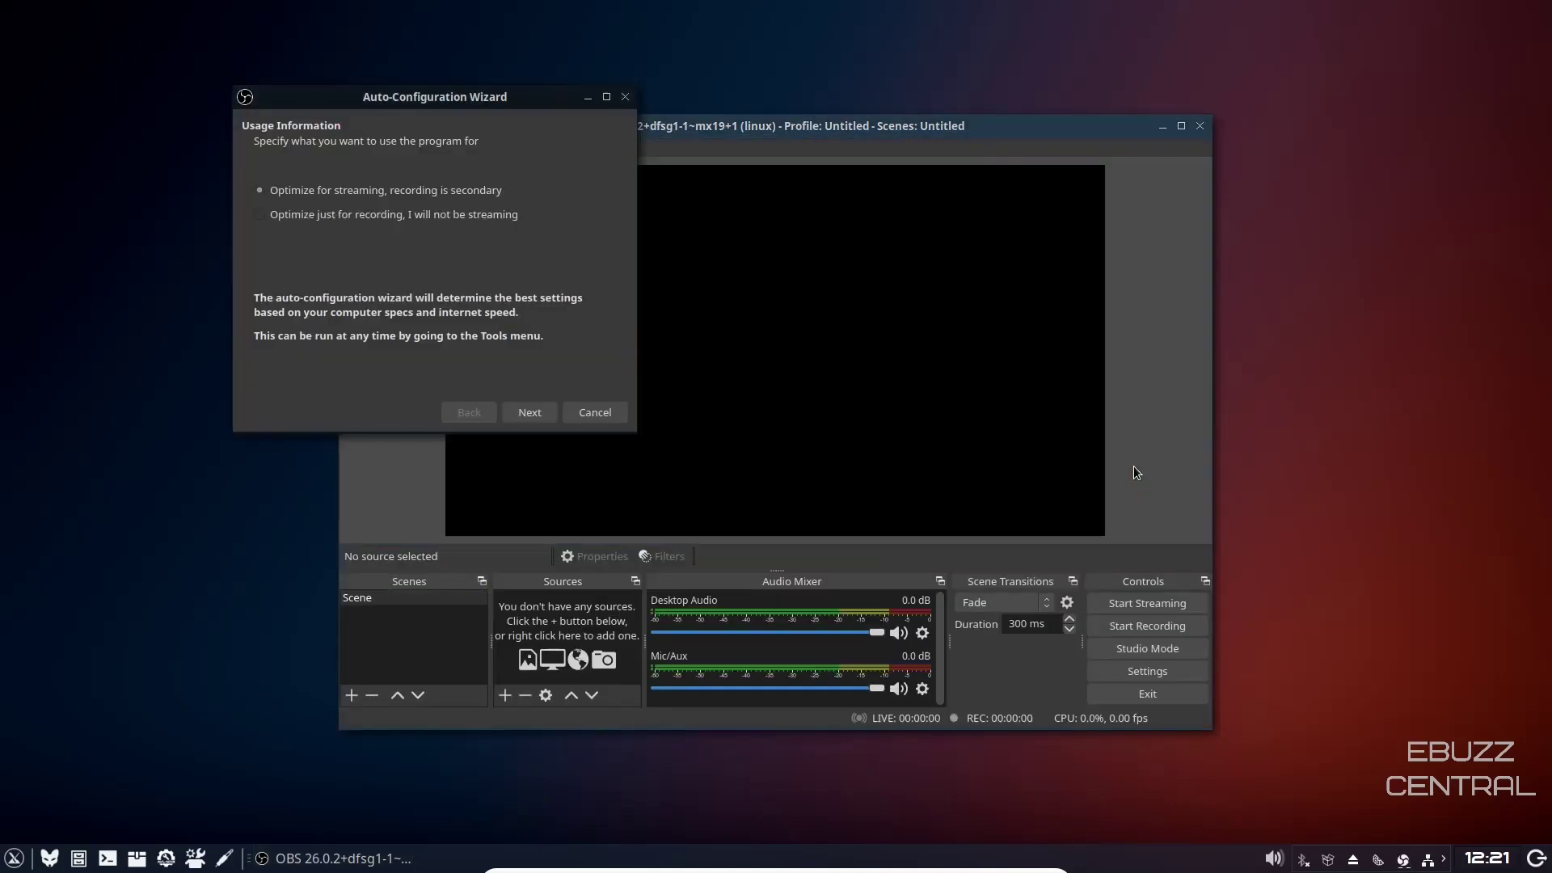
left_click(625, 98)
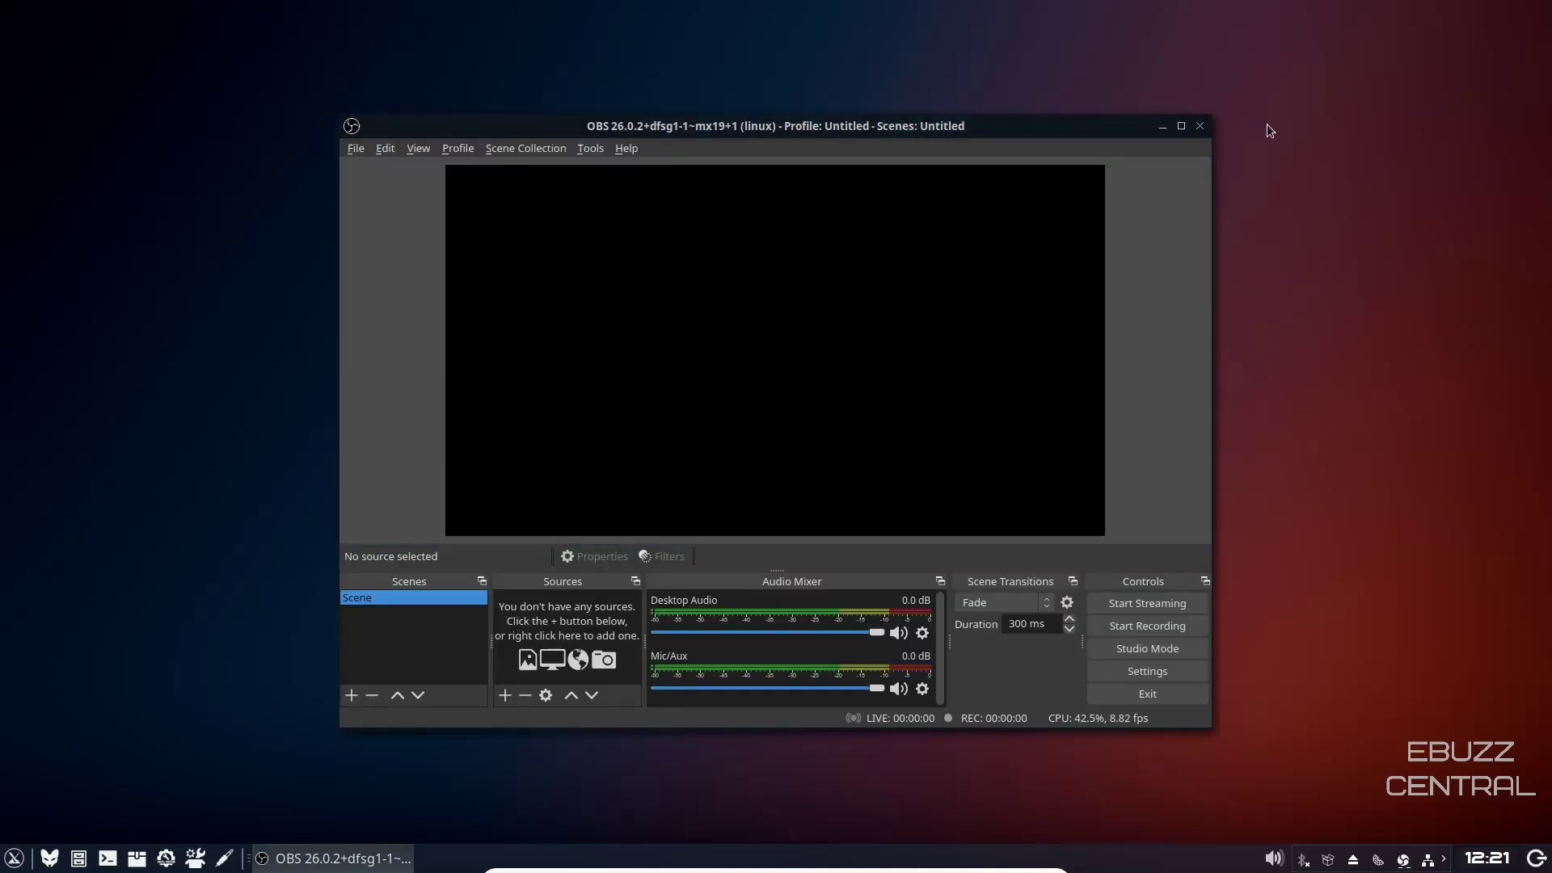
left_click(1200, 129)
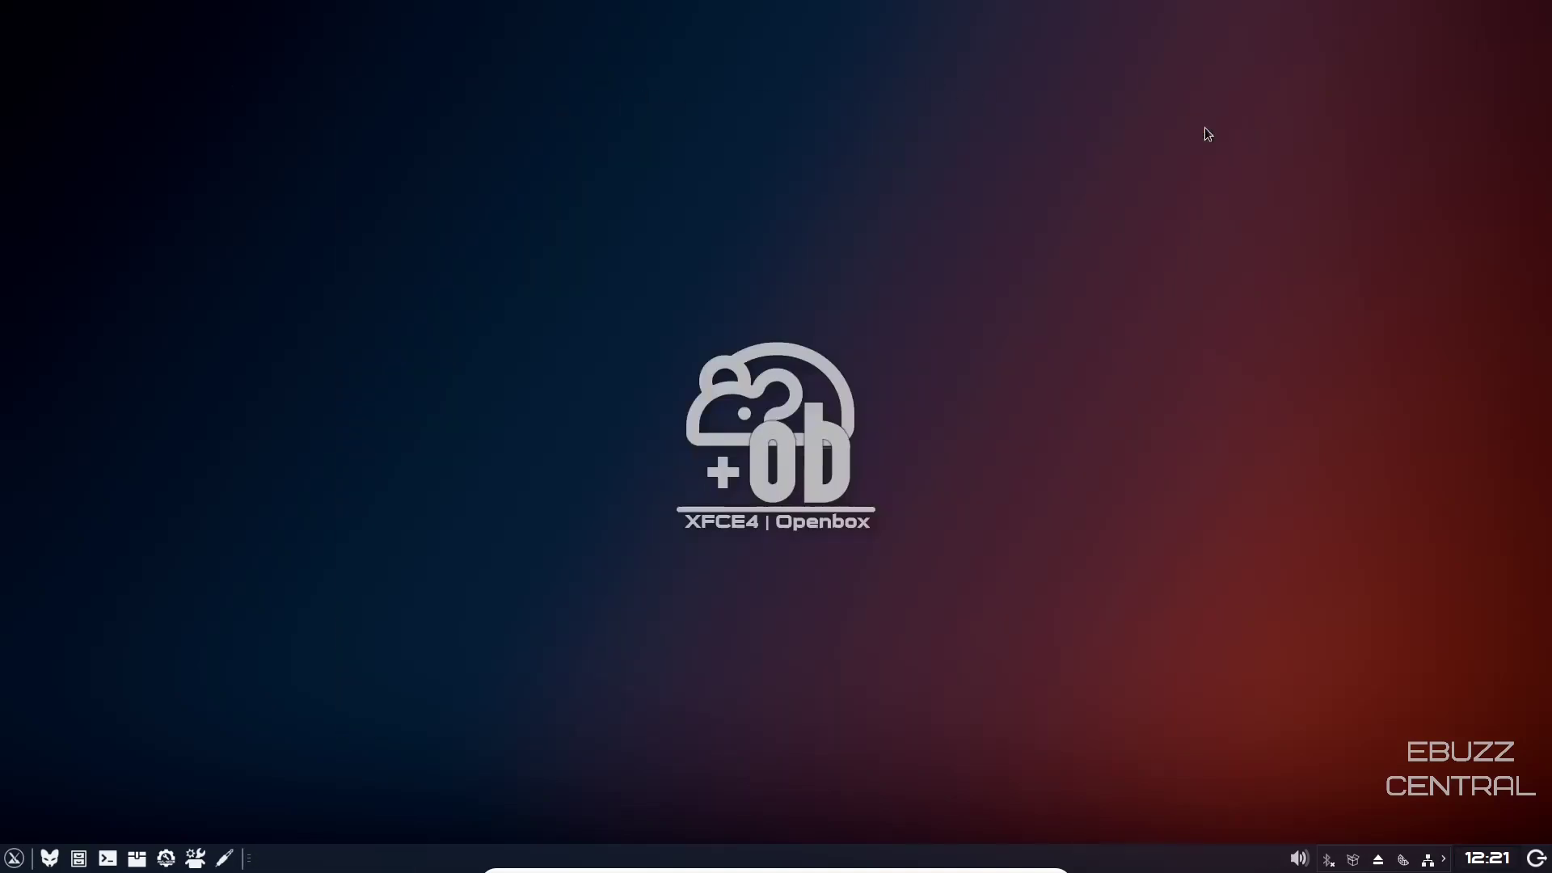
right_click(893, 234)
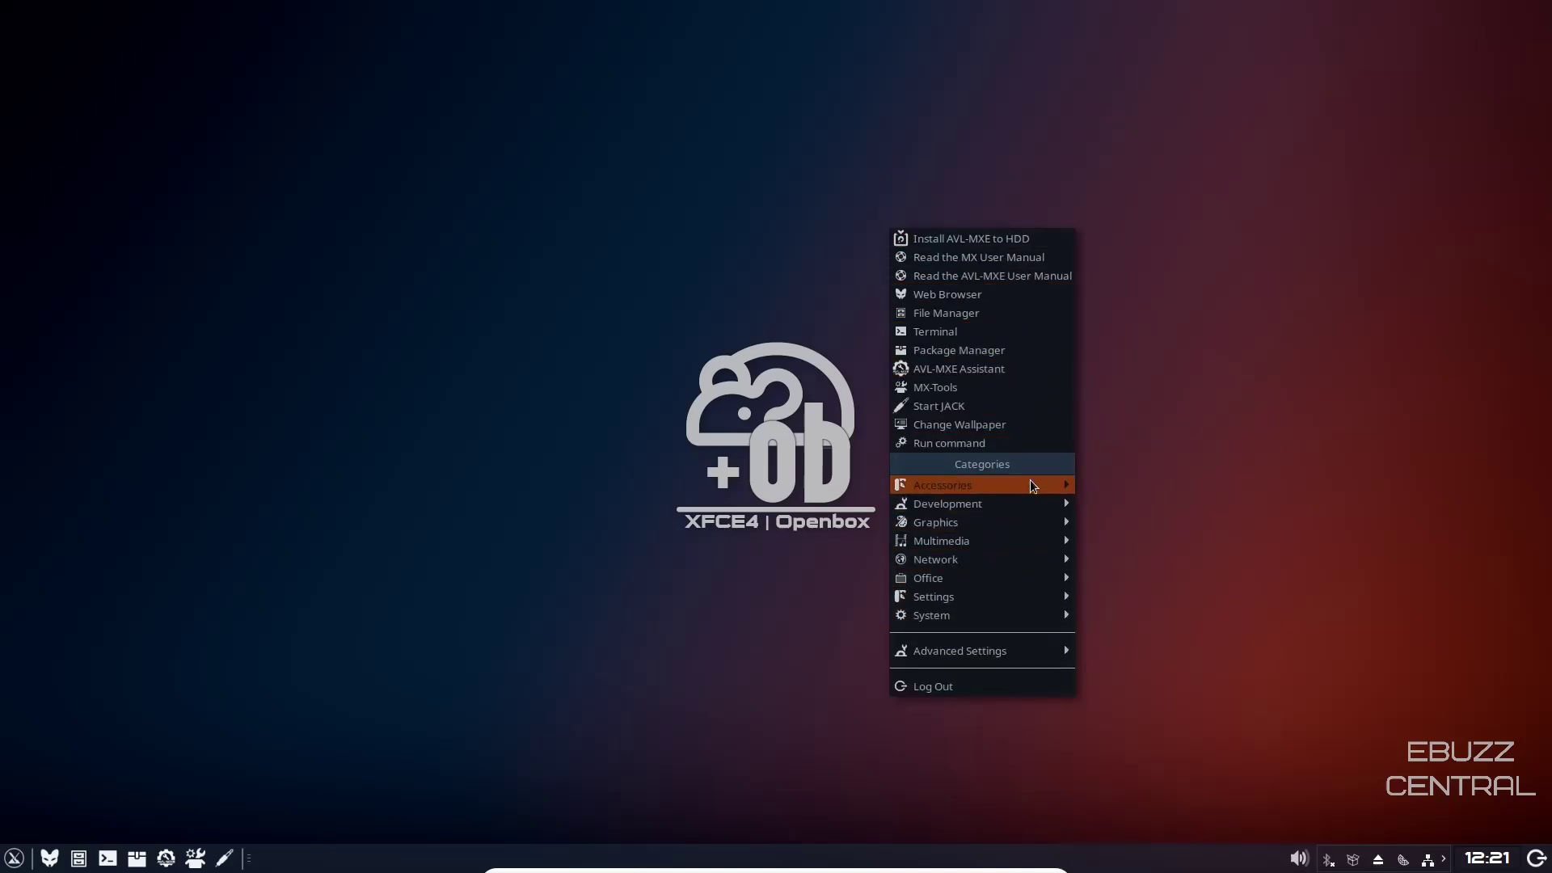
mouse_move(1035, 580)
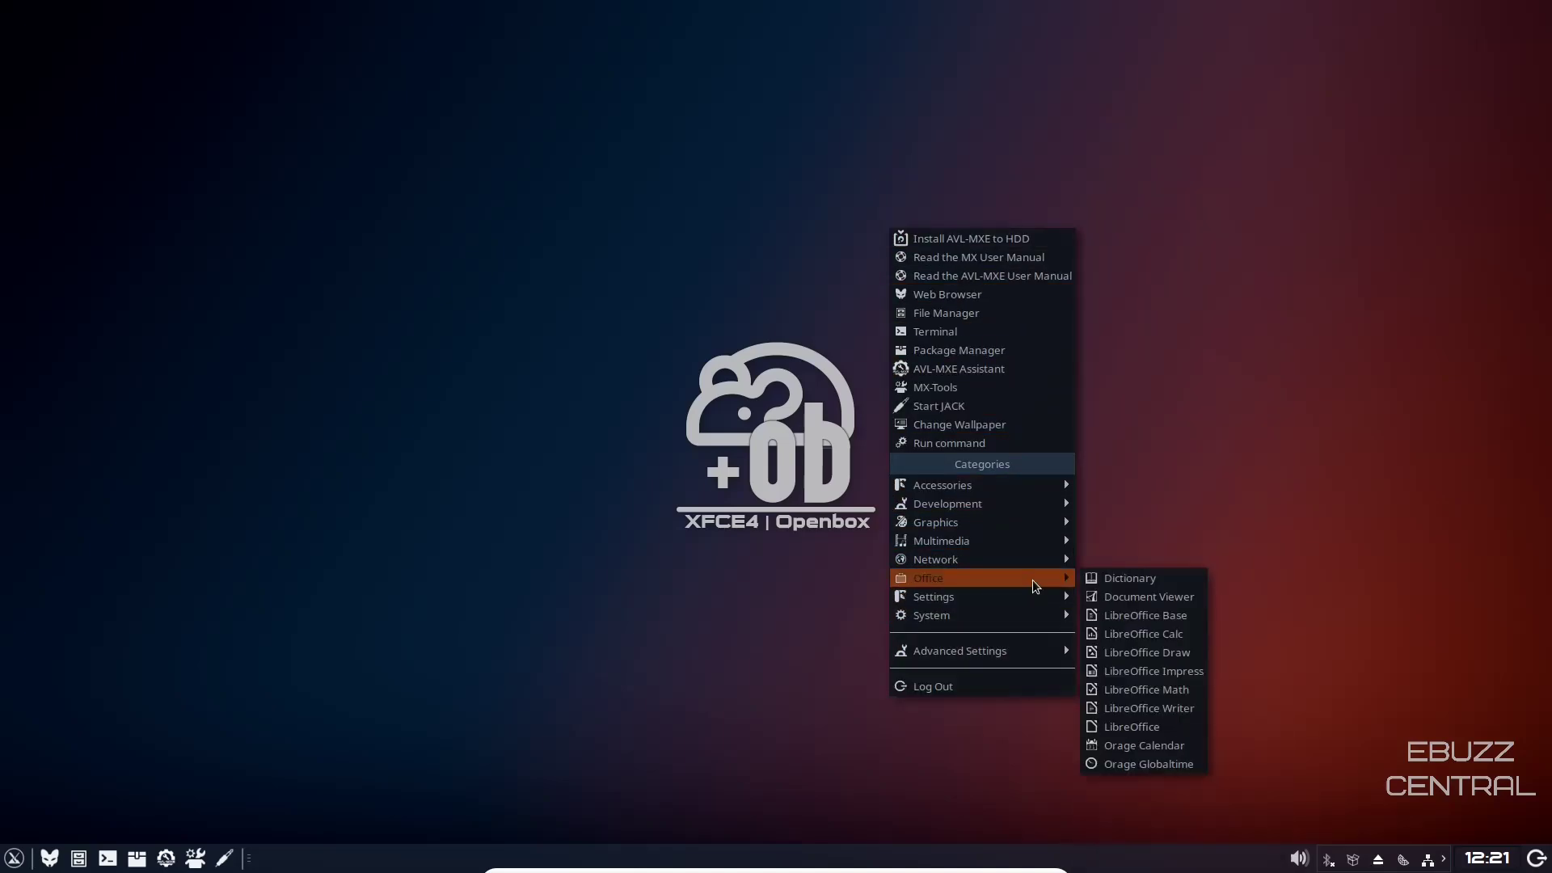
left_click(284, 493)
left_click(14, 857)
left_click(745, 416)
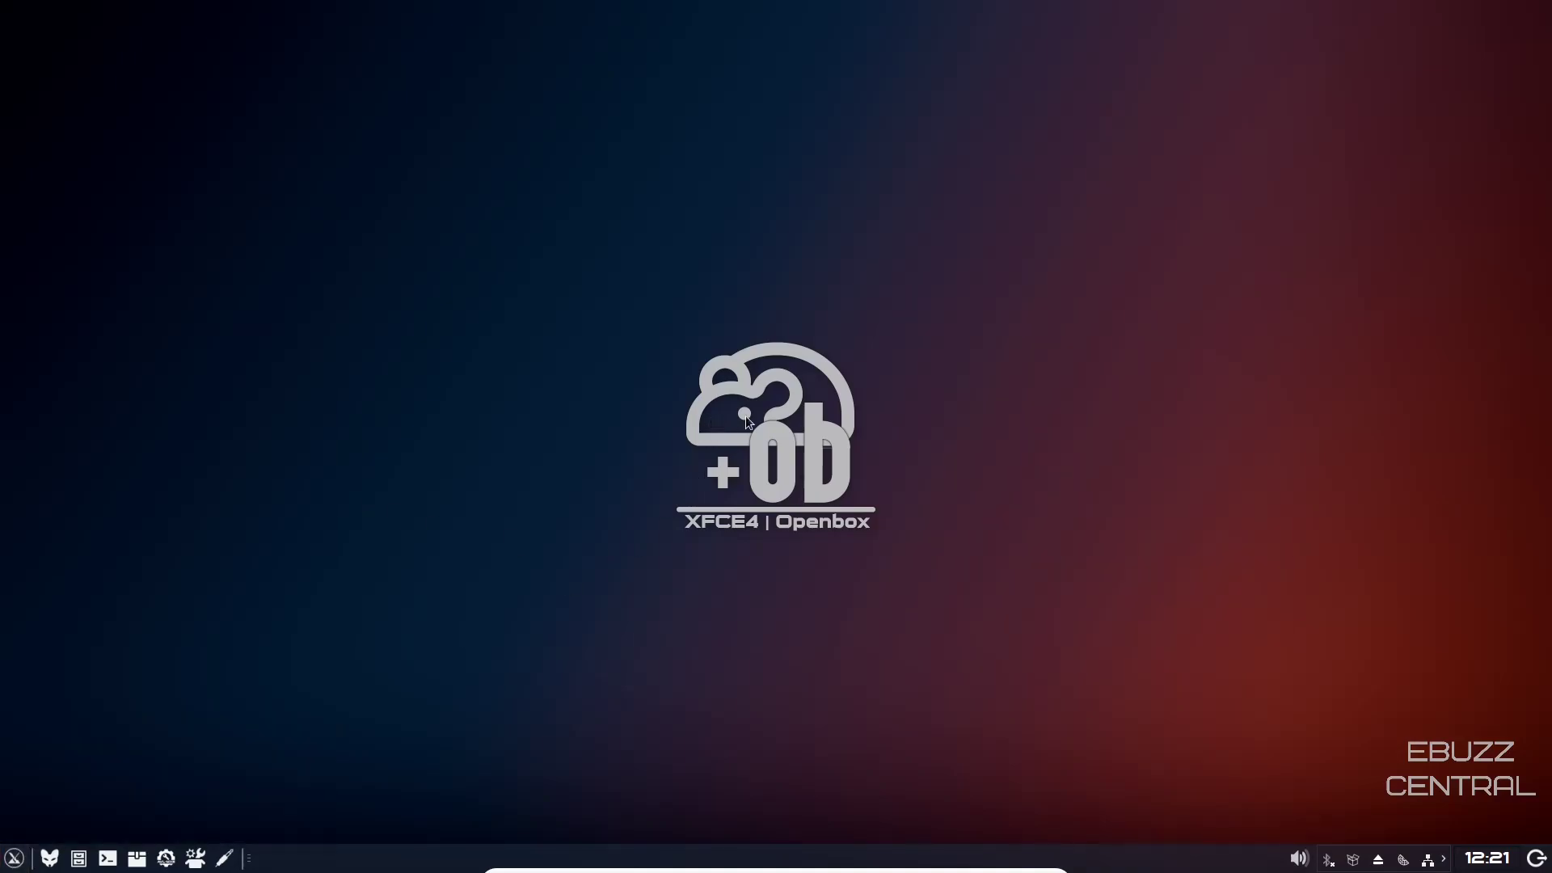
right_click(946, 324)
mouse_move(1072, 637)
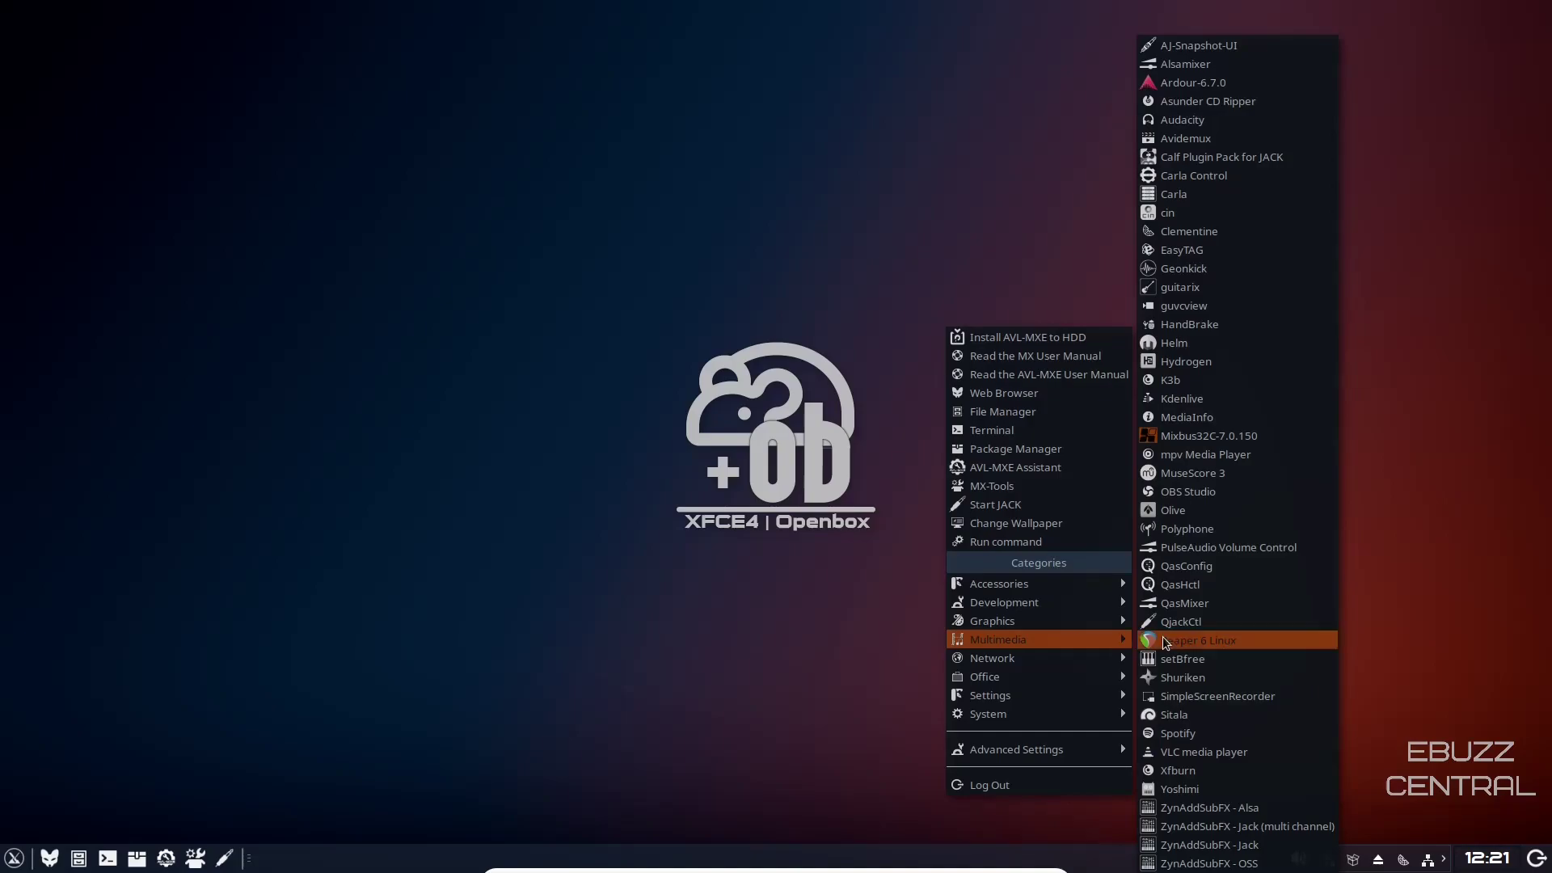
left_click(1188, 403)
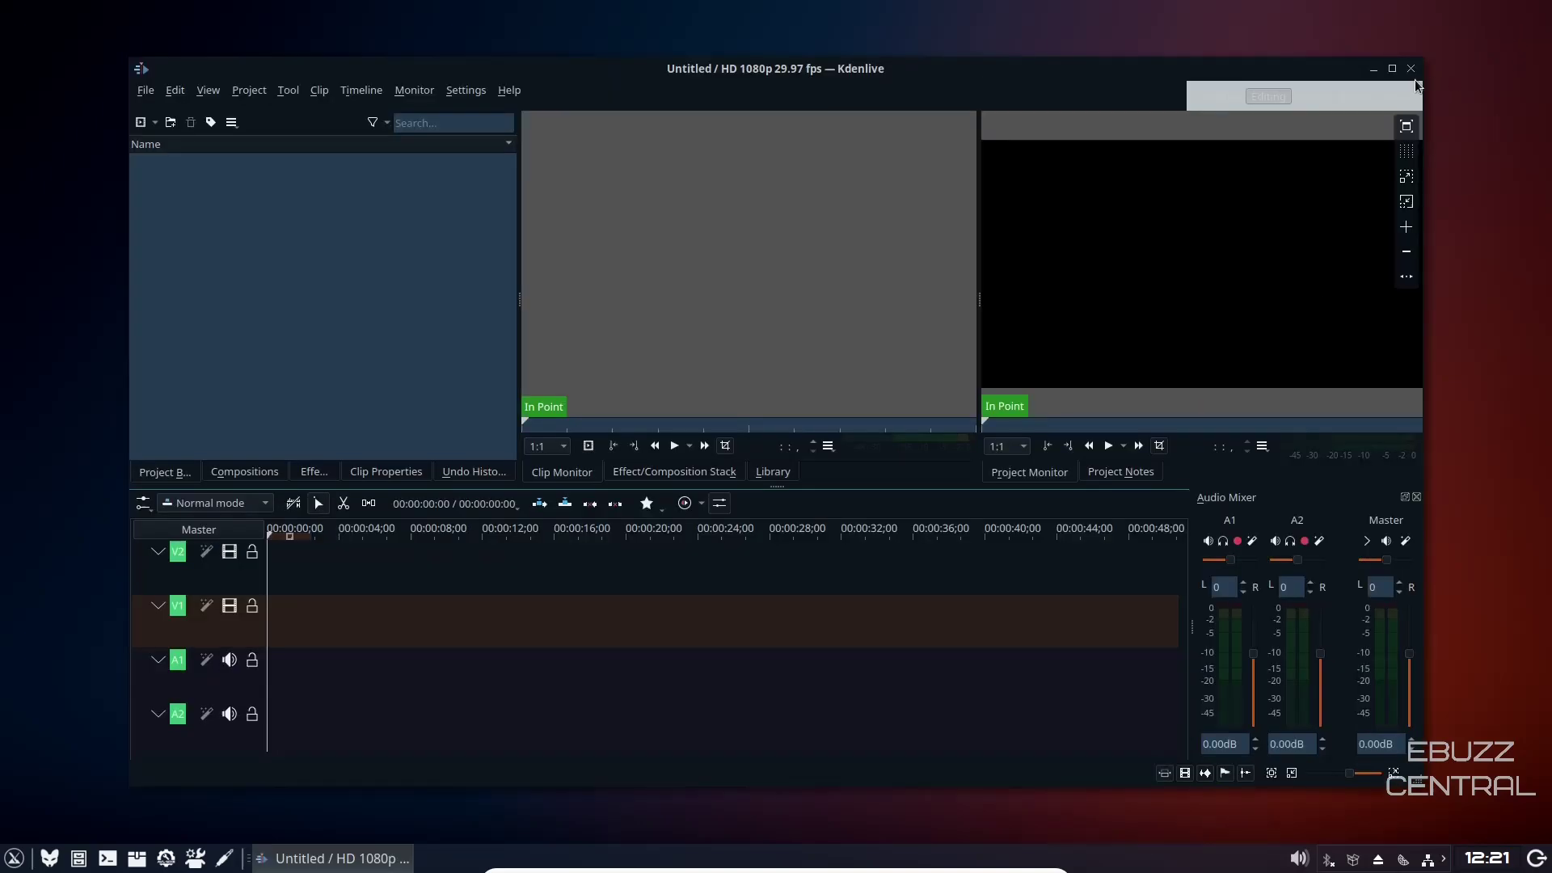
left_click(1411, 70)
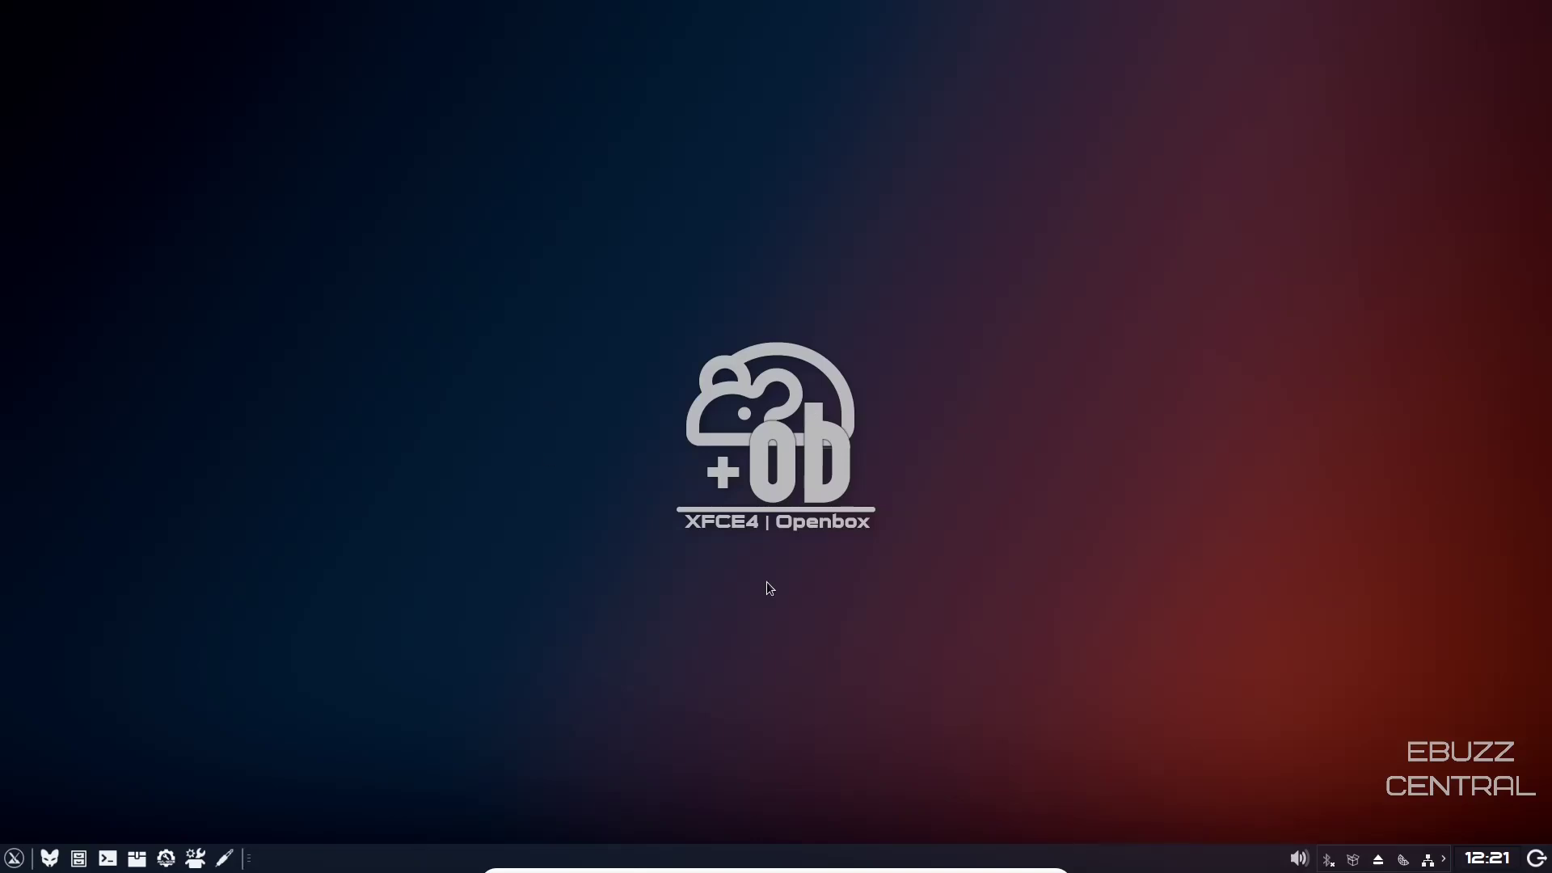